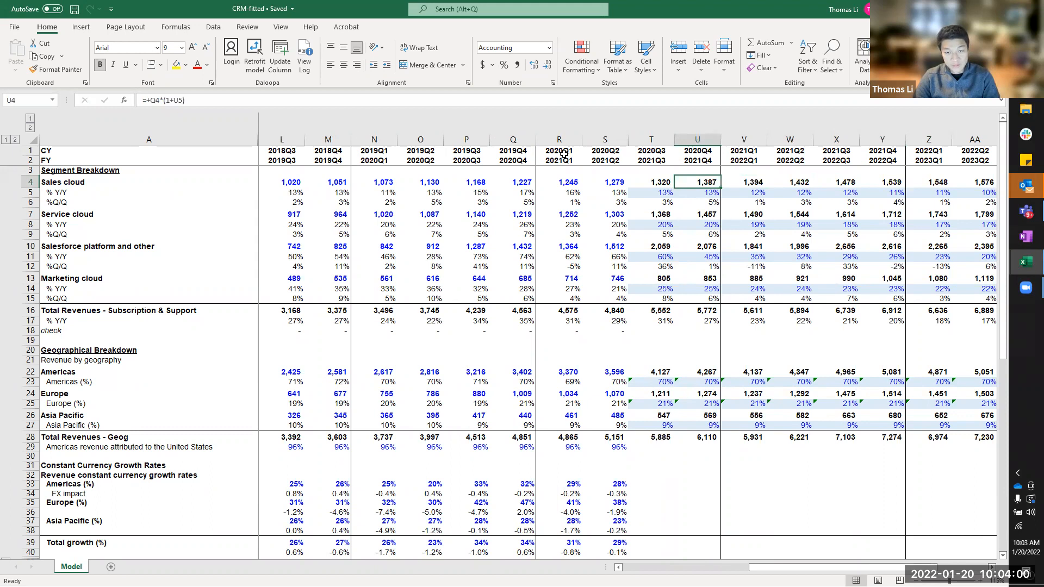
# Step: Inspect the cell contents of the historical Sales cloud figures for calendar quarters 2019Q4 through 2020Q2
pyautogui.click(587, 185)
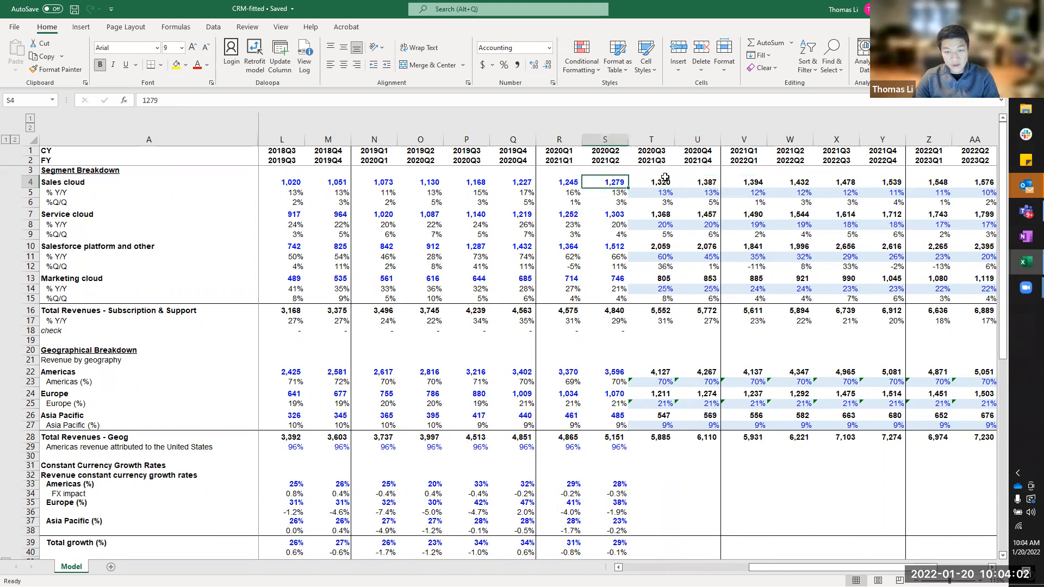
pyautogui.press('F2')
pyautogui.press('Escape')
pyautogui.press('Left')
pyautogui.press('Left')
pyautogui.press('F2')
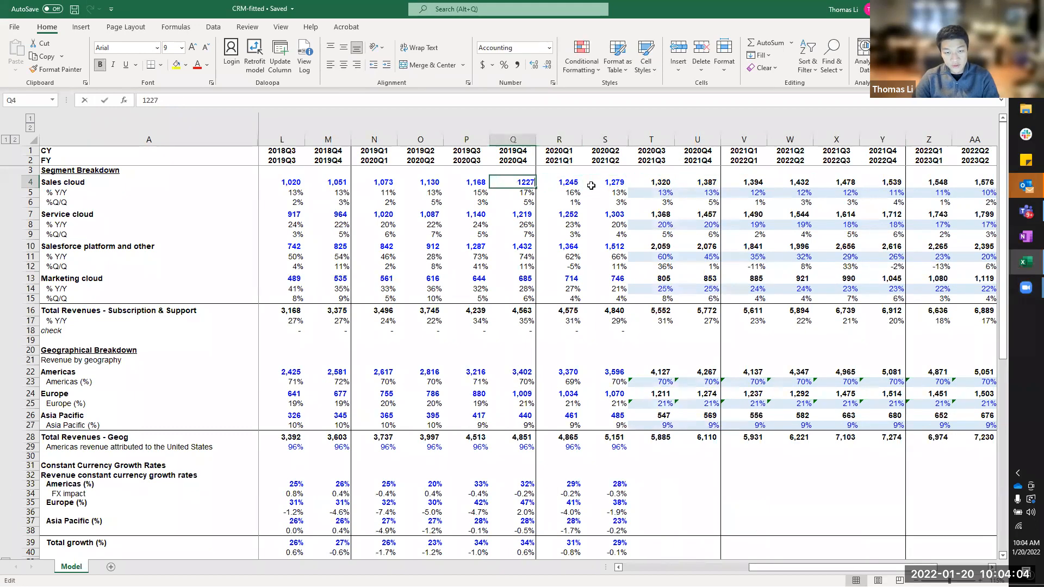
pyautogui.press('Escape')
pyautogui.press('Right')
pyautogui.press('F2')
pyautogui.press('Escape')
pyautogui.press('Right')
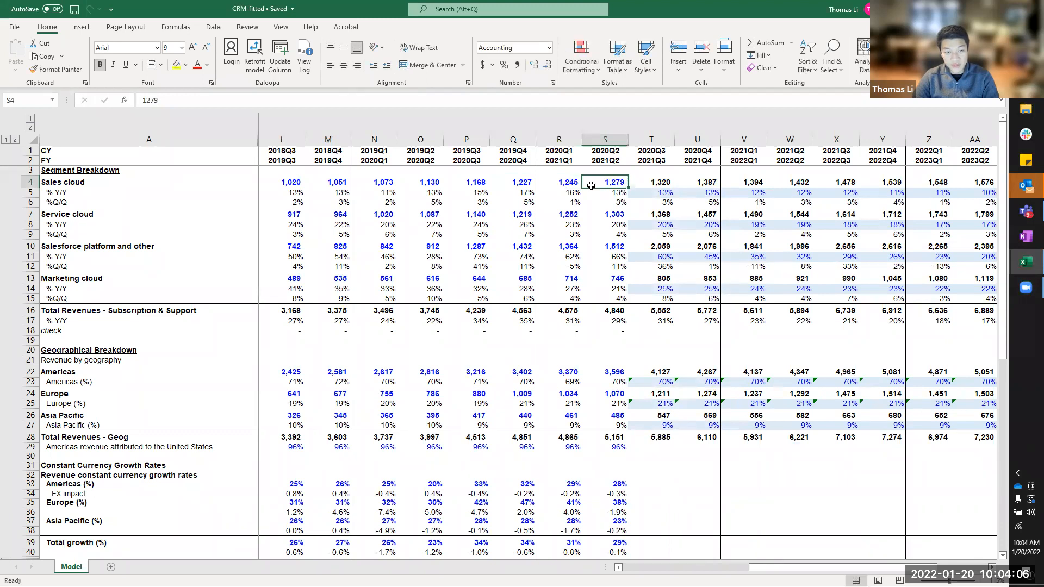
# Step: Examine the Sales cloud projection formulas from calendar quarter 2020Q3 through 2021Q2, starting with the one in T4
pyautogui.press('Left')
pyautogui.press('Right')
pyautogui.press('Right')
pyautogui.write('=+P4*(1+T5)')
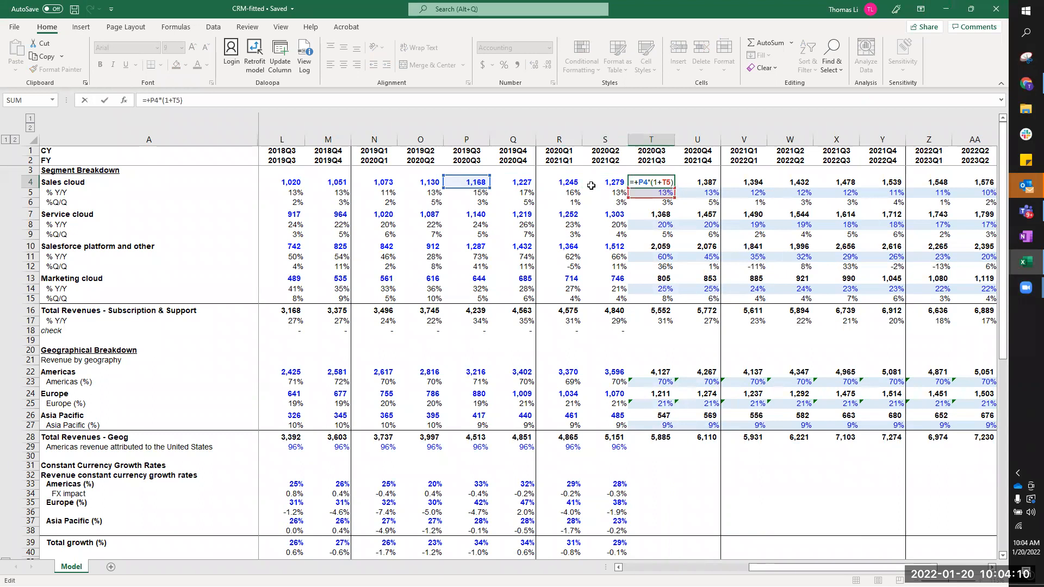
pyautogui.hotkey('ctrl', 'Return')
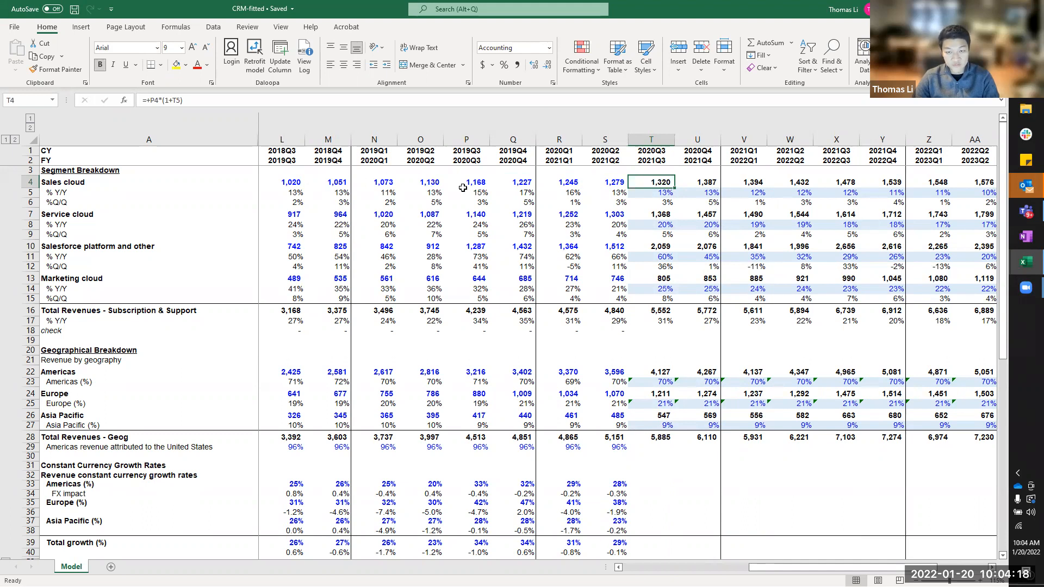
pyautogui.press('Right')
pyautogui.press('Right')
pyautogui.press('Right')
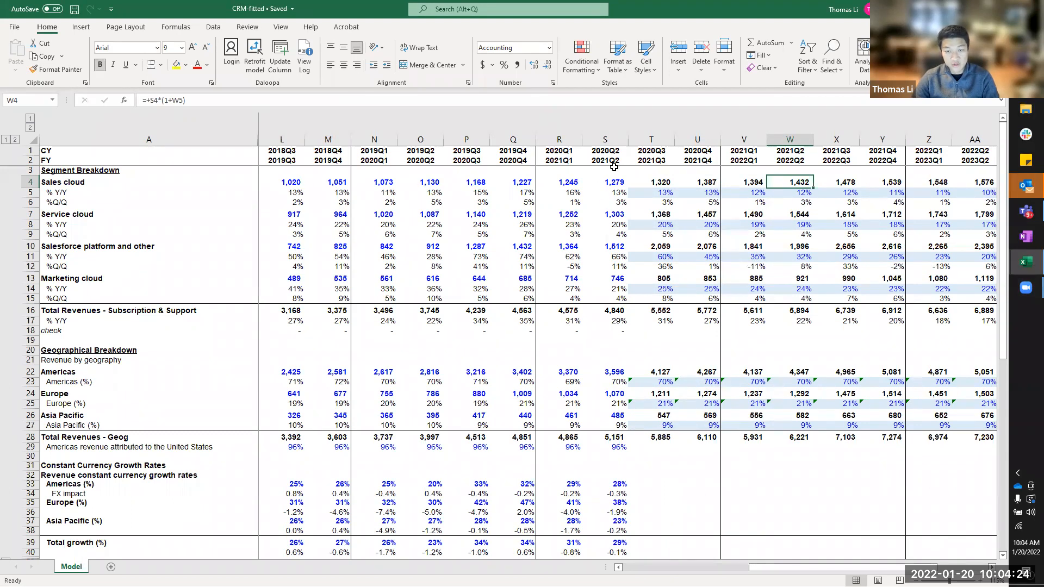
pyautogui.scroll(-4, 618, 179)
pyautogui.scroll(4, 619, 182)
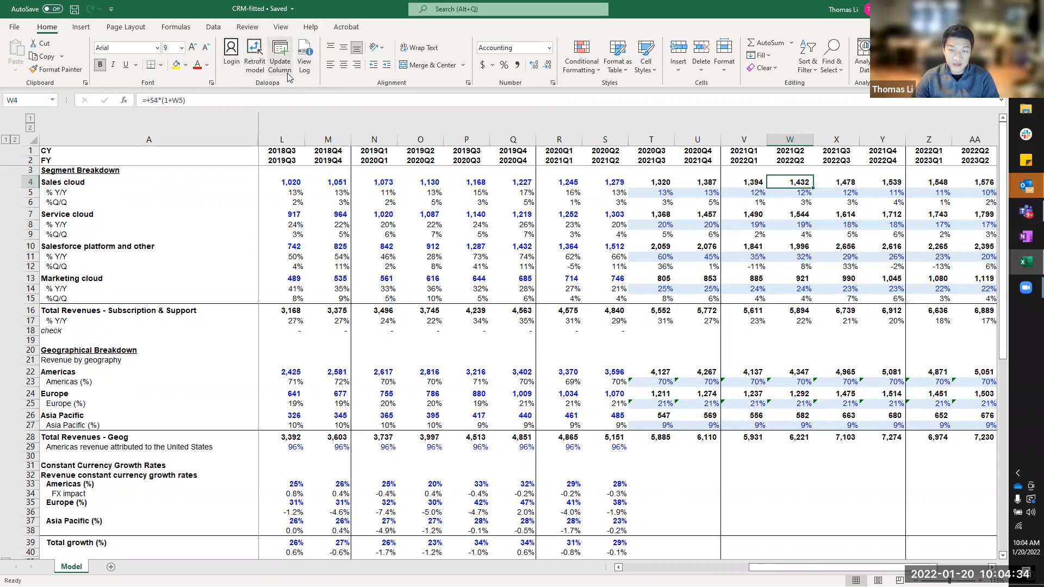
# Step: Open Daloopa's Retrofit Model tool and switch the mapping mode from Manual Map to Auto Map
pyautogui.click(256, 64)
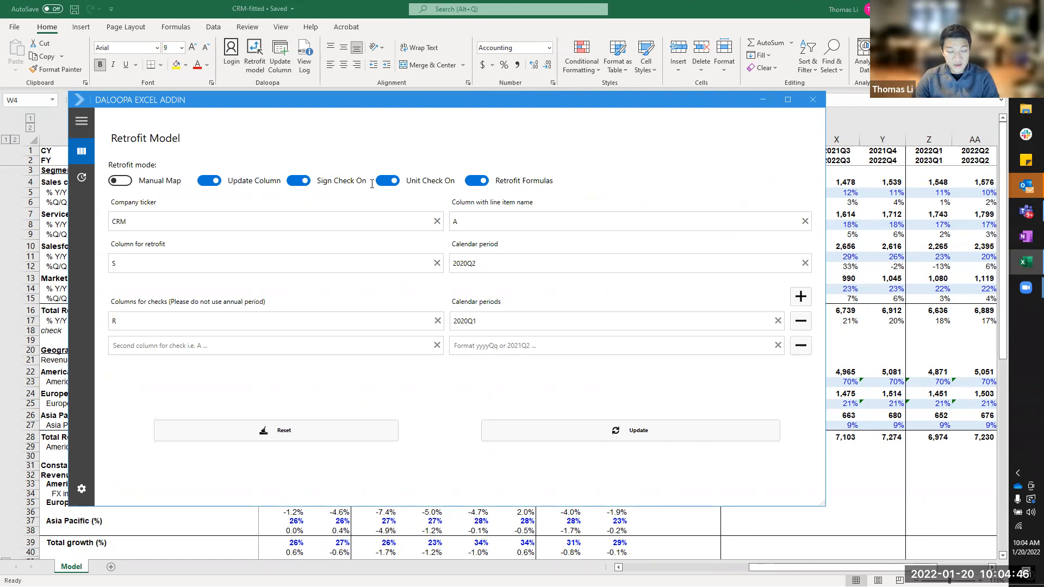
pyautogui.click(120, 183)
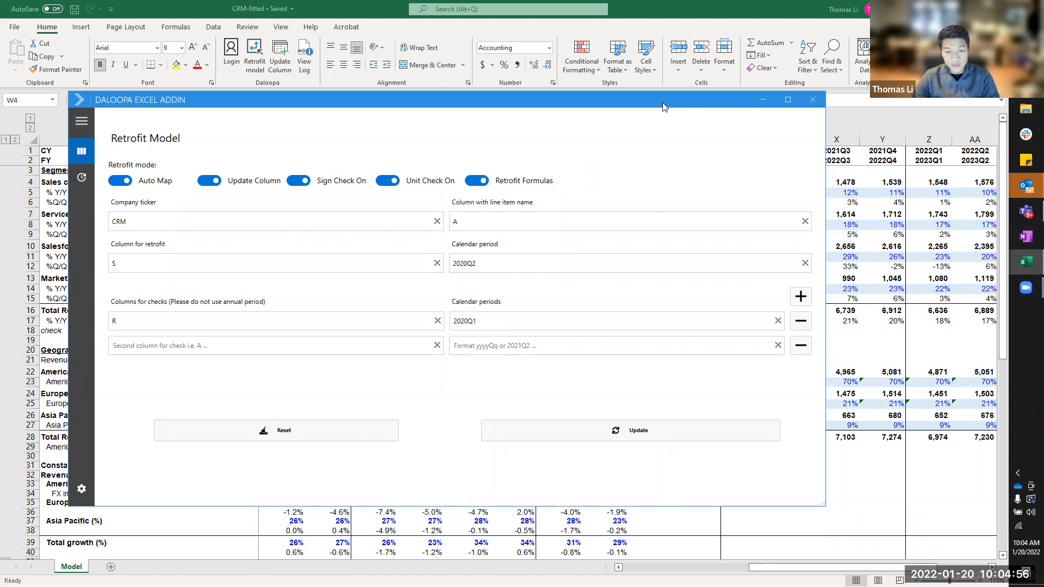
pyautogui.moveTo(664, 105); pyautogui.dragTo(722, 122)
pyautogui.moveTo(884, 148); pyautogui.dragTo(376, 148)
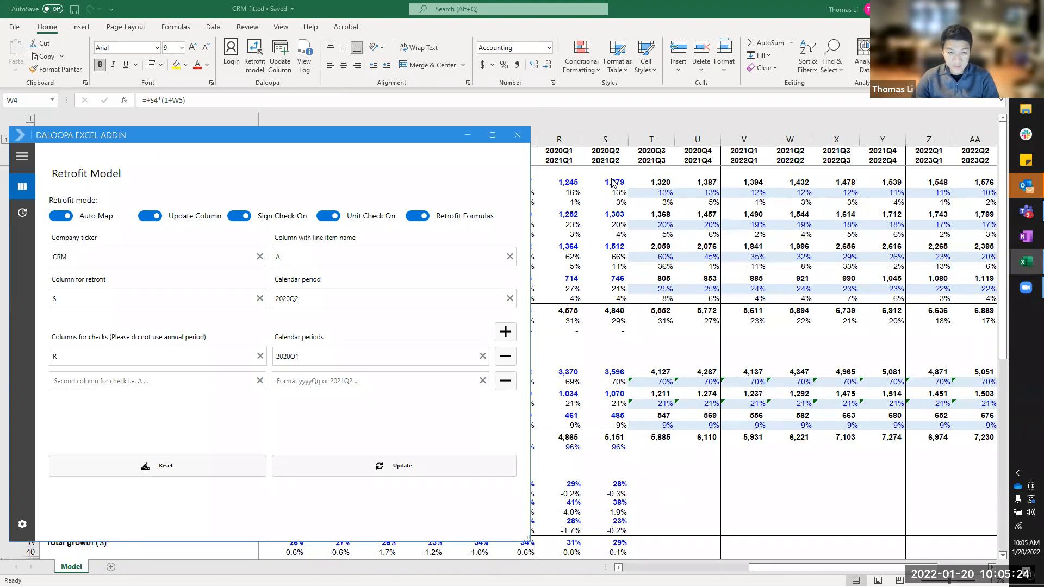
# Step: Review the retrofit settings: company ticker, line item name column, column for retrofit, and the check column with its calendar period
pyautogui.click(113, 260)
pyautogui.doubleClick(86, 255)
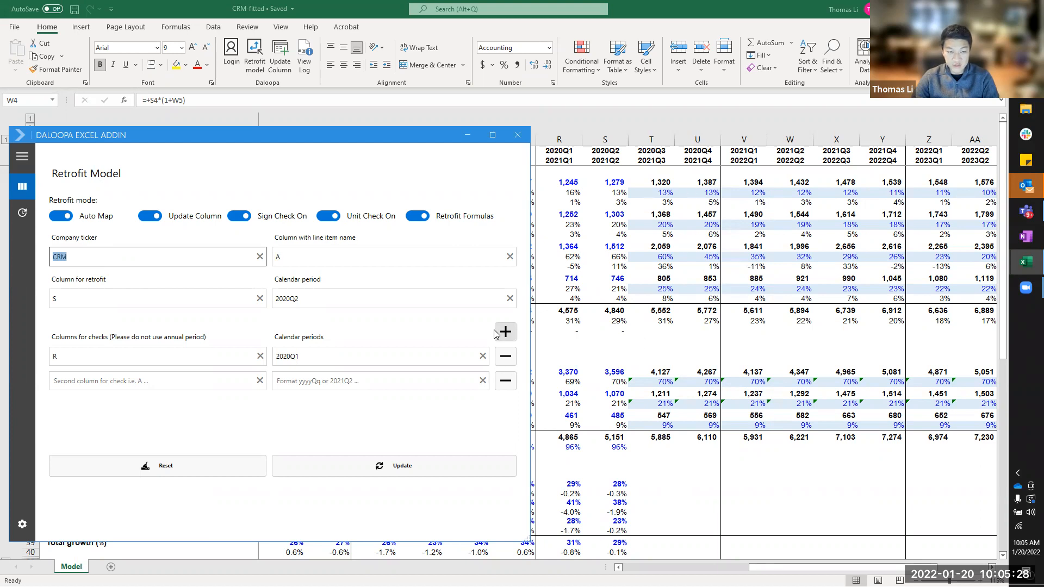
pyautogui.click(340, 260)
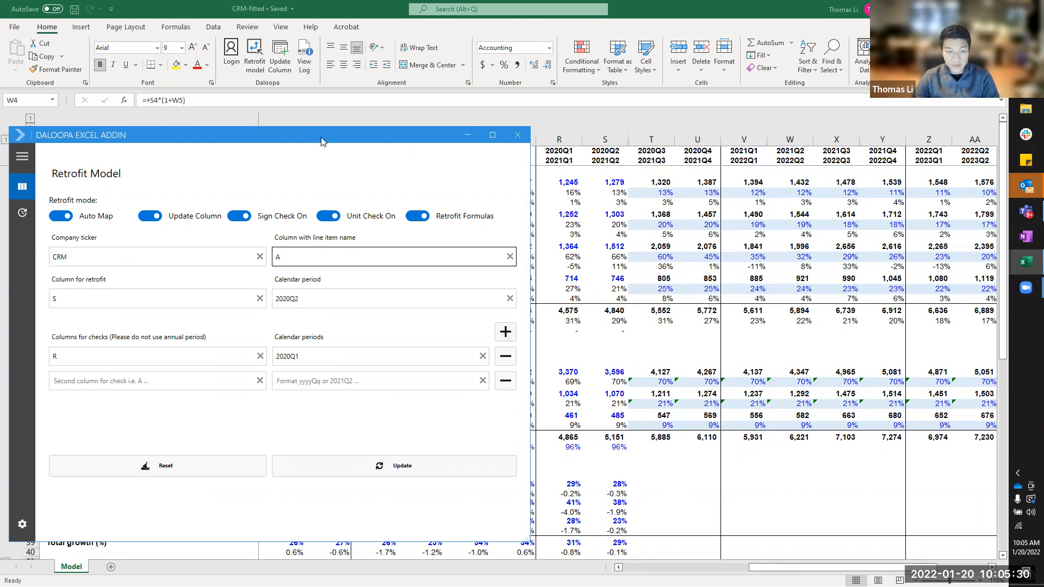
pyautogui.moveTo(320, 141); pyautogui.dragTo(534, 116)
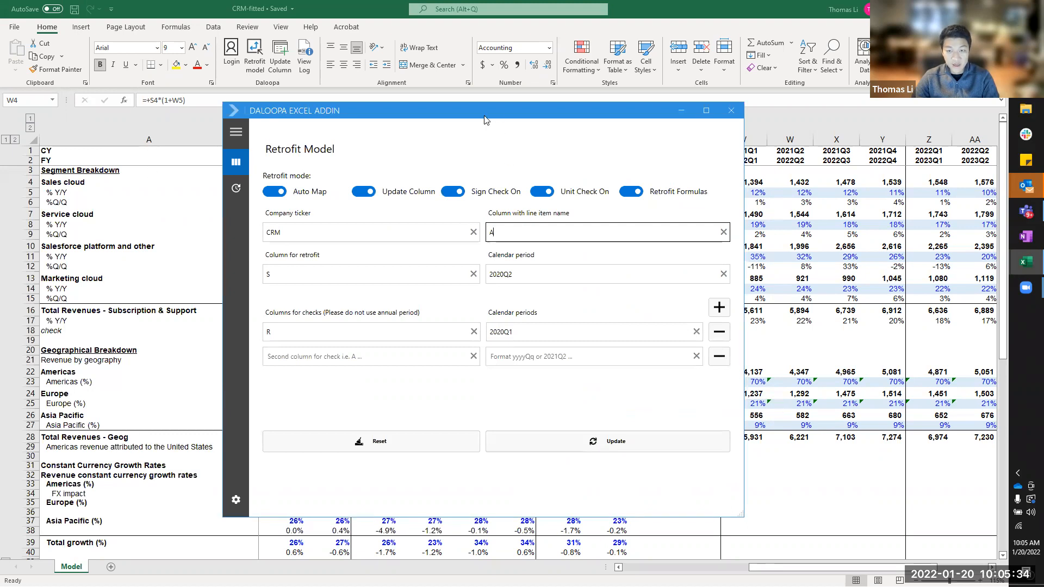
pyautogui.moveTo(486, 119); pyautogui.dragTo(321, 124)
pyautogui.click(168, 279)
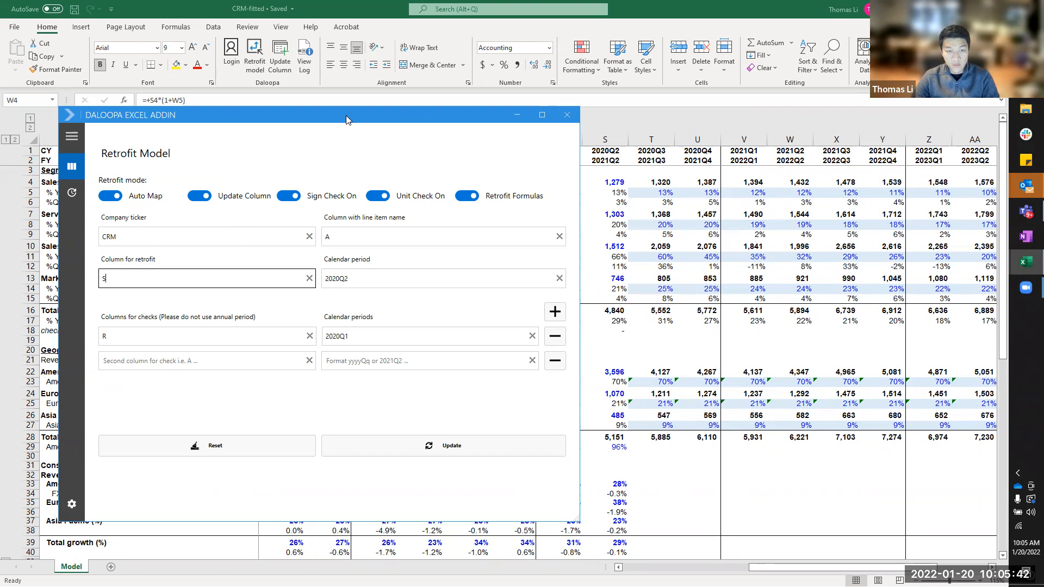
pyautogui.moveTo(348, 125); pyautogui.dragTo(293, 130)
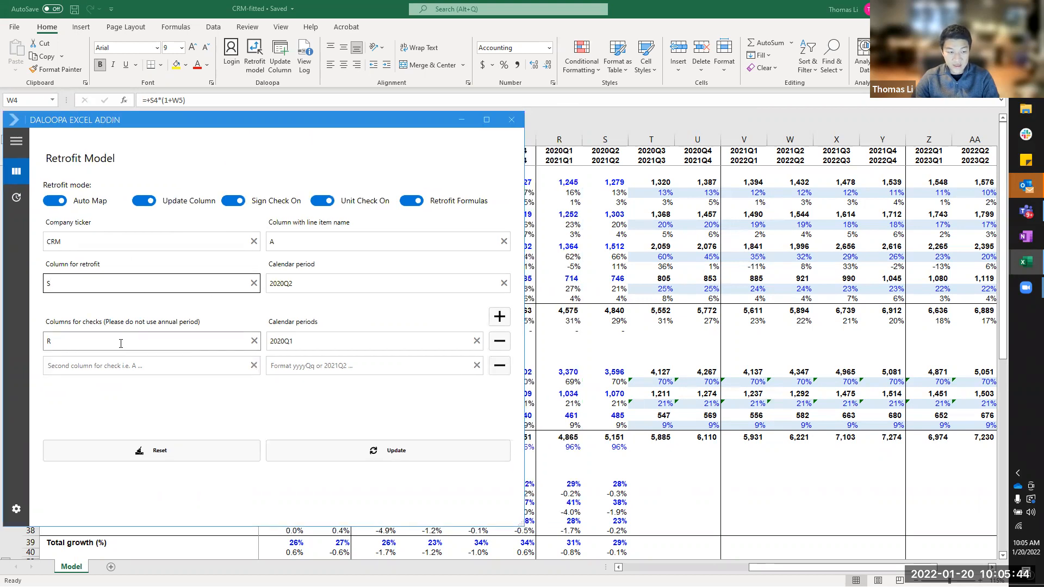
pyautogui.click(67, 341)
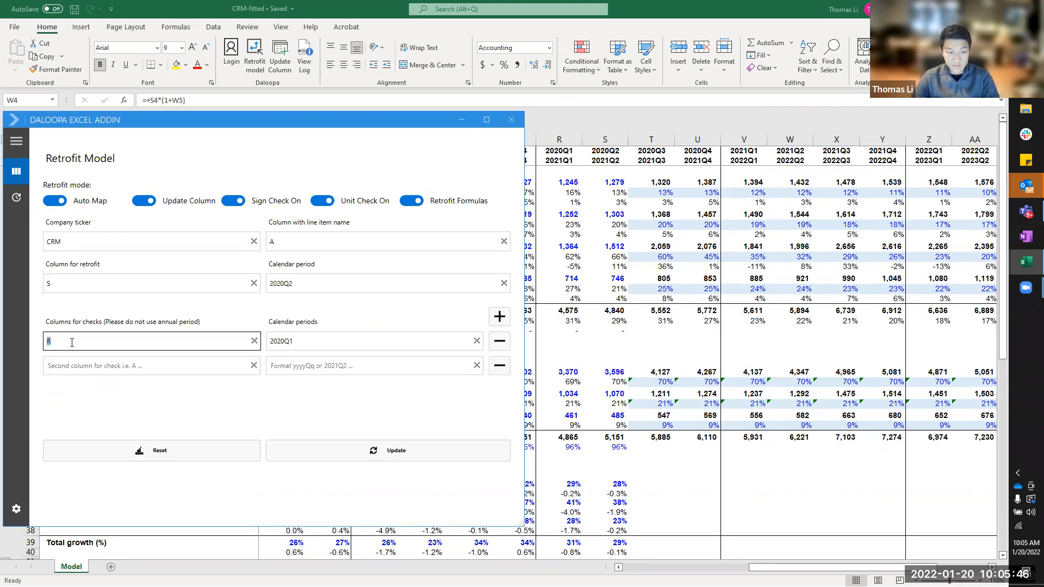
pyautogui.doubleClick(319, 340)
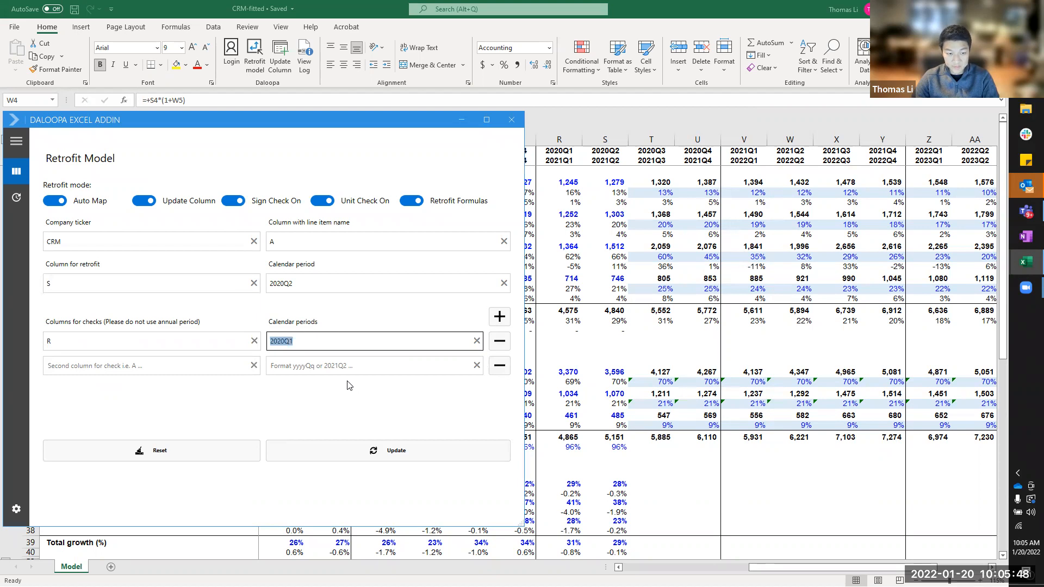
pyautogui.click(333, 335)
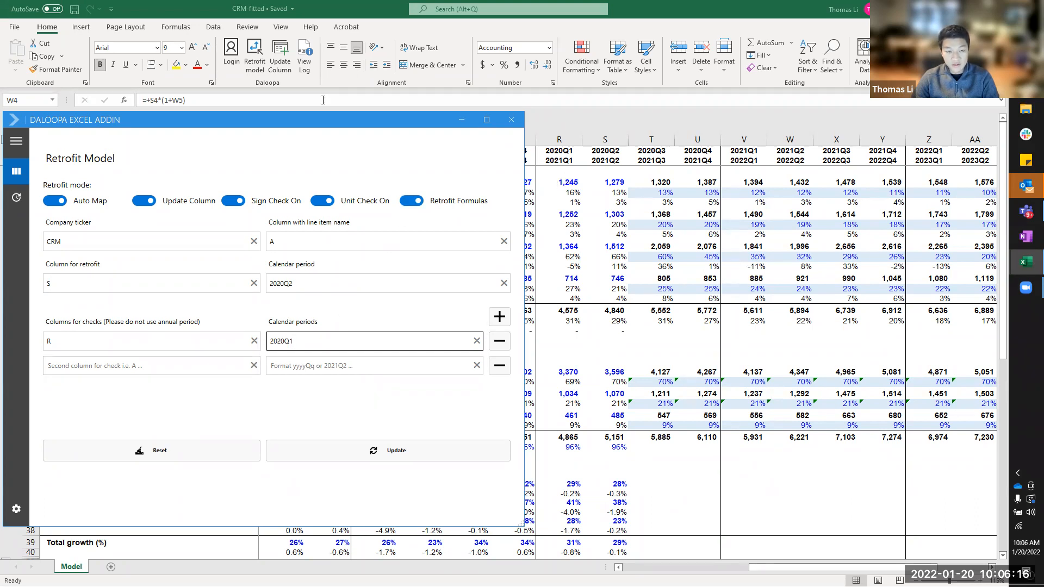
pyautogui.moveTo(358, 121); pyautogui.dragTo(320, 105)
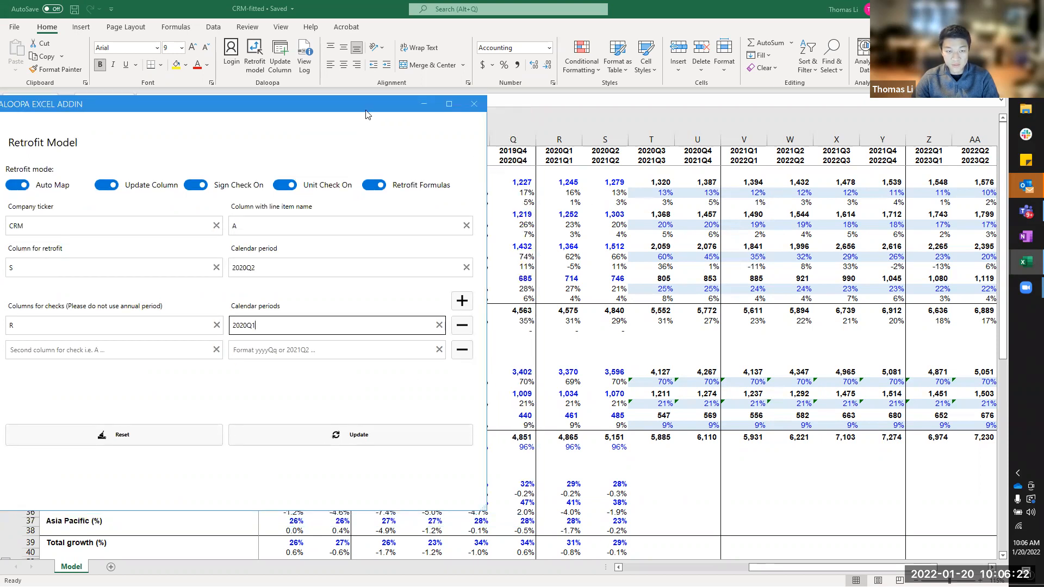
pyautogui.moveTo(376, 109); pyautogui.dragTo(471, 100)
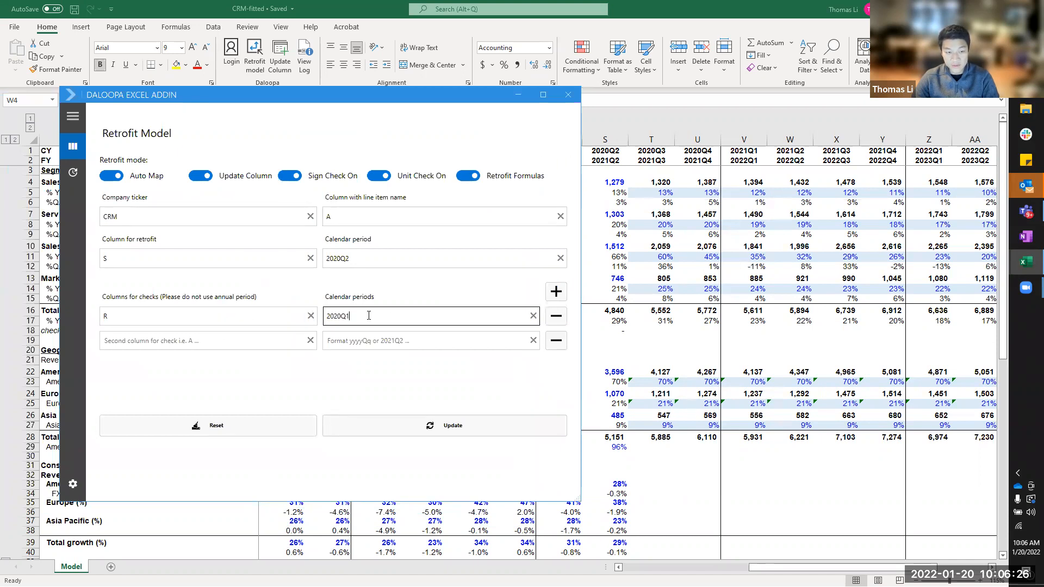
# Step: Run the model retrofit on column S for calendar period 2020Q2 and close the add-in window
pyautogui.click(432, 430)
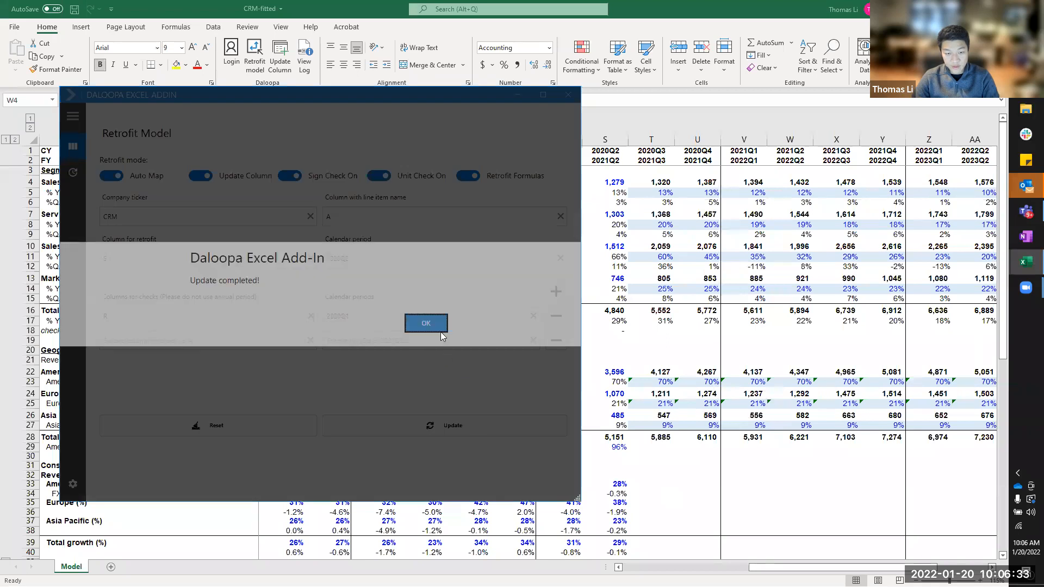
pyautogui.click(440, 325)
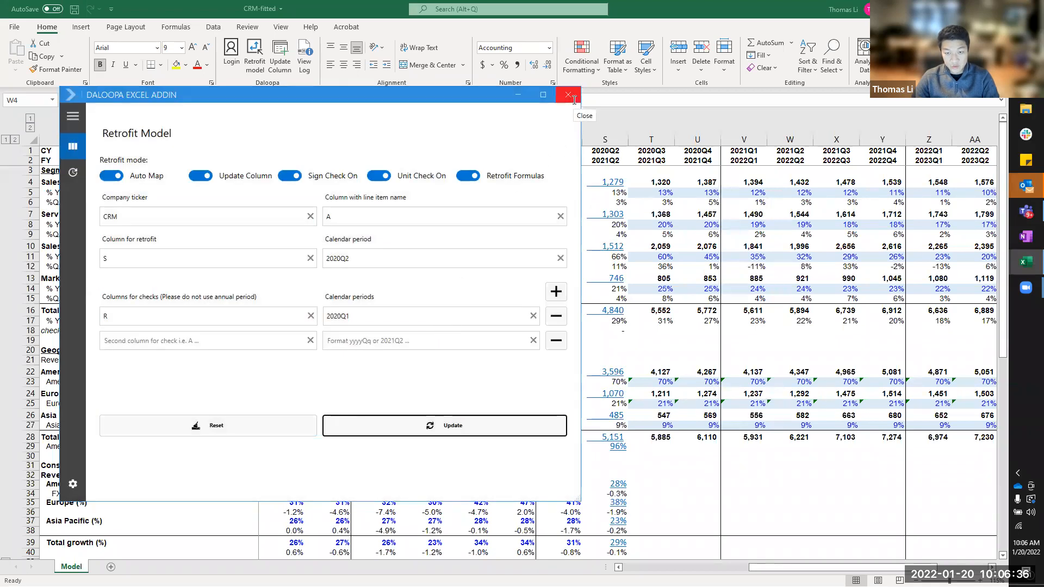
pyautogui.click(572, 100)
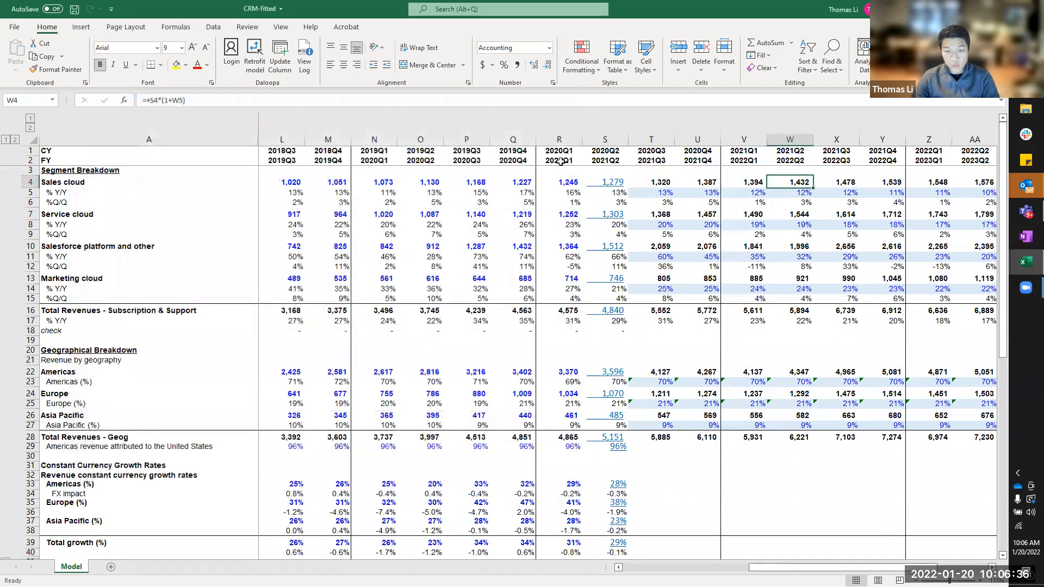
# Step: Open the linked source filing for the 2020Q2 Sales cloud revenue in S4, check it, and return to the CRM-fitted workbook
pyautogui.doubleClick(614, 199)
pyautogui.press('Escape')
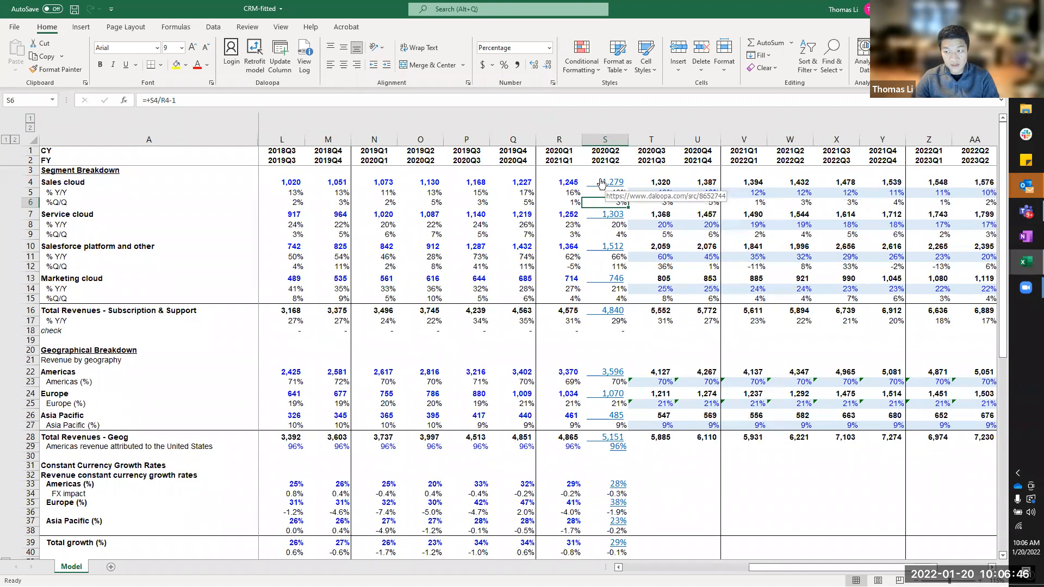
pyautogui.click(600, 182)
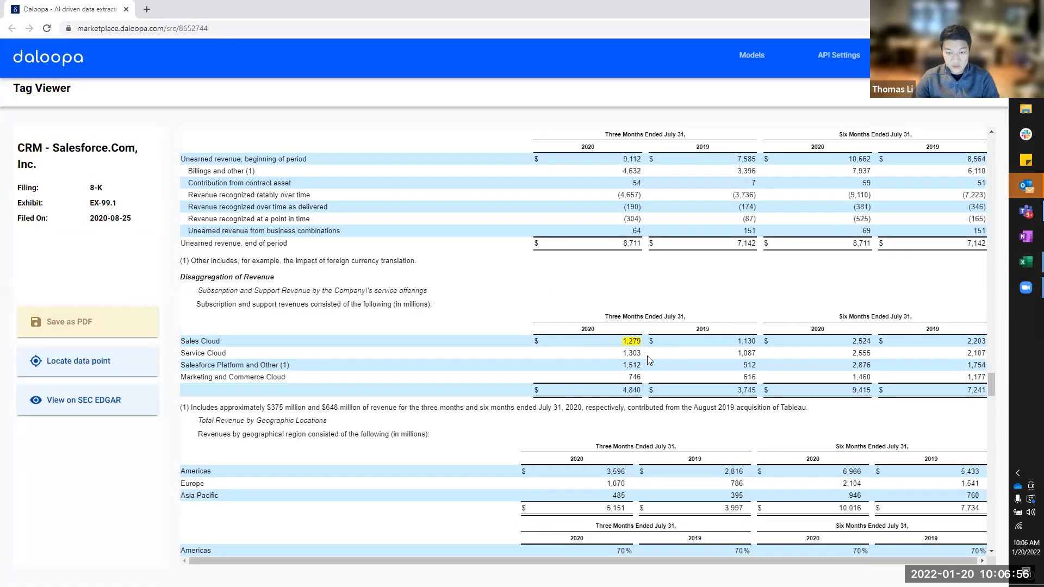
pyautogui.hotkey('alt', 'Tab')
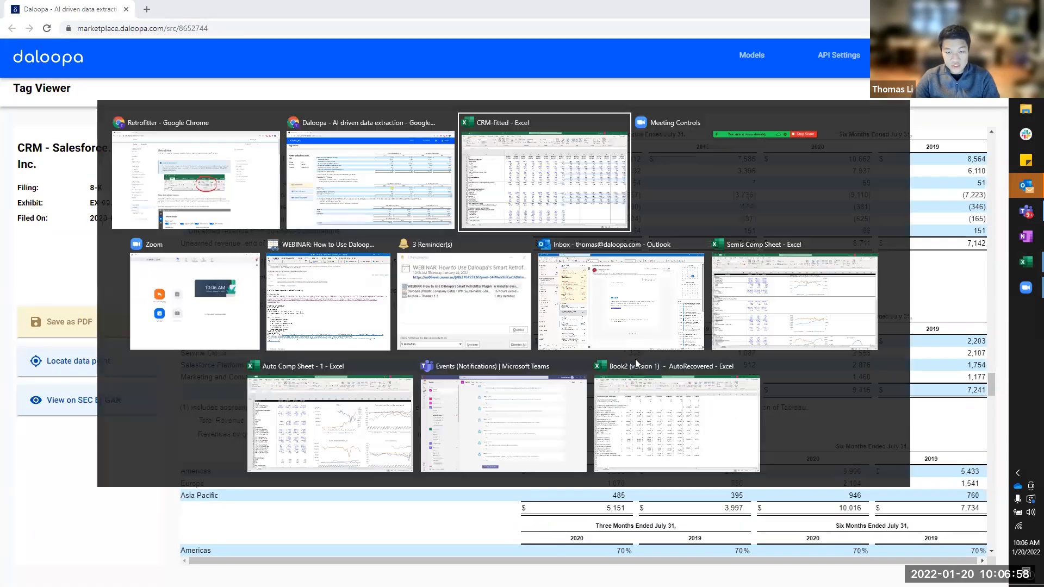
# Step: Open the linked source filing for the 2020Q2 Europe revenue in S24, check it, and return to the workbook
pyautogui.scroll(-2, 611, 388)
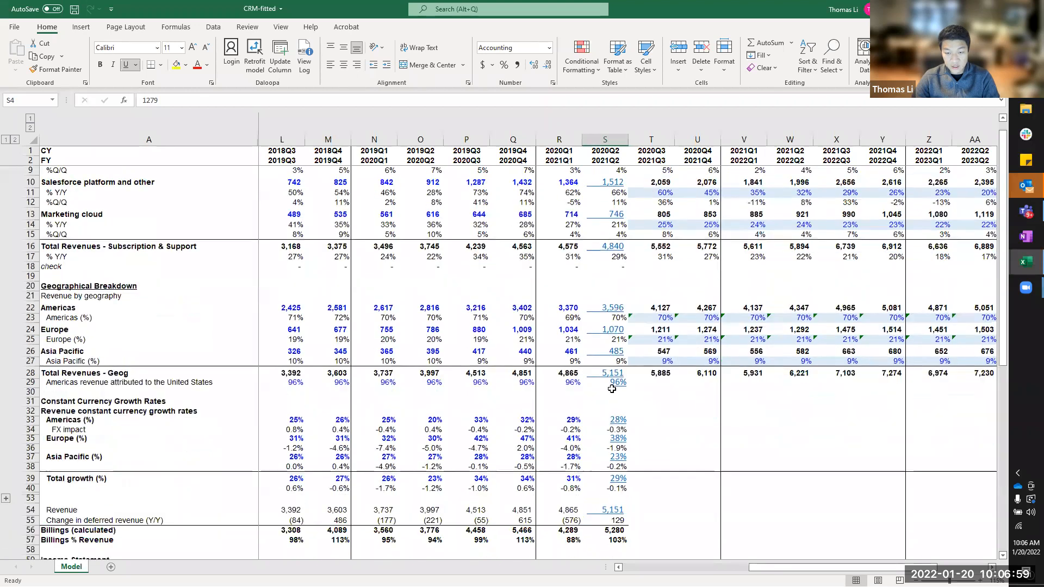
pyautogui.click(608, 338)
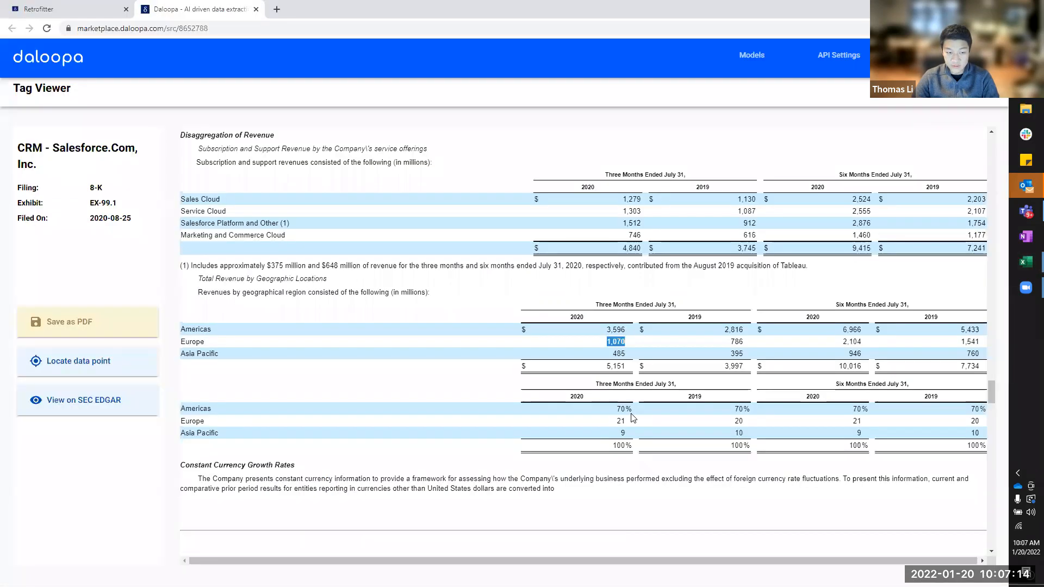
pyautogui.hotkey('alt', 'Tab')
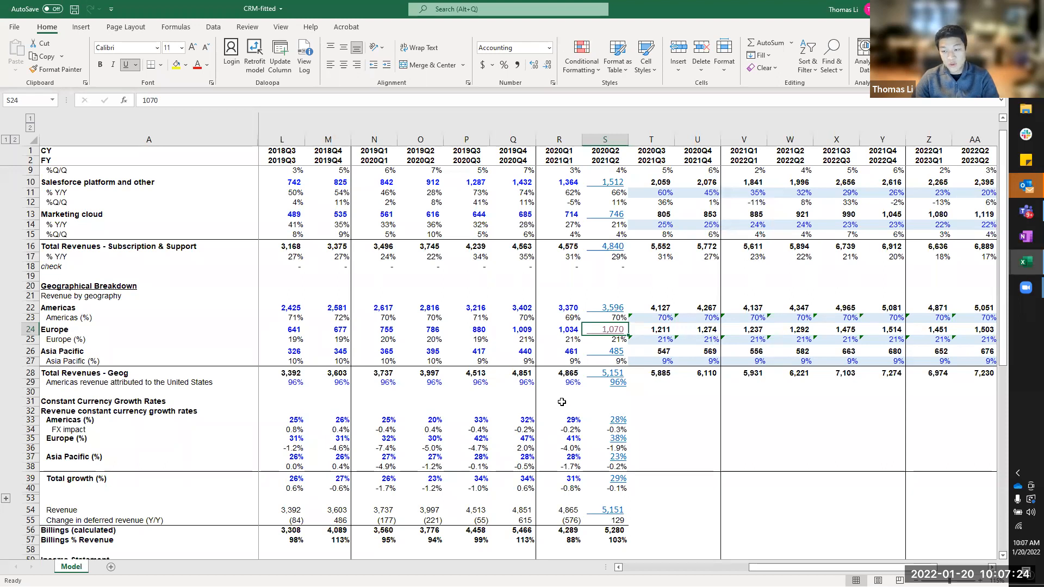
pyautogui.scroll(2, 638, 424)
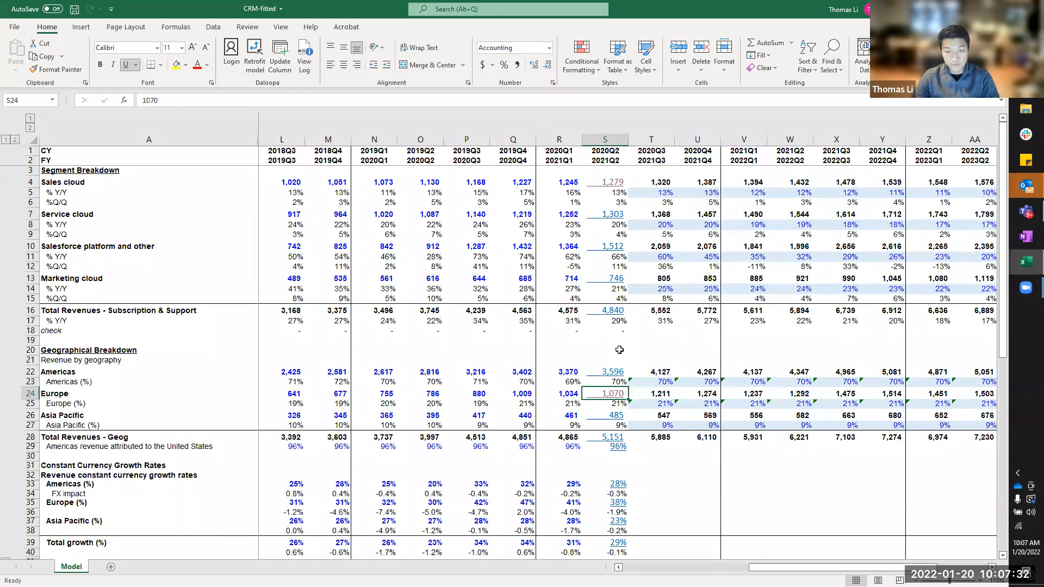
# Step: Update column T with Daloopa data for calendar quarter 2020Q3 using Update Column
pyautogui.click(648, 137)
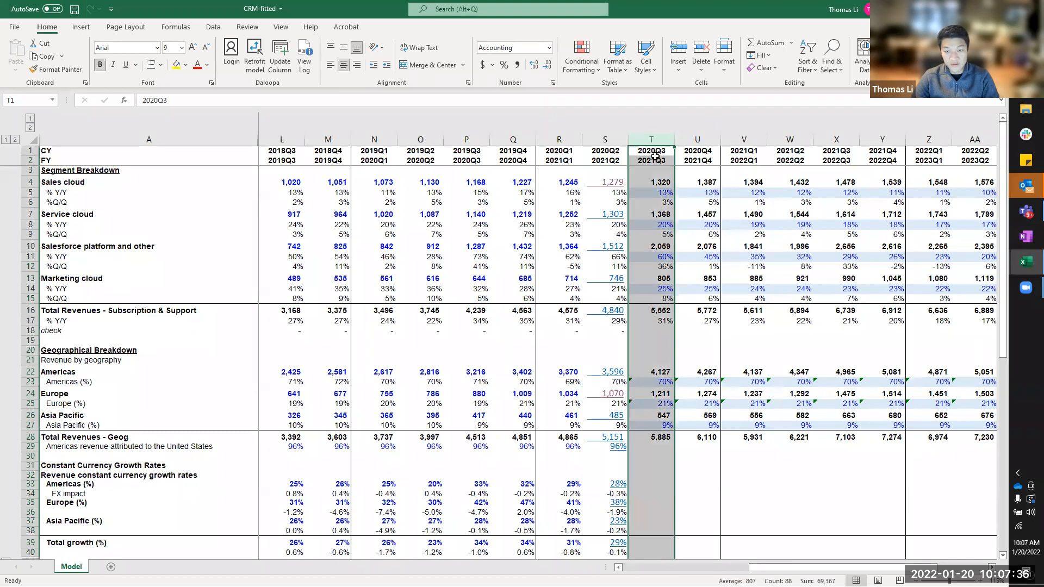
pyautogui.click(652, 152)
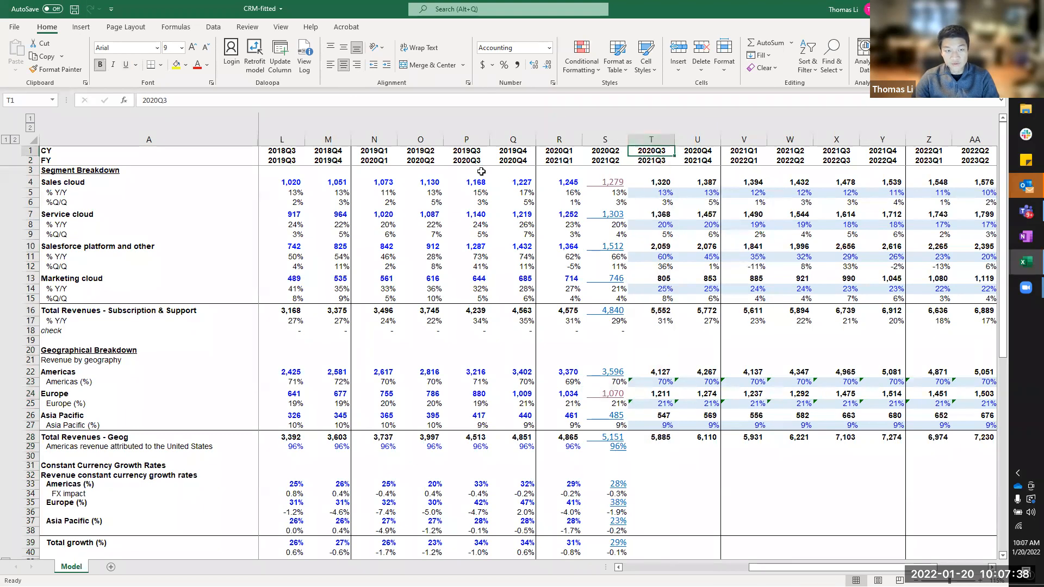
pyautogui.click(283, 74)
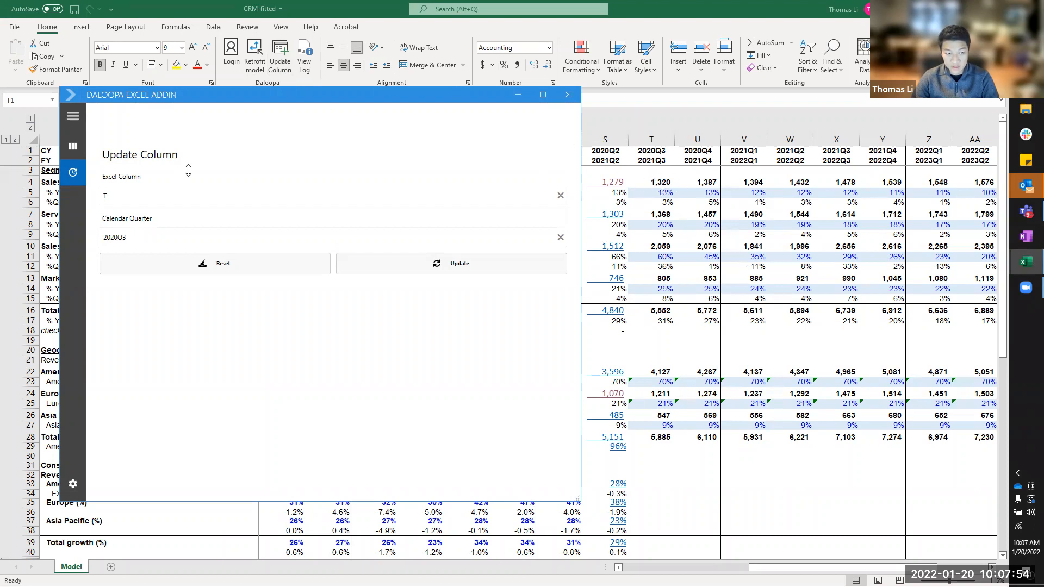
pyautogui.click(375, 267)
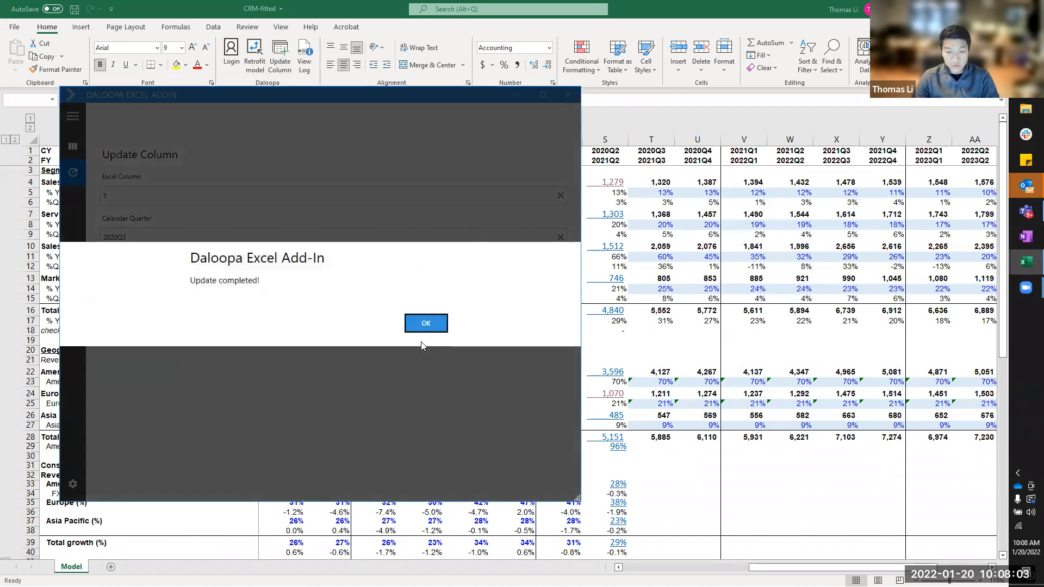
pyautogui.click(421, 322)
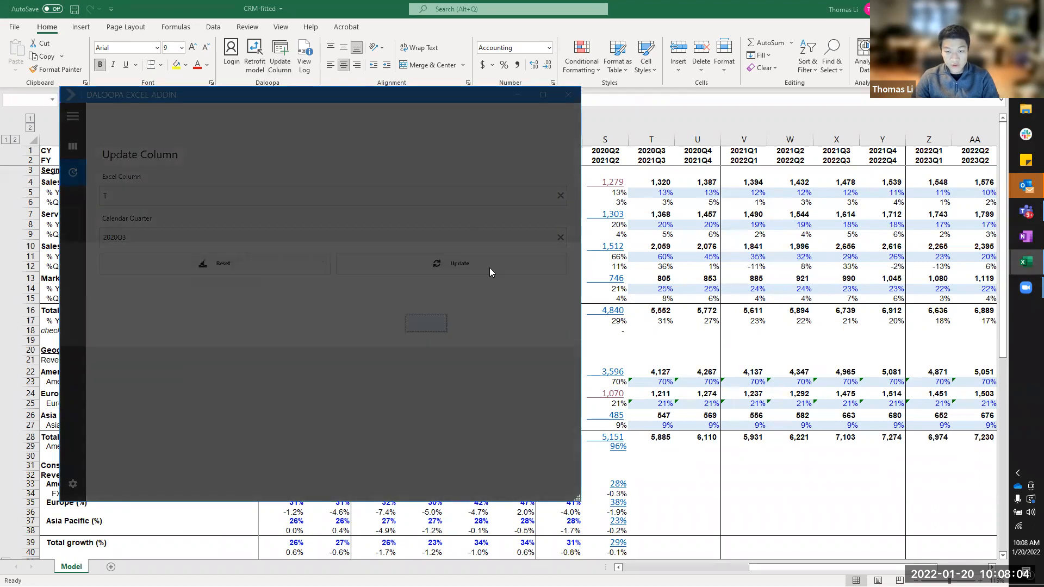
# Step: Close the add-in window and inspect the Sales cloud %Q/Q formula in T6 of the updated 2020Q3 column
pyautogui.click(568, 95)
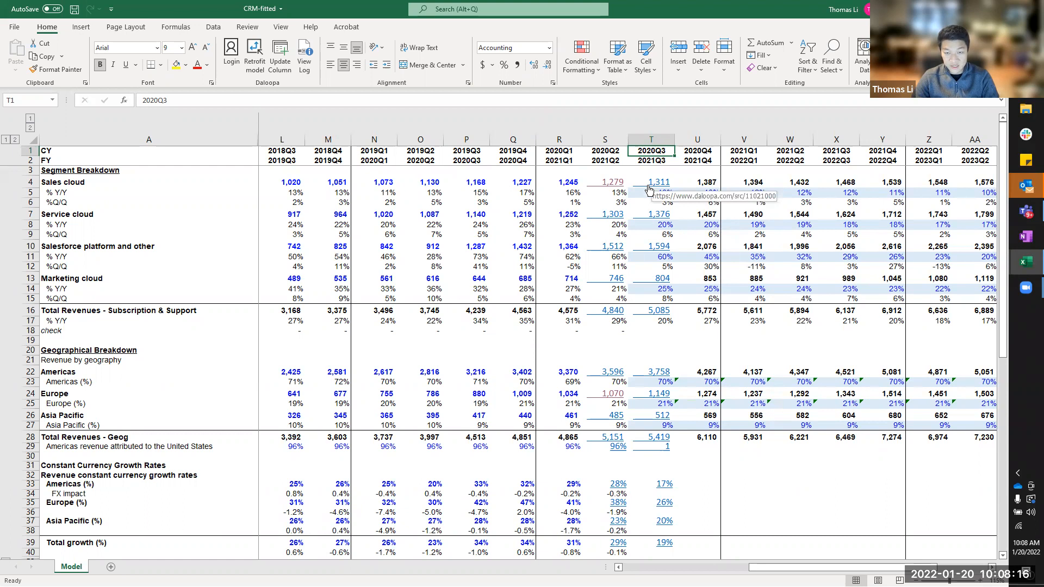
pyautogui.doubleClick(650, 191)
pyautogui.press('Escape')
pyautogui.press('Down')
pyautogui.press('F2')
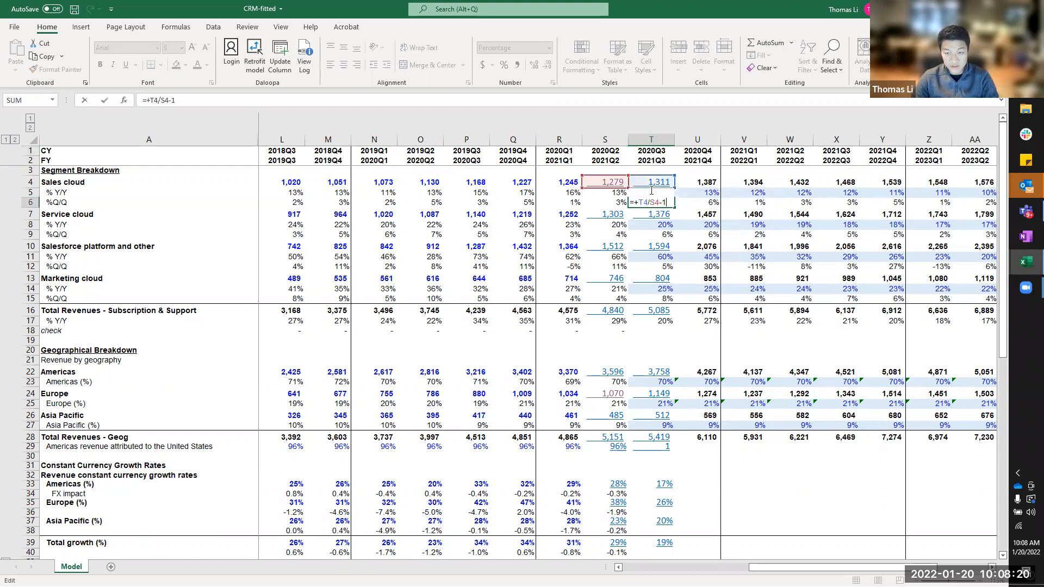
pyautogui.press('Escape')
# Step: Open the linked source filing for the 2020Q3 Sales cloud revenue in T4, check it, and return to the workbook
pyautogui.click(653, 183)
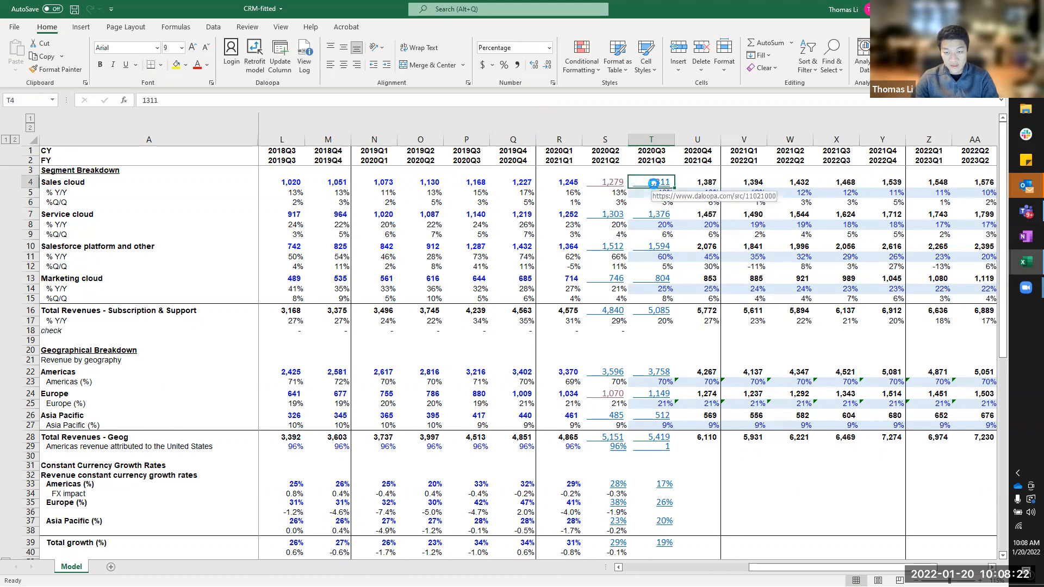
pyautogui.click(653, 183)
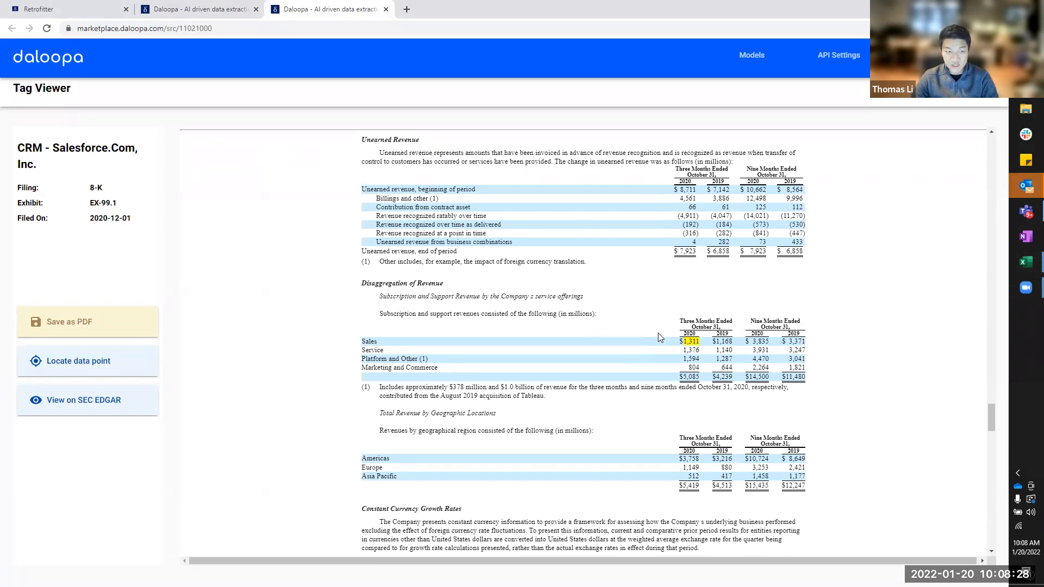
pyautogui.hotkey('alt', 'Tab')
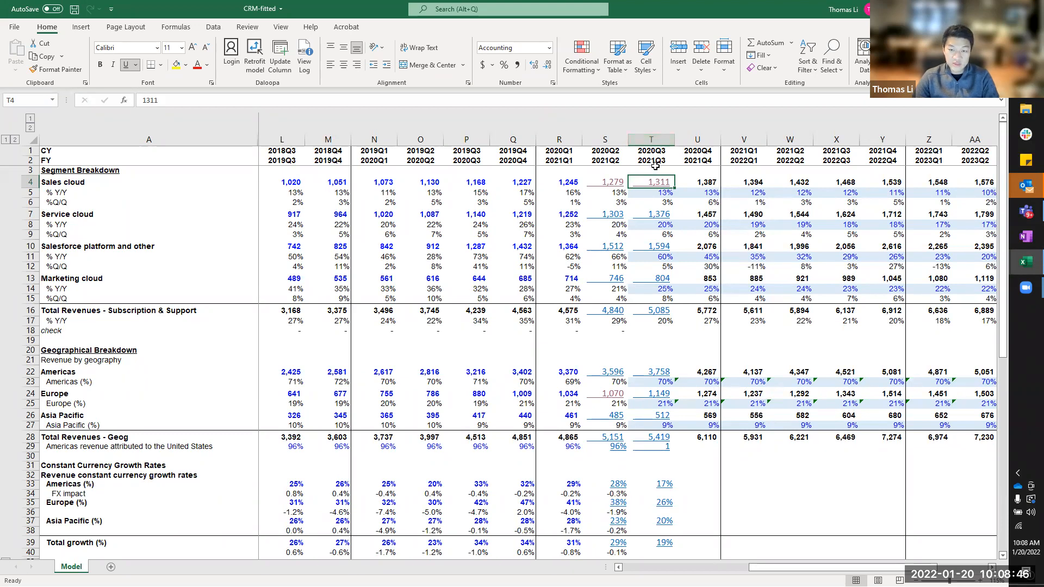
# Step: Inspect the Sales cloud revenue entries in row 4 from S4 across to V4
pyautogui.press('Left')
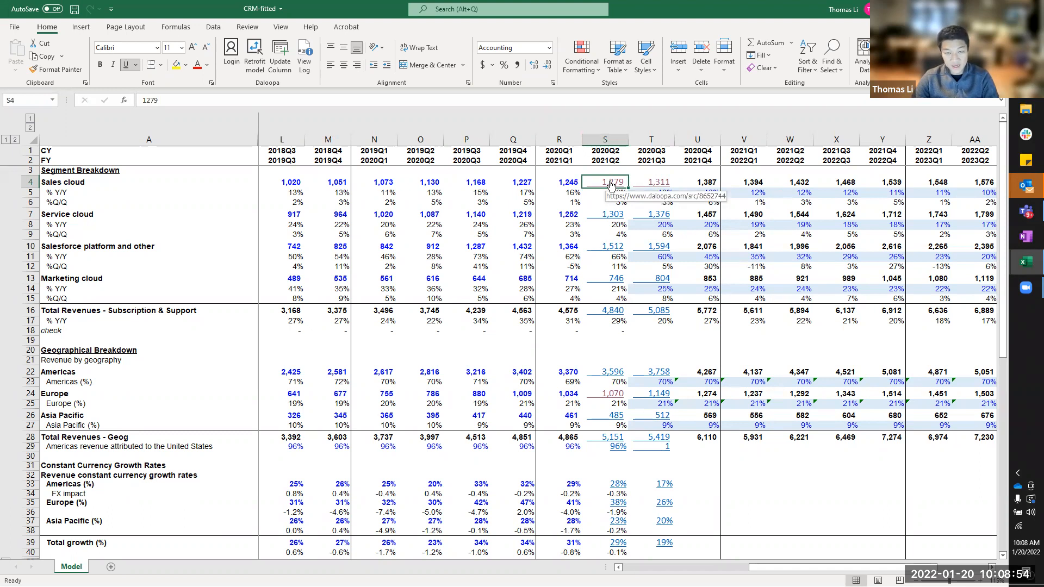
pyautogui.press('Right')
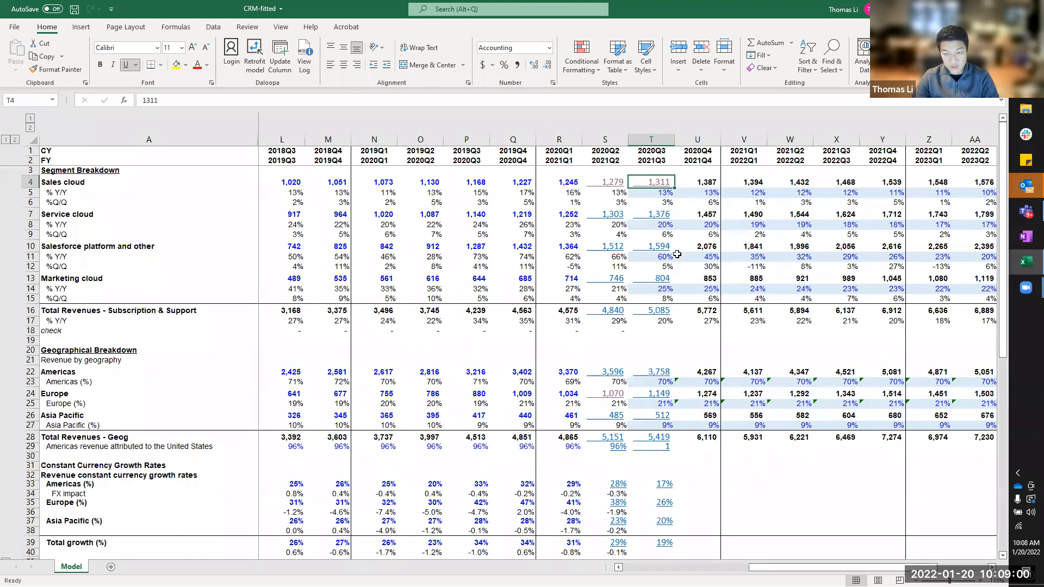
pyautogui.click(705, 183)
pyautogui.click(750, 182)
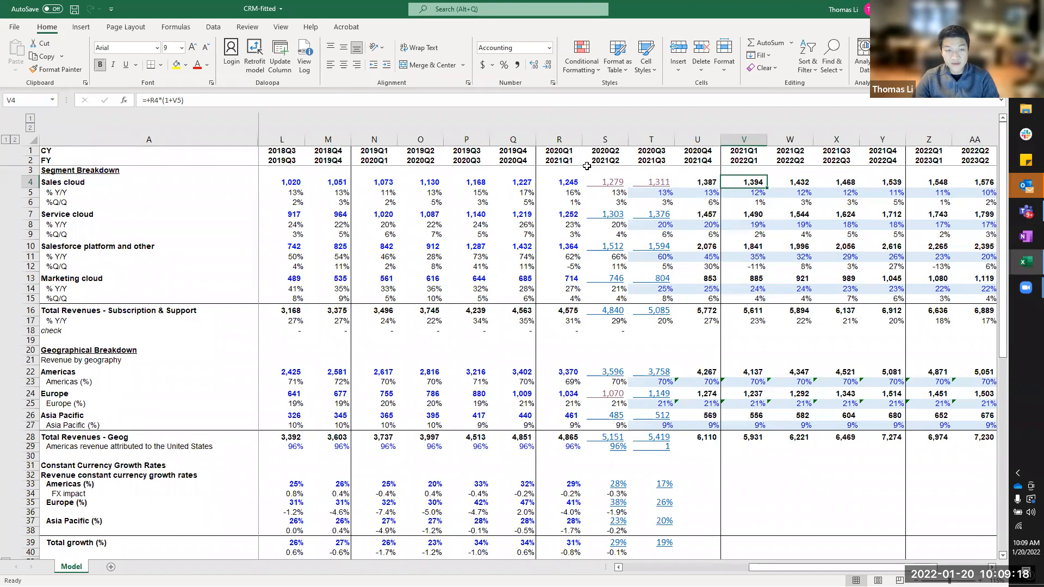
# Step: Open Retrofit Model, switch its mode from Update Column to Update Cells, and keep column R of the sheet in view
pyautogui.click(258, 63)
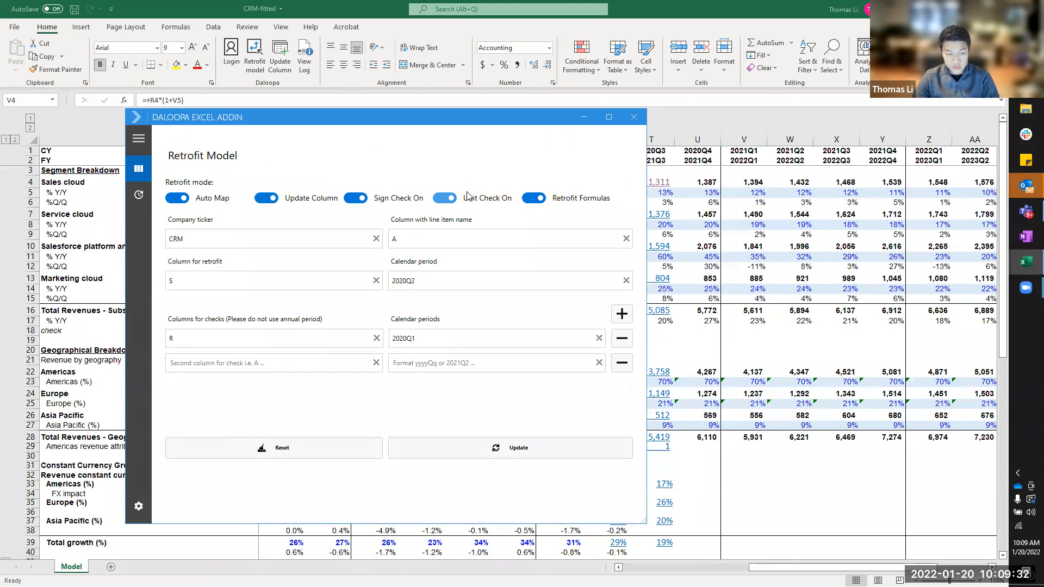
pyautogui.moveTo(366, 118); pyautogui.dragTo(241, 115)
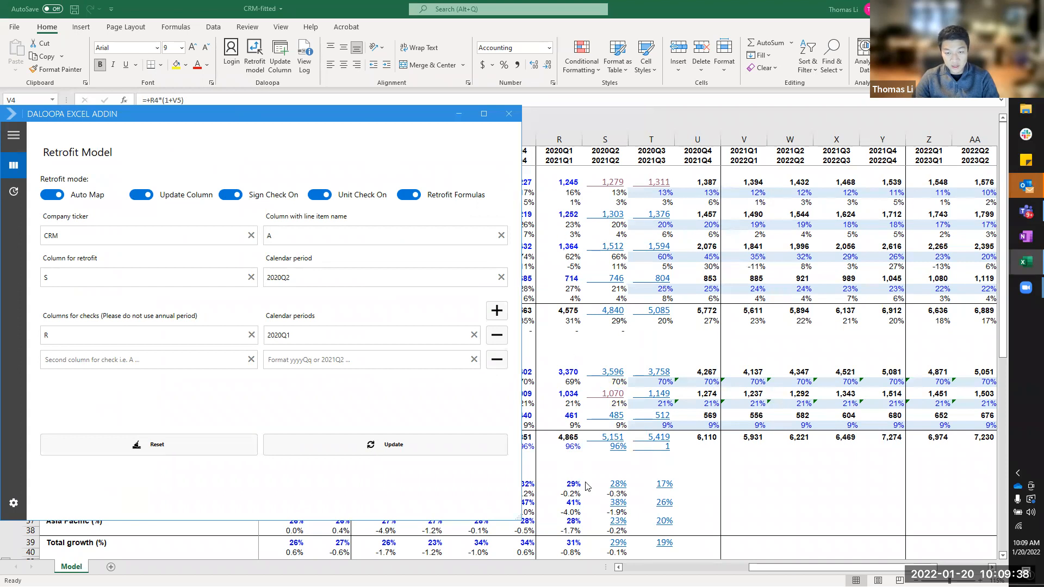
pyautogui.click(141, 195)
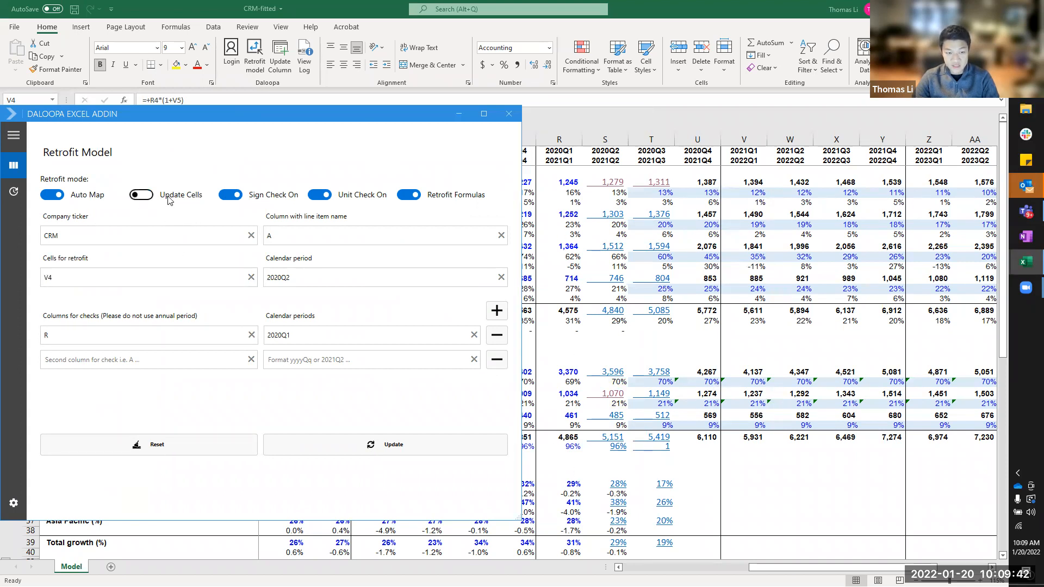
pyautogui.click(325, 239)
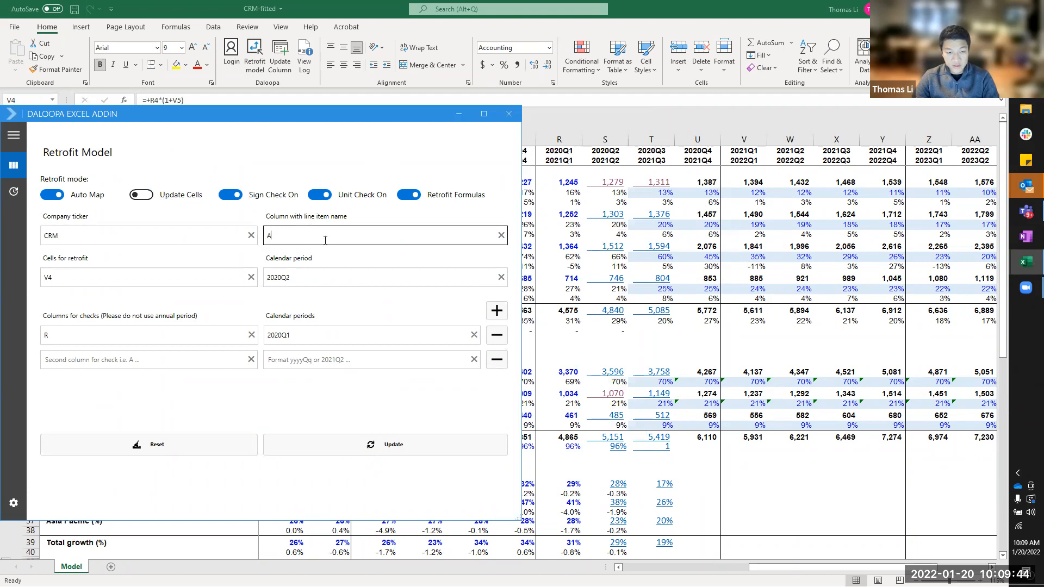
pyautogui.click(147, 279)
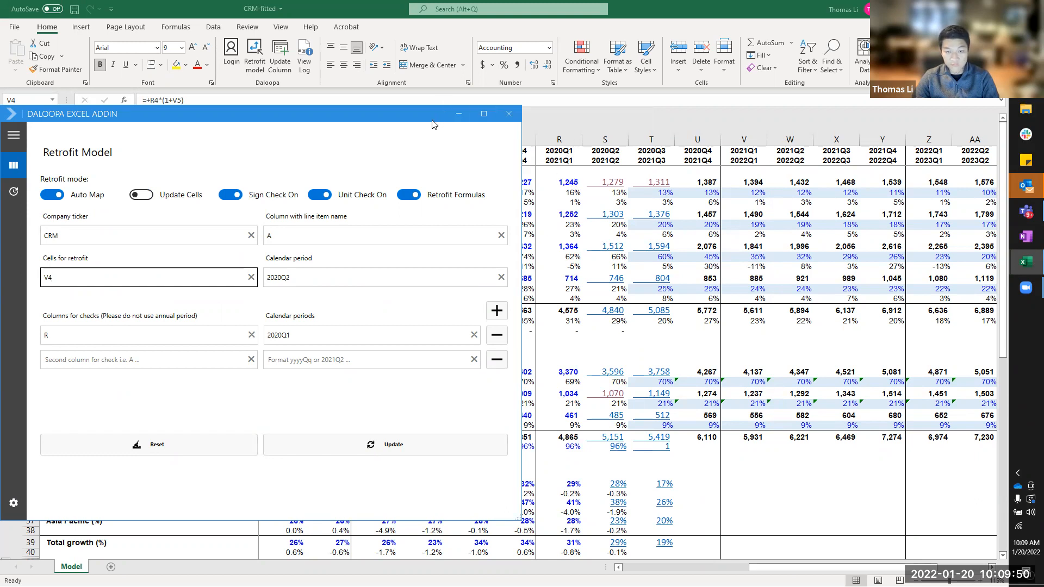
pyautogui.moveTo(432, 119); pyautogui.dragTo(441, 118)
# Step: Set the cells for retrofit to the four 2020Q1 segment revenues R4, R7, R10 and R13
pyautogui.click(260, 277)
pyautogui.click(573, 183)
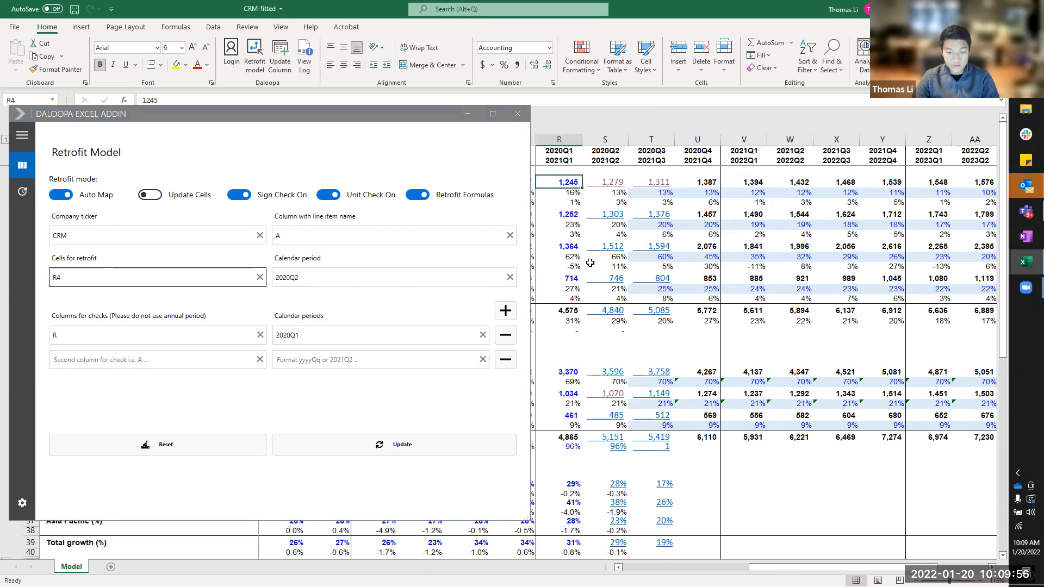
pyautogui.keyDown('ctrl'); pyautogui.click(566, 216); pyautogui.keyUp('ctrl')
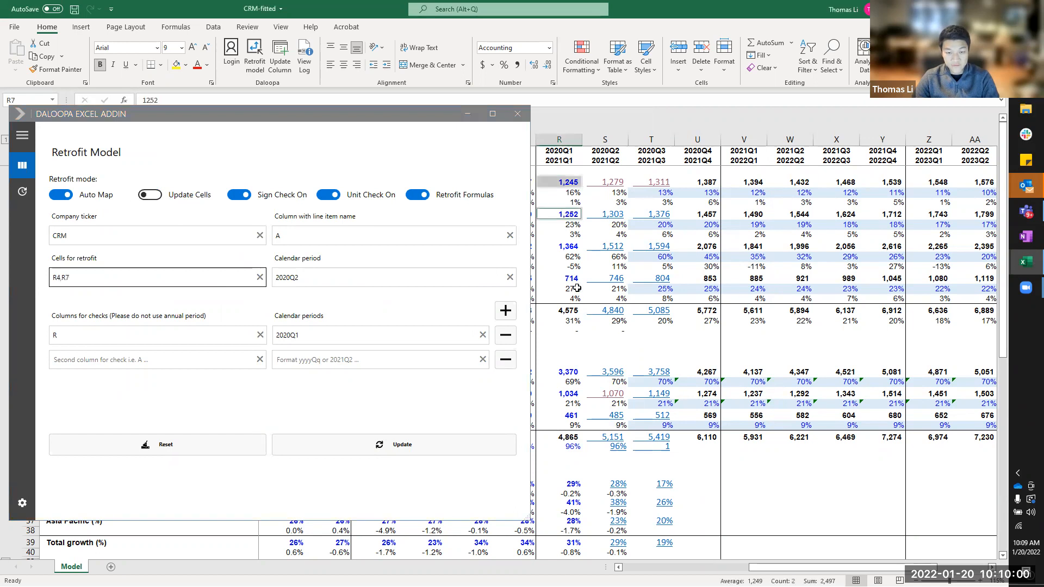
pyautogui.keyDown('ctrl'); pyautogui.click(567, 245); pyautogui.keyUp('ctrl')
pyautogui.keyDown('ctrl'); pyautogui.click(573, 278); pyautogui.keyUp('ctrl')
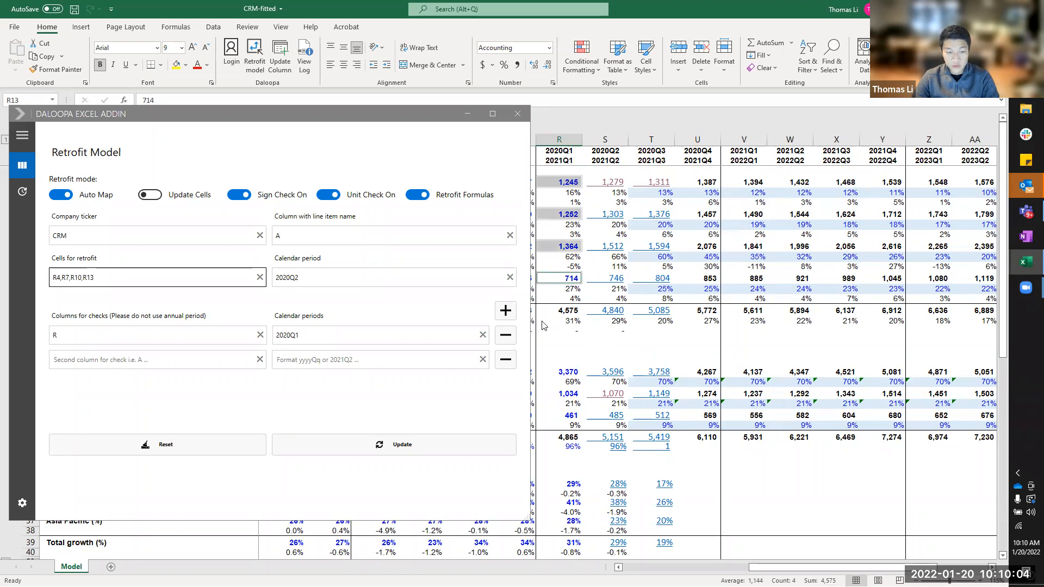
# Step: Set the retrofit's calendar period to 2020Q1 and clear the first check column and its period
pyautogui.click(424, 277)
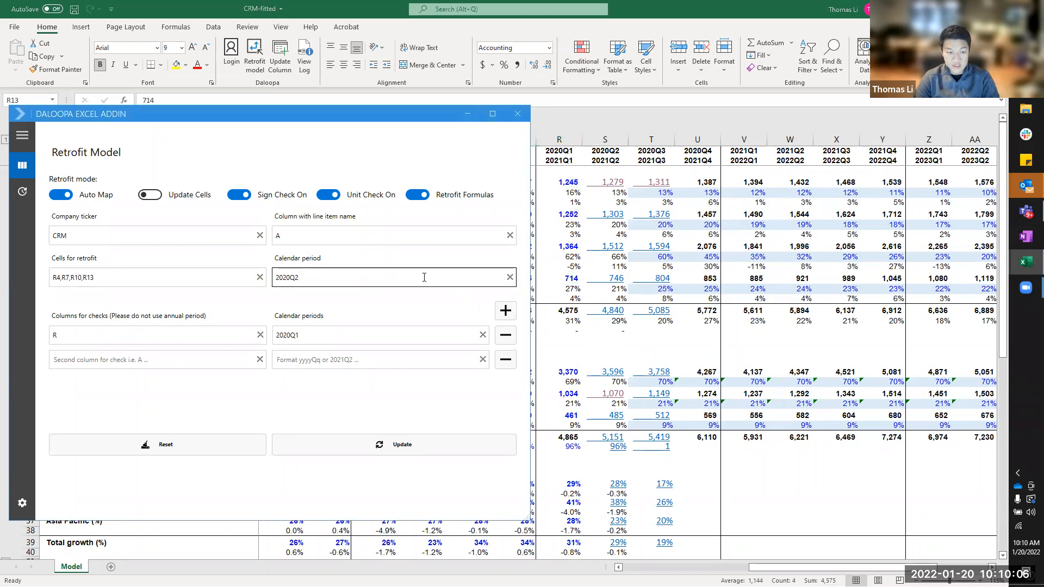
pyautogui.press('BackSpace')
pyautogui.write('1')
pyautogui.click(483, 334)
pyautogui.click(259, 335)
# Step: Run the retrofit on the chosen segment revenue cells and close the add-in window
pyautogui.click(393, 449)
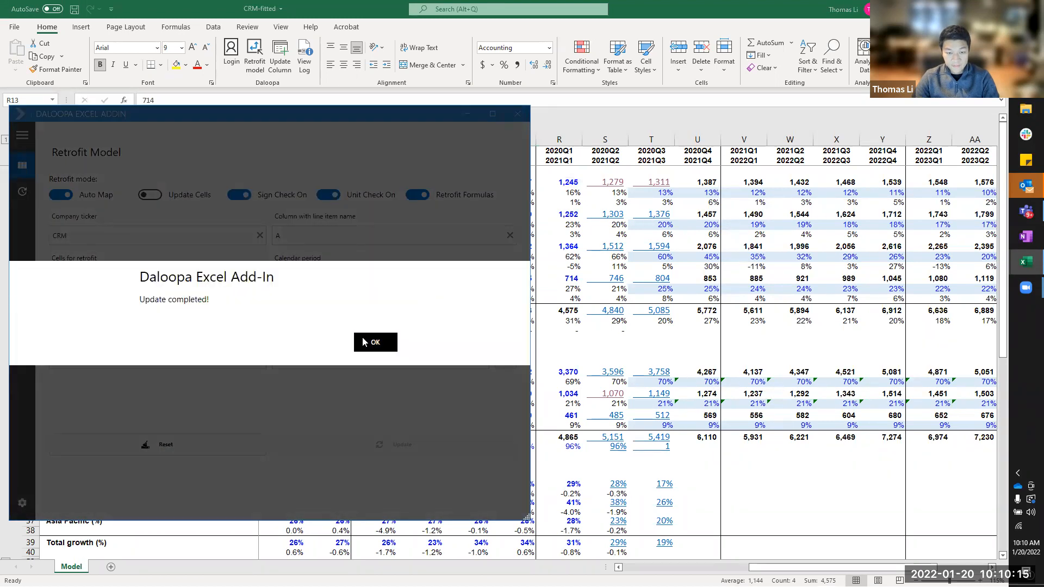
pyautogui.click(362, 338)
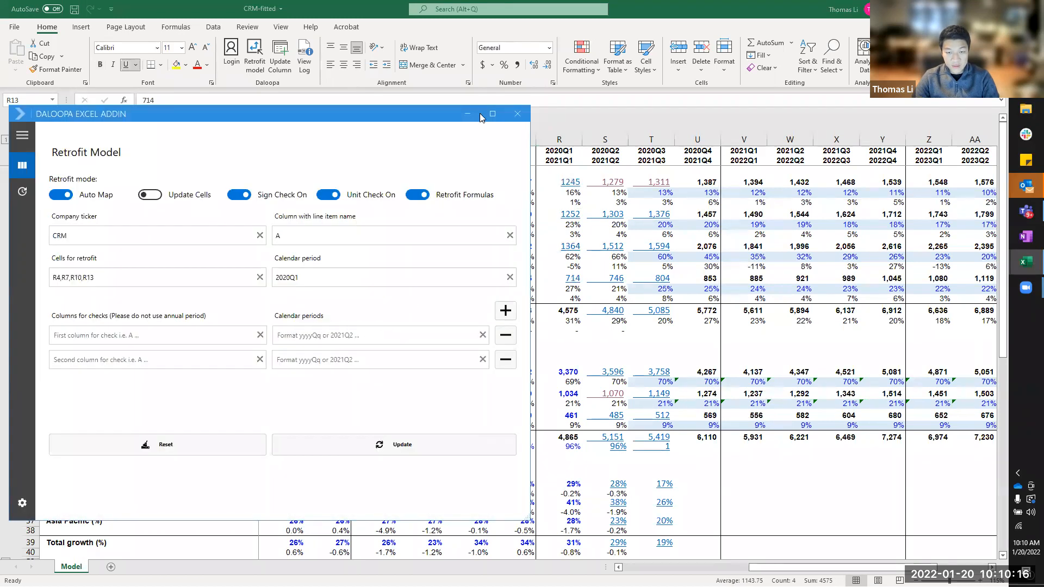
pyautogui.click(517, 113)
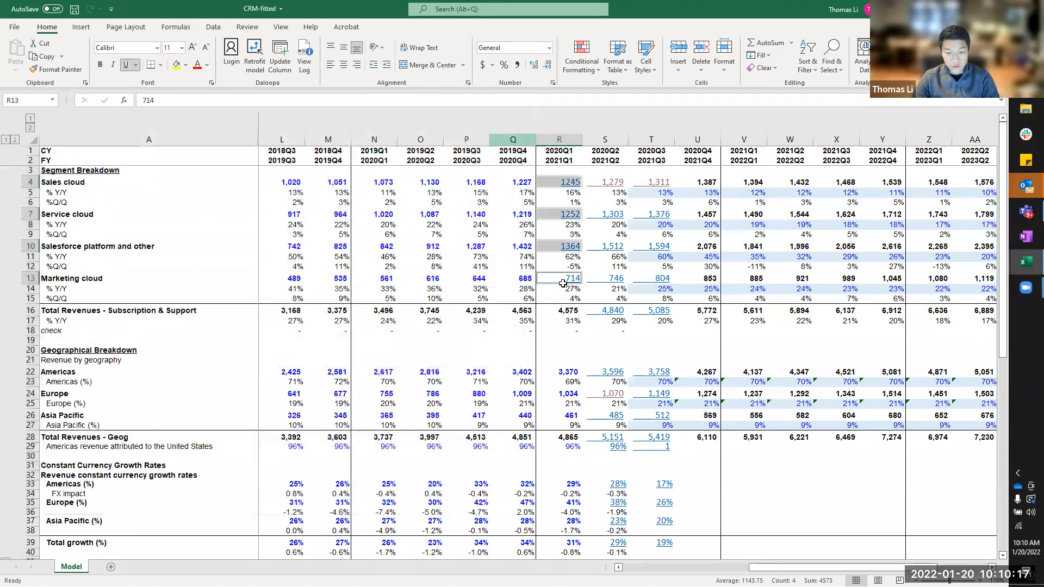
pyautogui.click(521, 182)
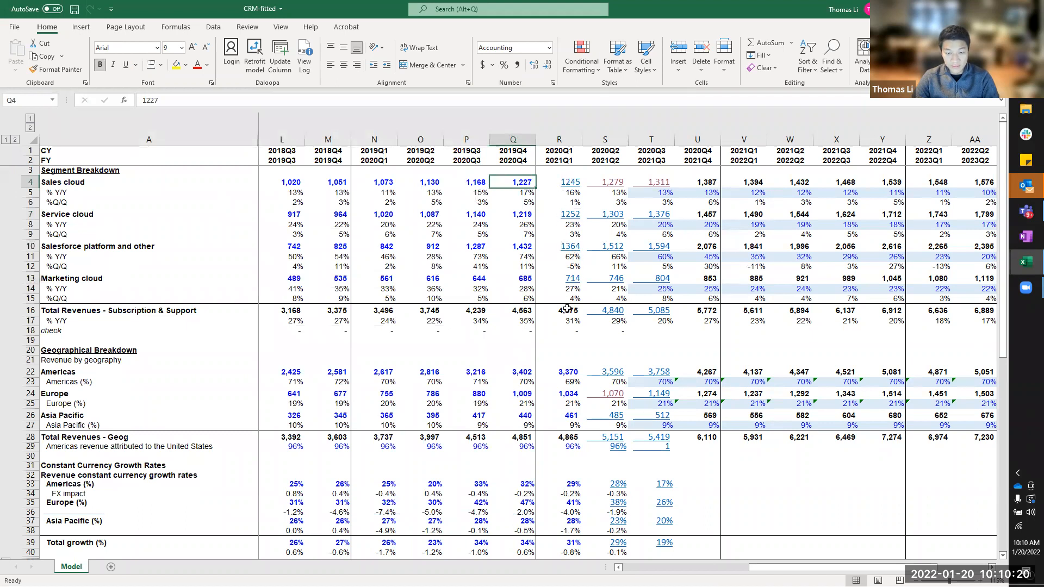
pyautogui.moveTo(568, 372); pyautogui.dragTo(569, 447)
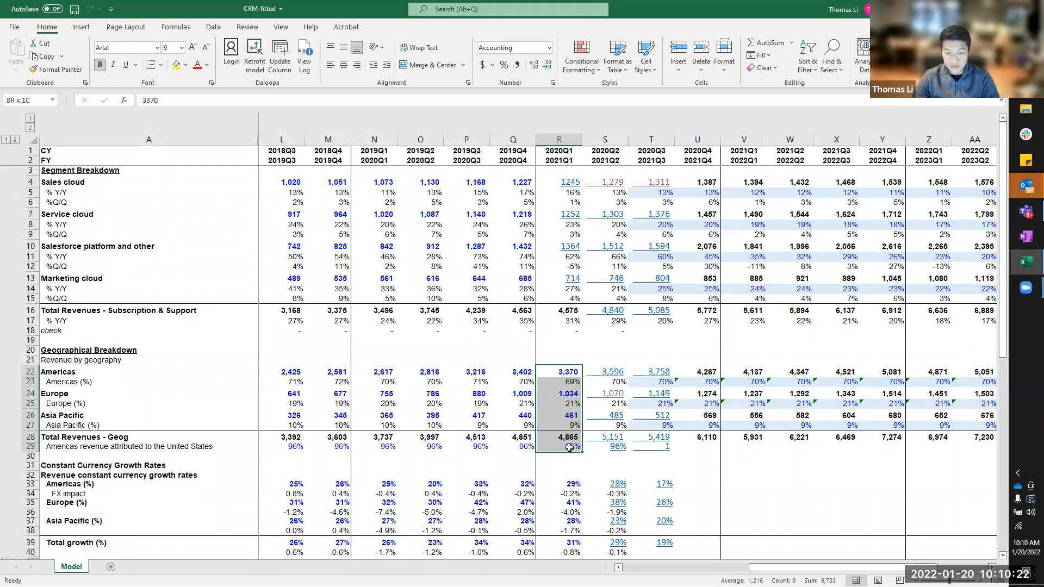
pyautogui.click(254, 57)
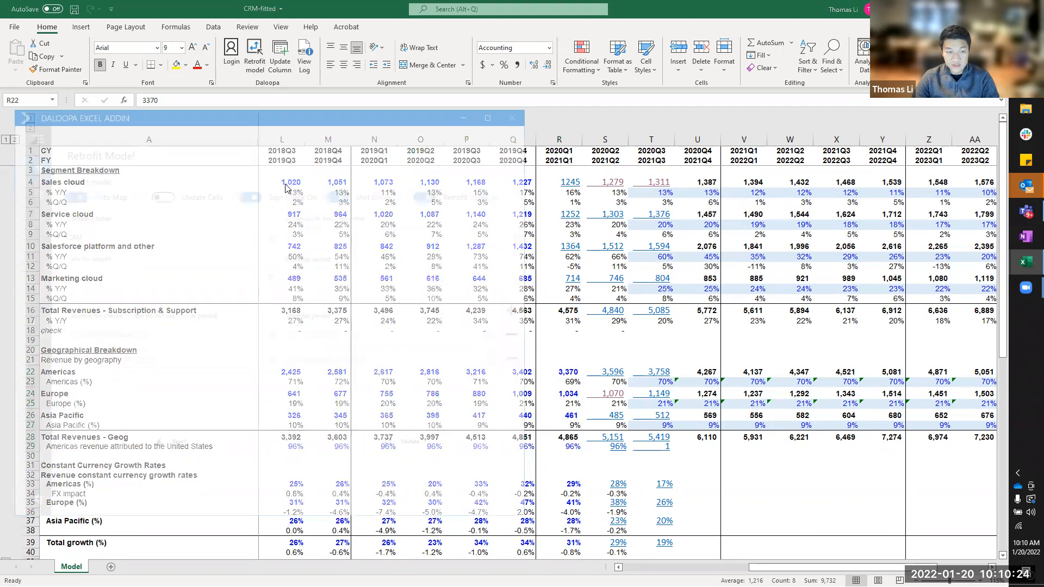
pyautogui.click(149, 195)
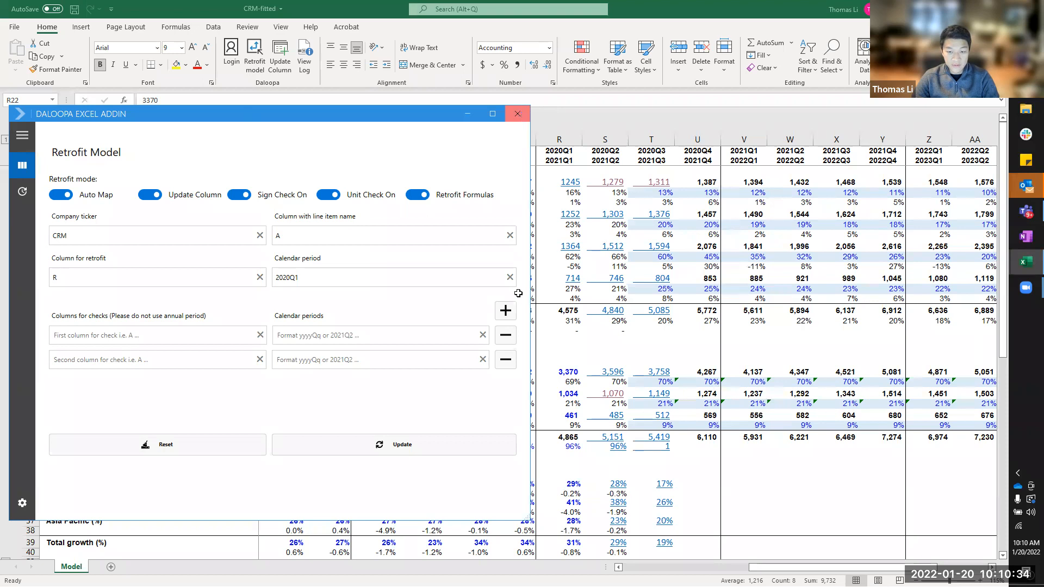
pyautogui.click(518, 113)
# Step: Examine the income statement's 2019Q4 and 2020Q1 cost of revenues entries and the gross profit formula in R74
pyautogui.scroll(-11, 436, 292)
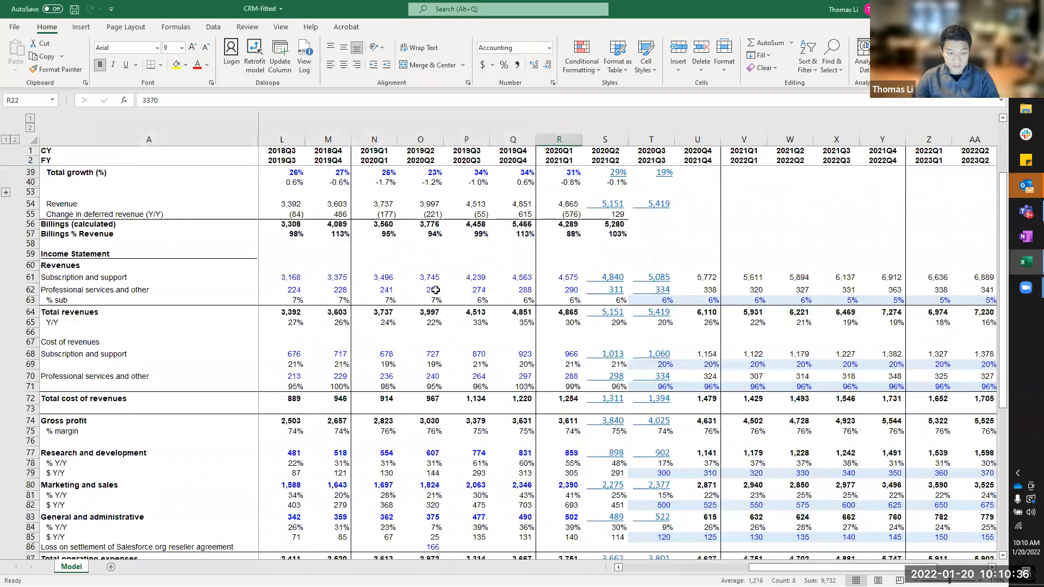
pyautogui.scroll(-1, 436, 290)
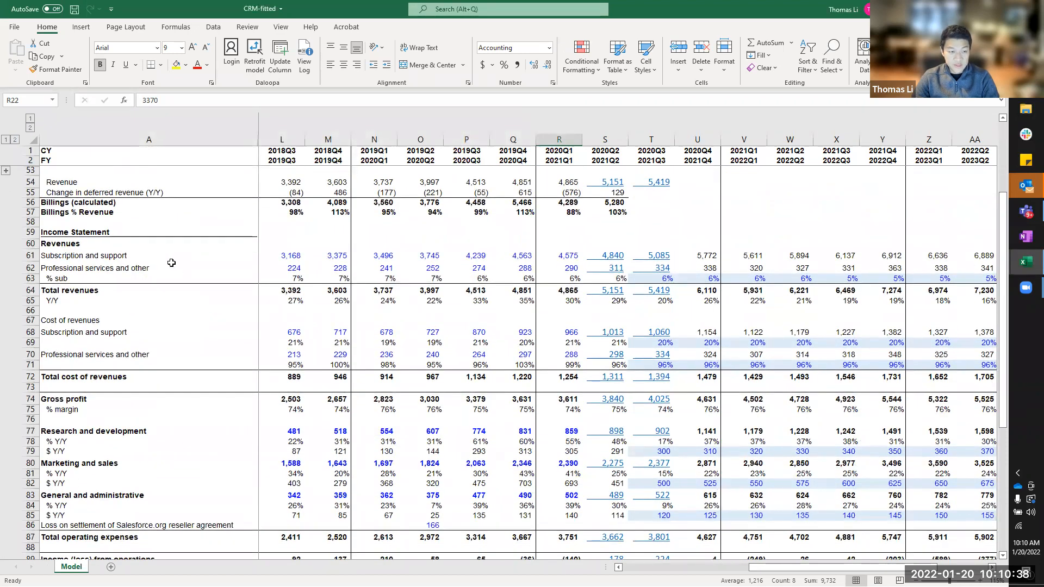
pyautogui.click(515, 291)
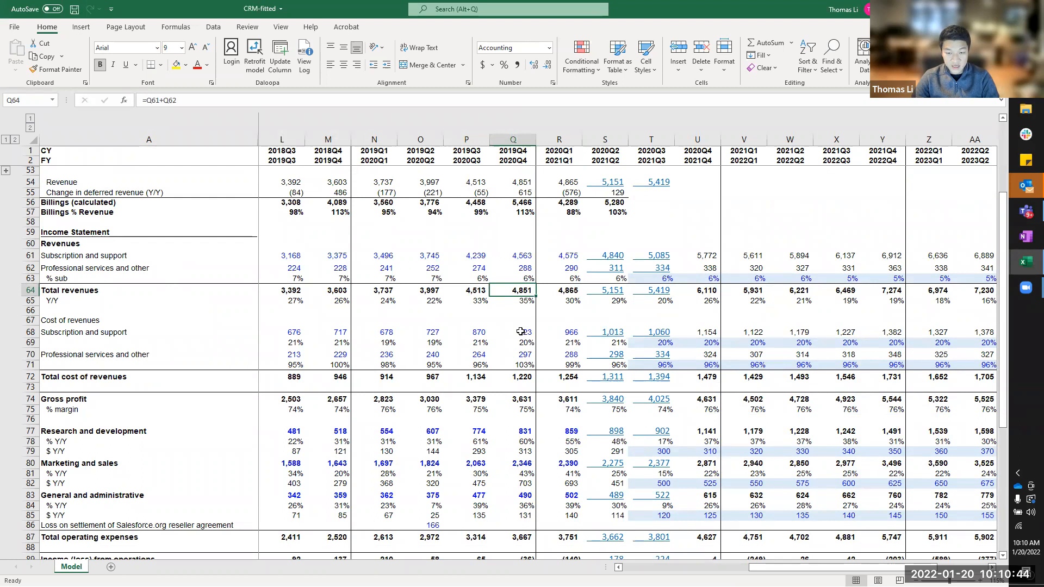
pyautogui.click(521, 331)
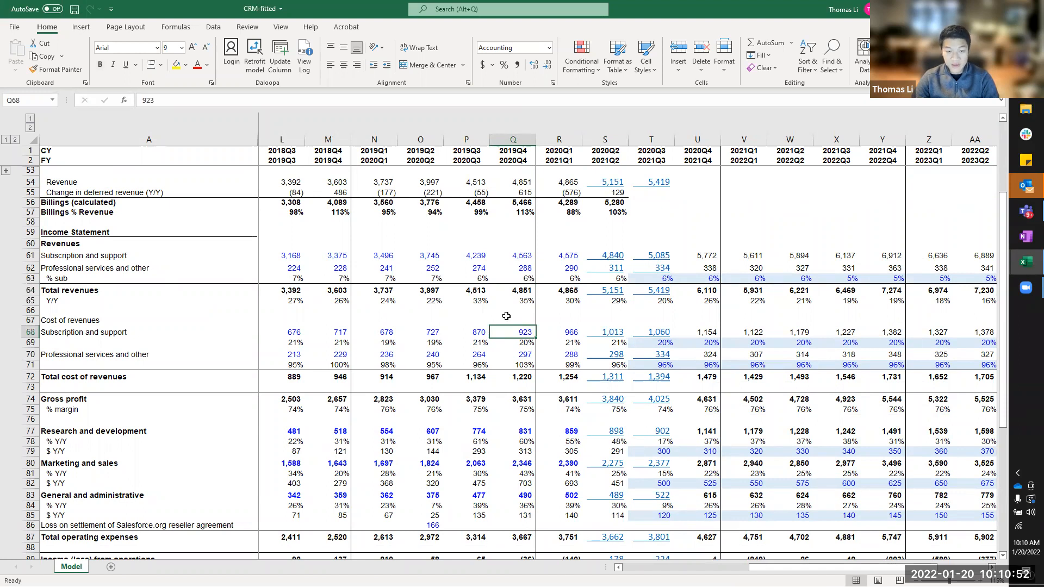
pyautogui.press('Right')
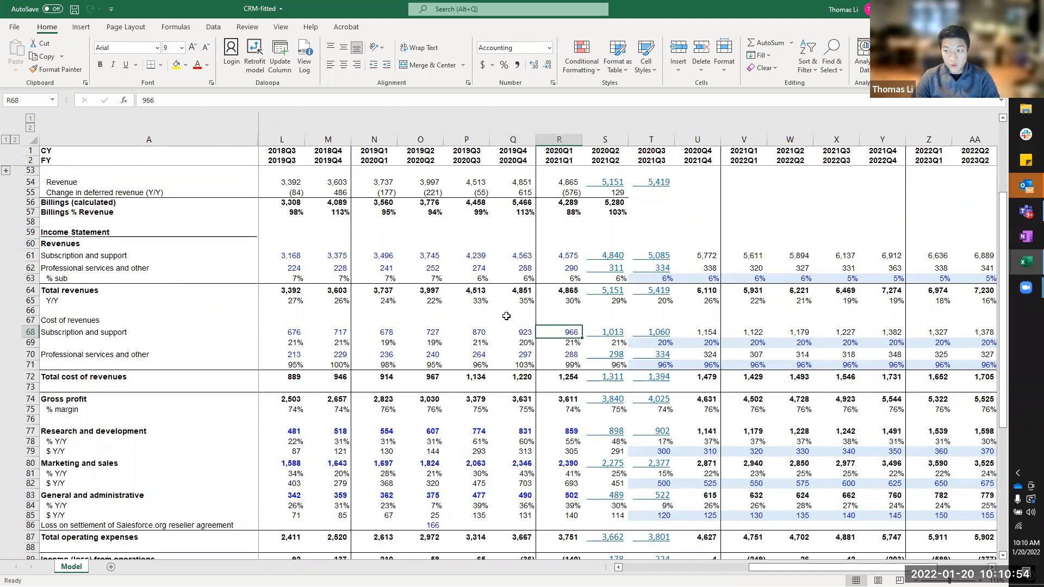
pyautogui.press('Down')
pyautogui.press('Down')
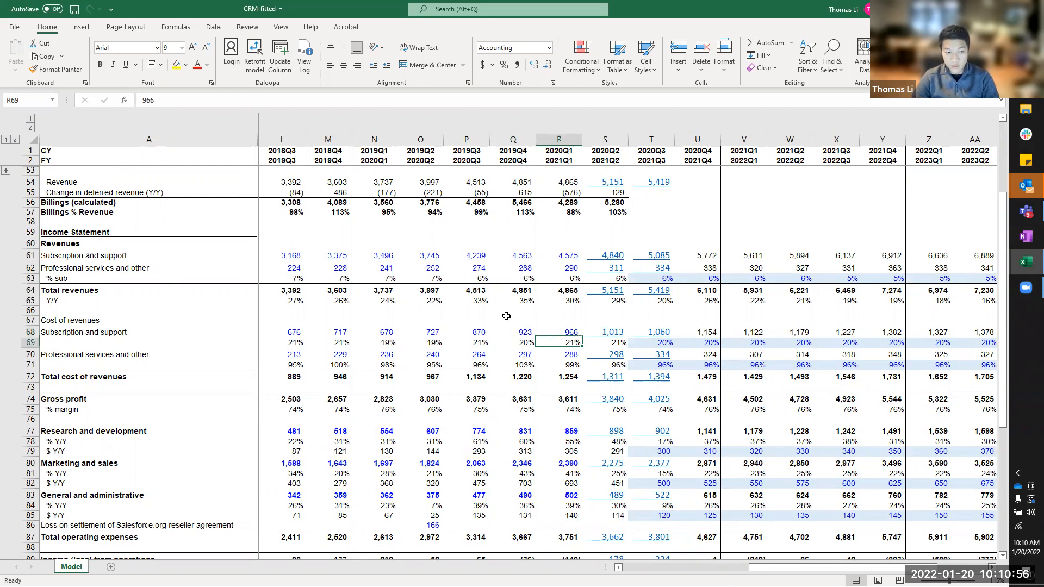
pyautogui.press('Down')
pyautogui.press('Down')
pyautogui.press('Down')
pyautogui.press('Down')
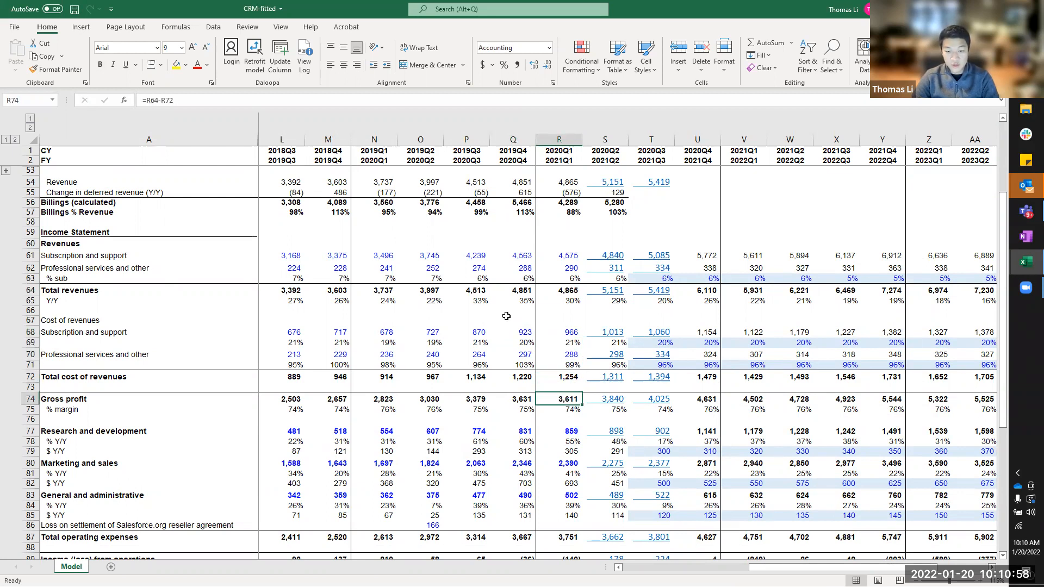
pyautogui.write('=R64-R72')
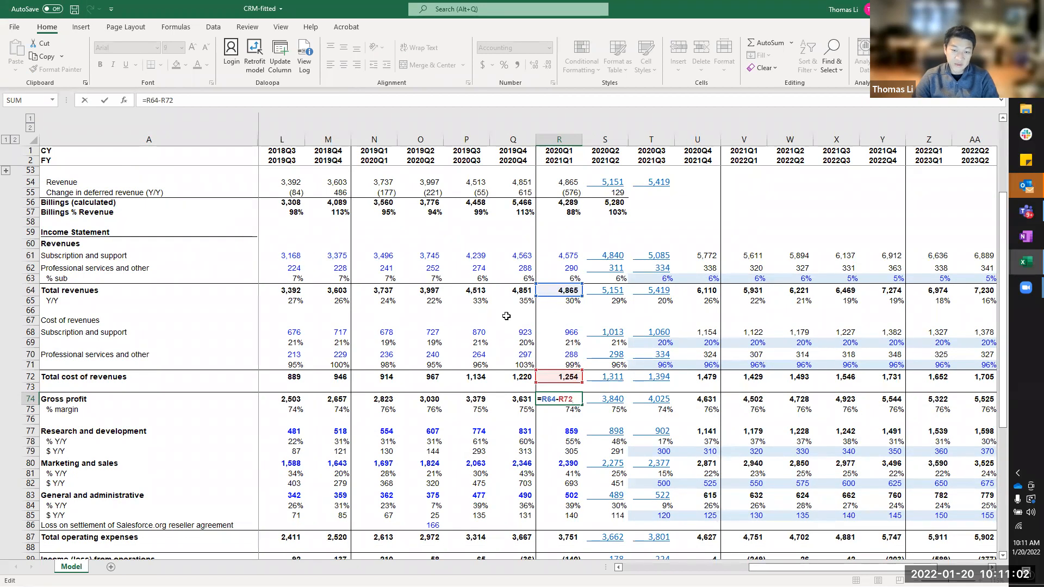
pyautogui.press('Return')
# Step: Select the 2020Q1 Subscription and support cost in R68 and open Retrofit Model for that cell
pyautogui.press('Up')
pyautogui.press('Up')
pyautogui.press('Up')
pyautogui.press('Up')
pyautogui.press('Up')
pyautogui.press('Up')
pyautogui.press('Up')
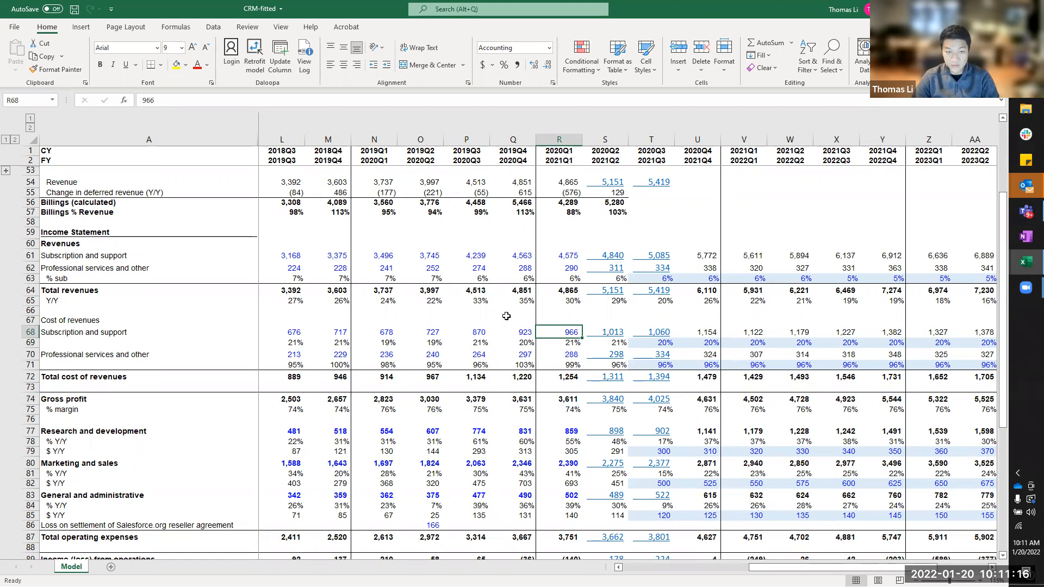
pyautogui.click(255, 57)
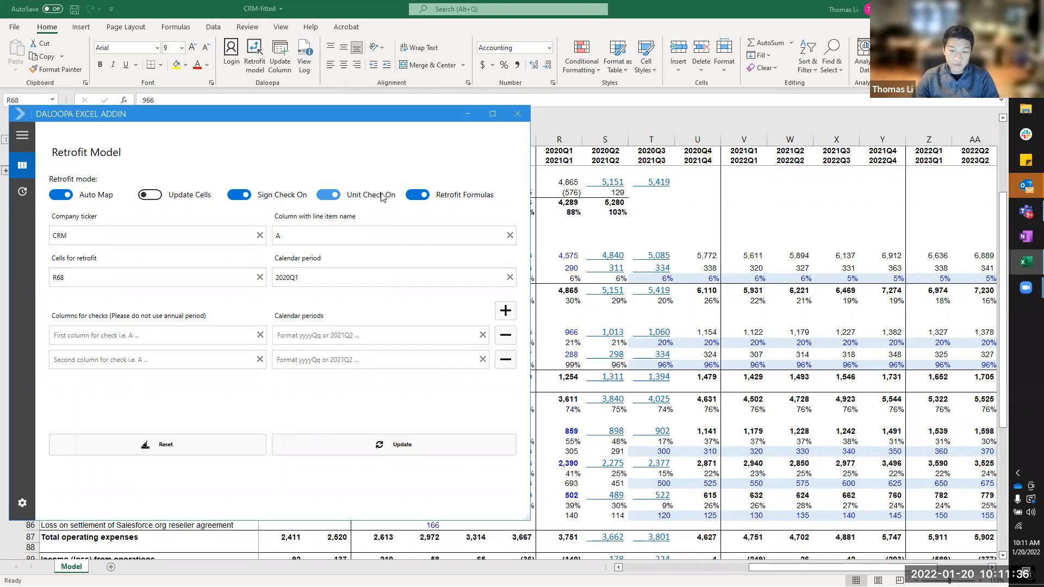
# Step: Enter 1,234 in cell R59 of the Income Statement header row, with the add-in window left open
pyautogui.click(557, 230)
pyautogui.write('1,234')
pyautogui.press('Return')
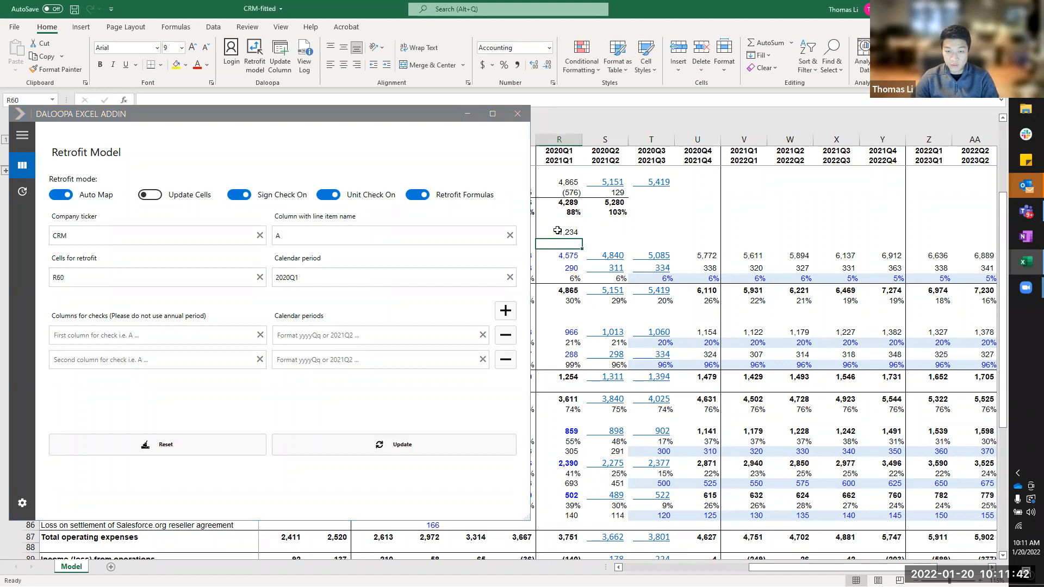
# Step: Enter 1.234 in cell S59, next to the test value in R59
pyautogui.press('Up')
pyautogui.press('Right')
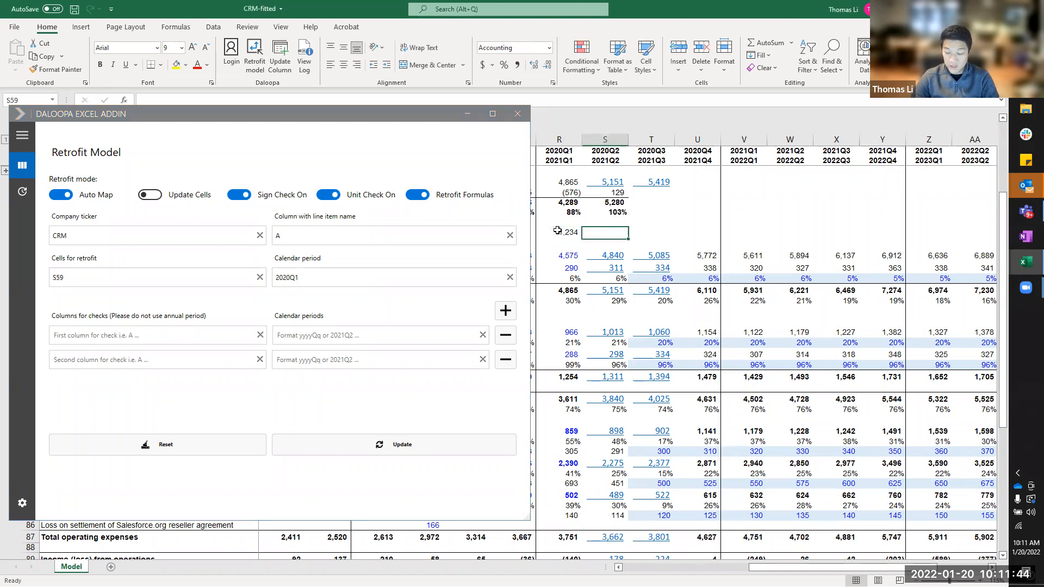
pyautogui.write('1.234')
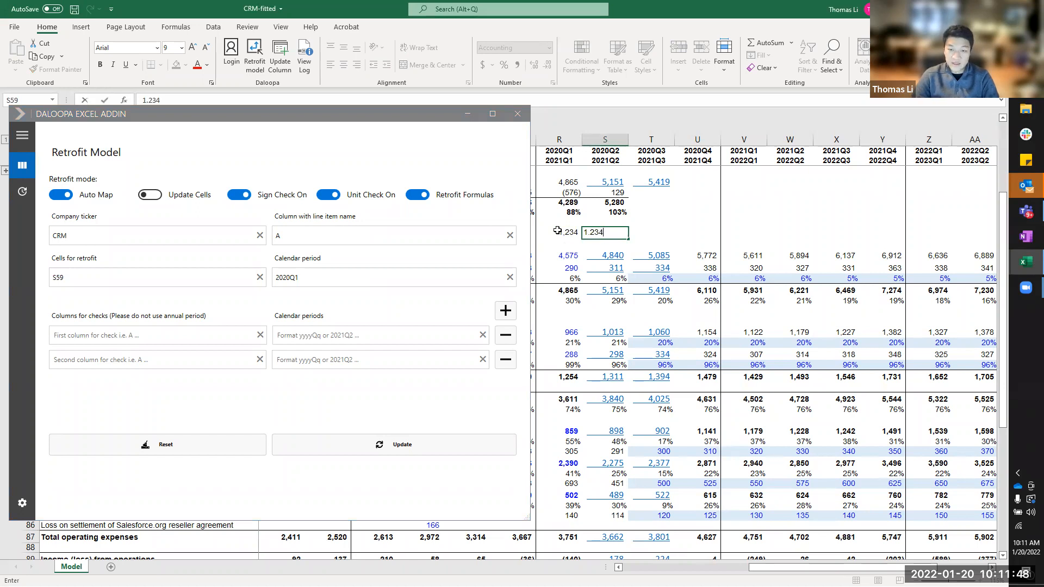
pyautogui.hotkey('ctrl', 'Return')
pyautogui.press('F2')
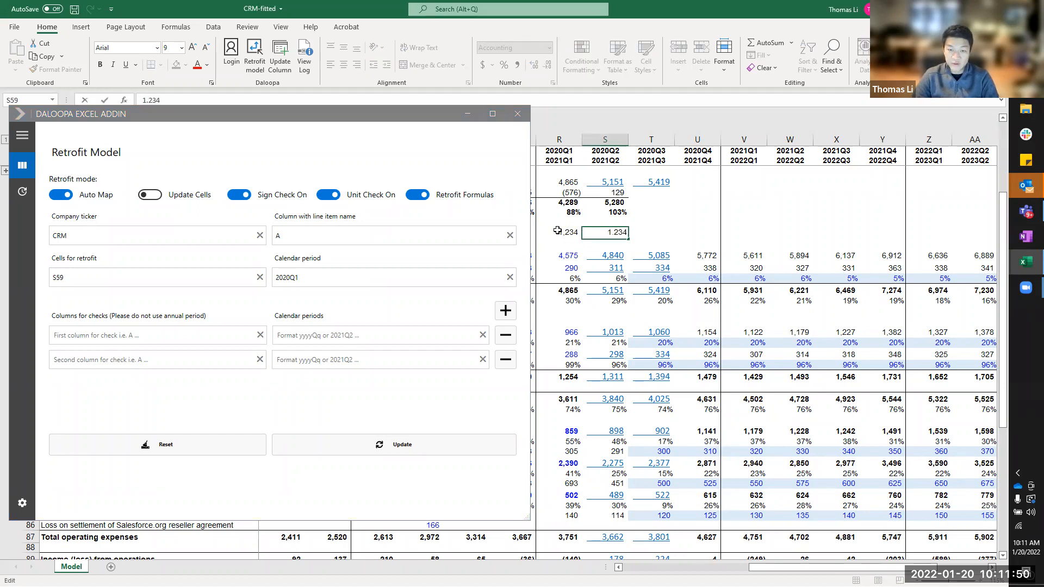
# Step: Dismiss the add-in's range selection message, close its window, and clear the test values in R59 and S59
pyautogui.keyDown('shift'); pyautogui.click(557, 231); pyautogui.keyUp('shift')
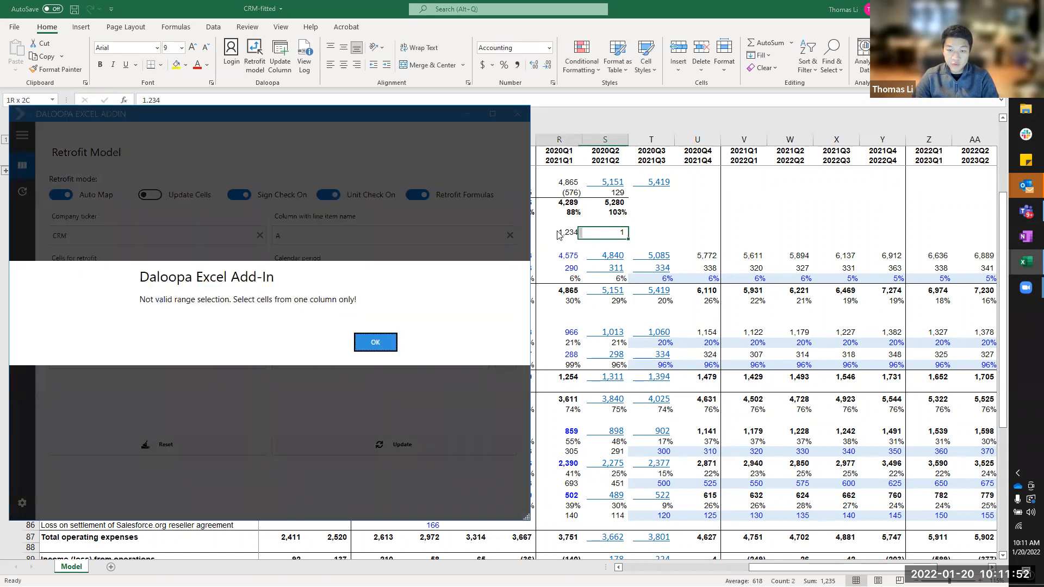
pyautogui.click(375, 342)
pyautogui.click(519, 114)
pyautogui.press('Right')
pyautogui.press('Left')
pyautogui.hotkey('shift', 'Left')
pyautogui.press('Delete')
pyautogui.press('Left')
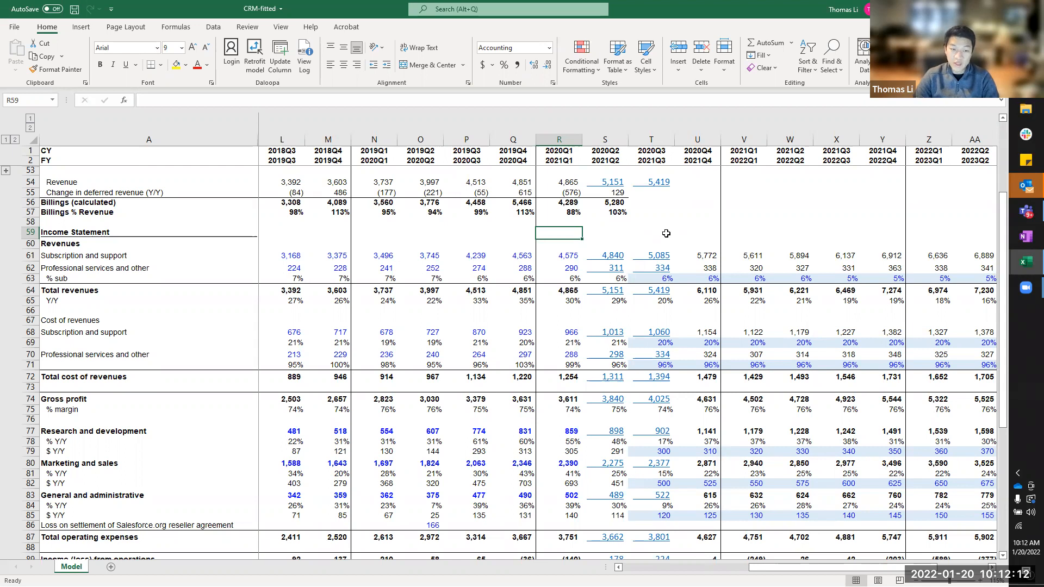
# Step: Open Retrofit Model for R59 to view the Retrofit Formulas option, and close the window
pyautogui.hotkey('alt', 'Tab')
pyautogui.hotkey('alt', 'Tab')
pyautogui.click(254, 59)
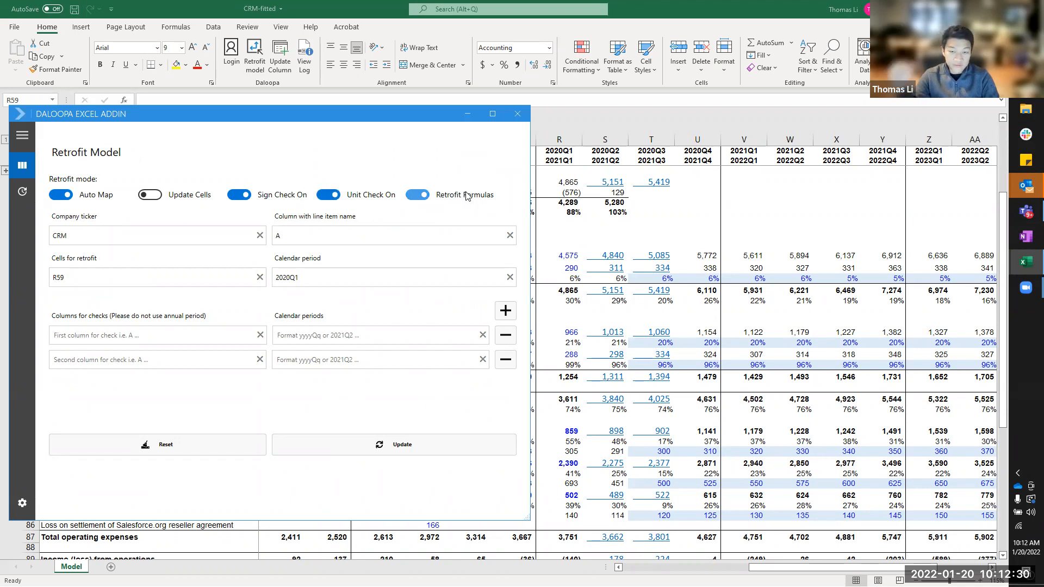
pyautogui.click(517, 114)
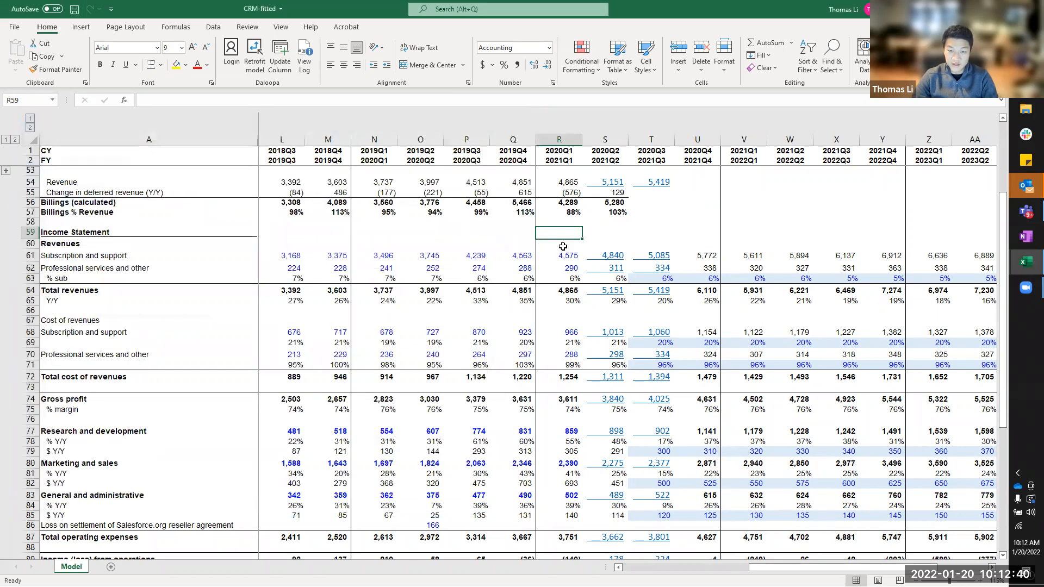
# Step: Enter the 2020Q1 Total revenues formula =R61+R62 in cell R64
pyautogui.click(563, 251)
pyautogui.press('Down')
pyautogui.press('Down')
pyautogui.press('Down')
pyautogui.write('=')
pyautogui.press('Up')
pyautogui.press('Up')
pyautogui.press('Up')
pyautogui.write('+')
pyautogui.press('Up')
pyautogui.press('Up')
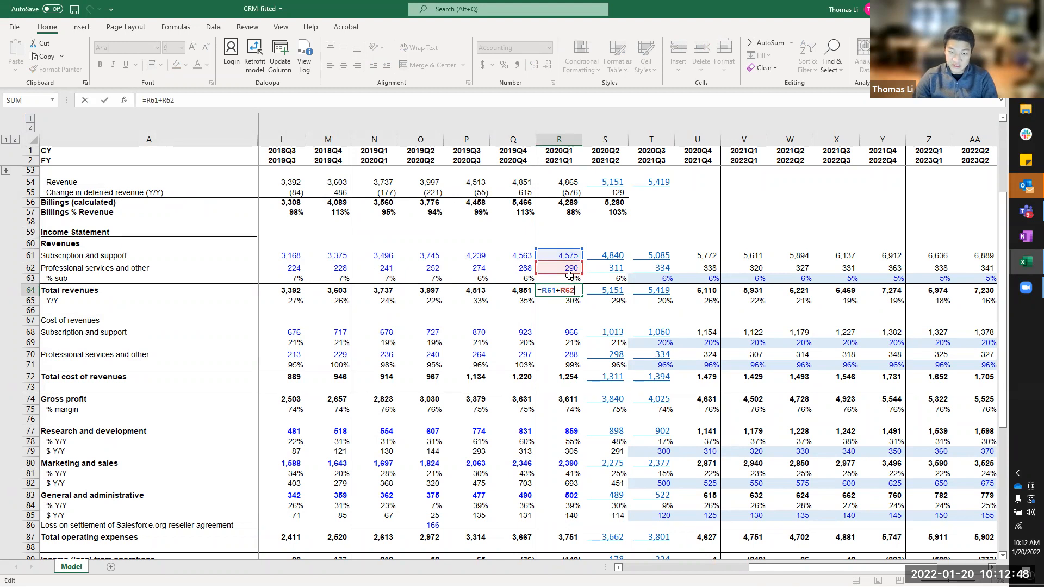
pyautogui.hotkey('ctrl', 'Return')
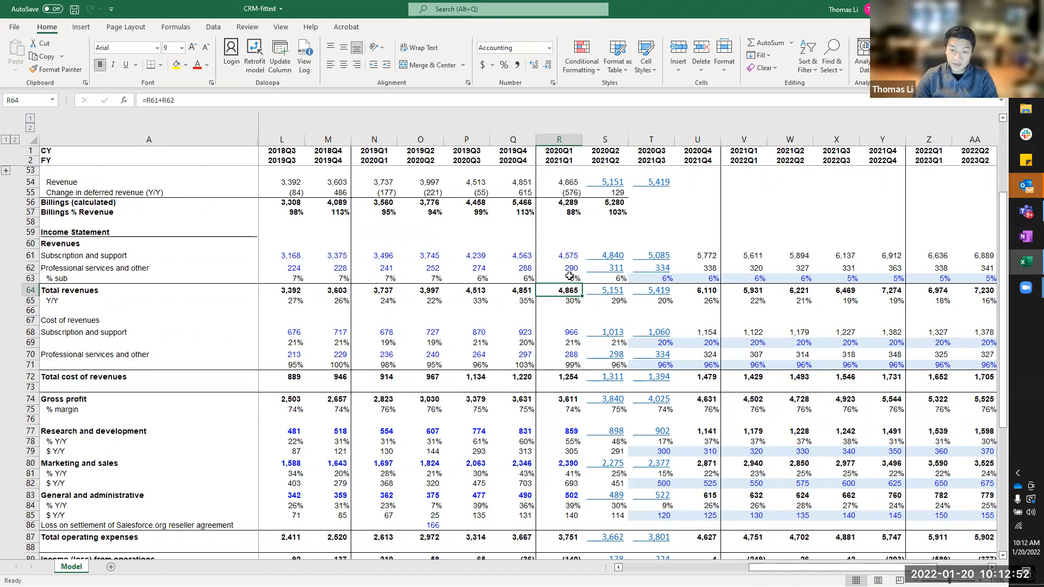
# Step: Check the 2020Q2 Total revenues figure in its linked source filing against the Total revenues formulas in R64 and S64
pyautogui.click(601, 292)
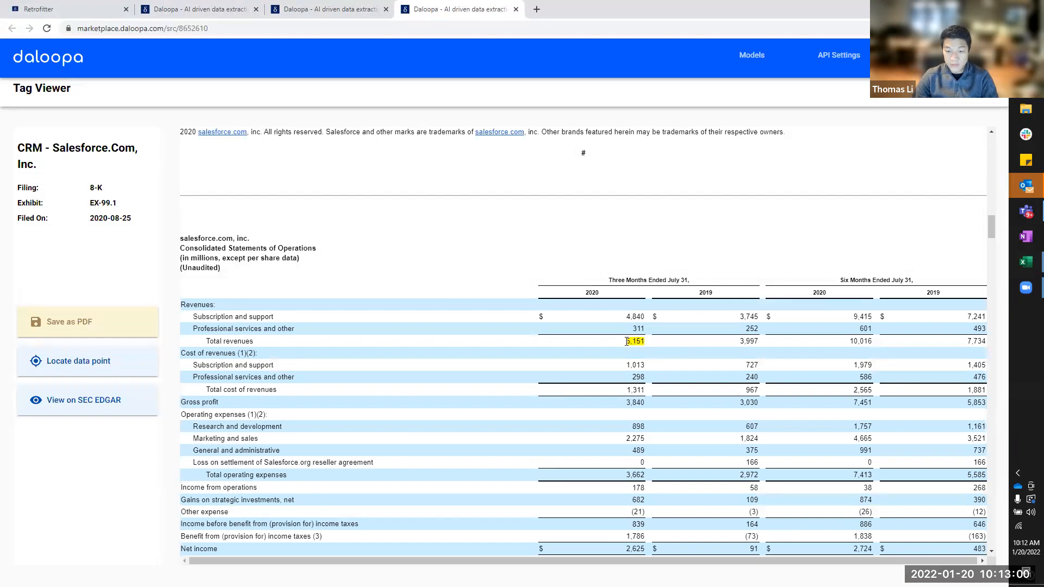
pyautogui.moveTo(636, 341); pyautogui.dragTo(645, 342)
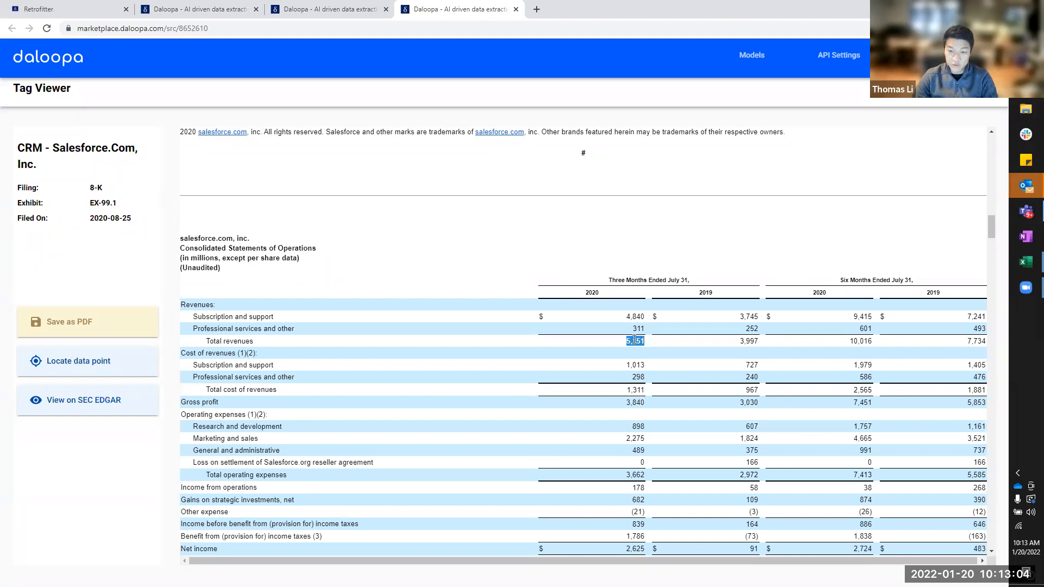
pyautogui.hotkey('alt', 'Tab')
pyautogui.press('F2')
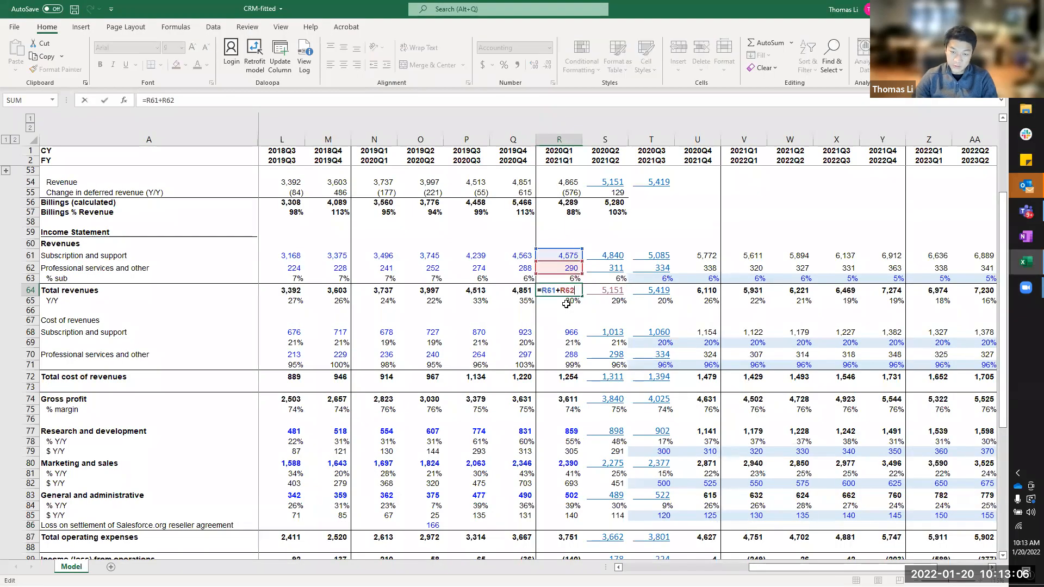
pyautogui.press('Escape')
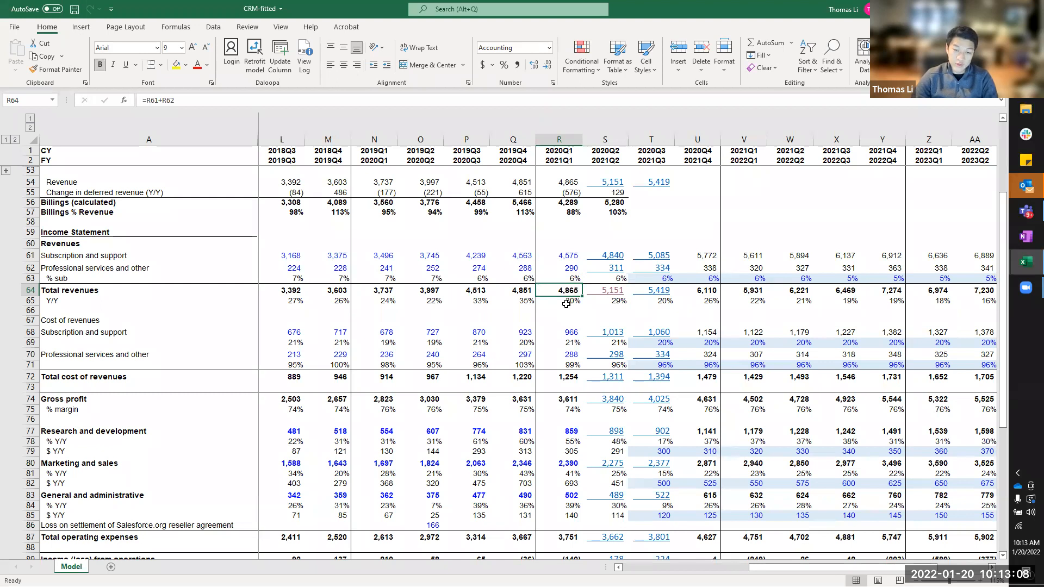
pyautogui.press('Right')
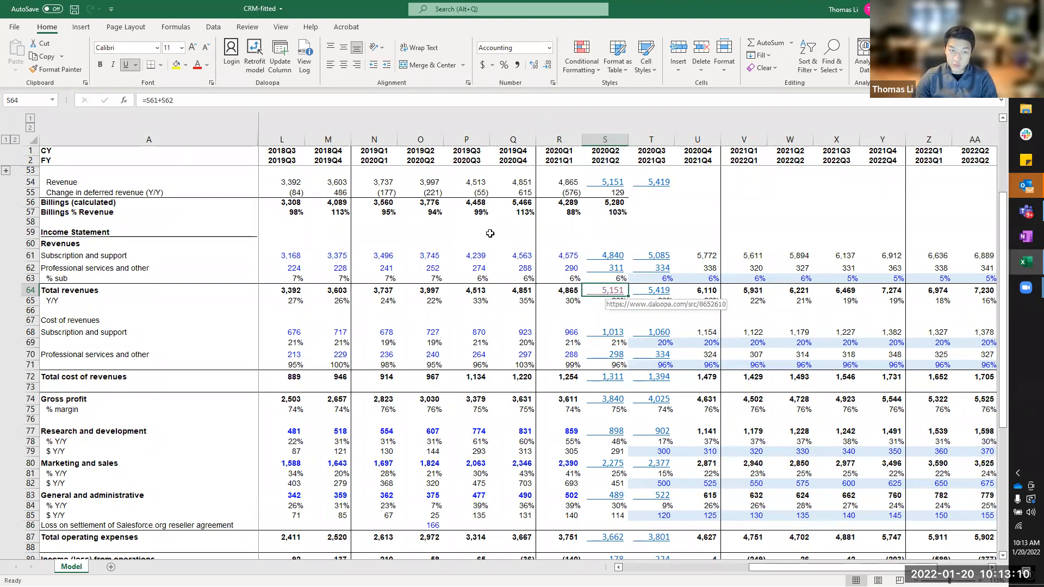
# Step: Open Retrofit Model for S64, toggle Retrofit Formulas off and on, switch to Update Column, and close the window
pyautogui.click(265, 71)
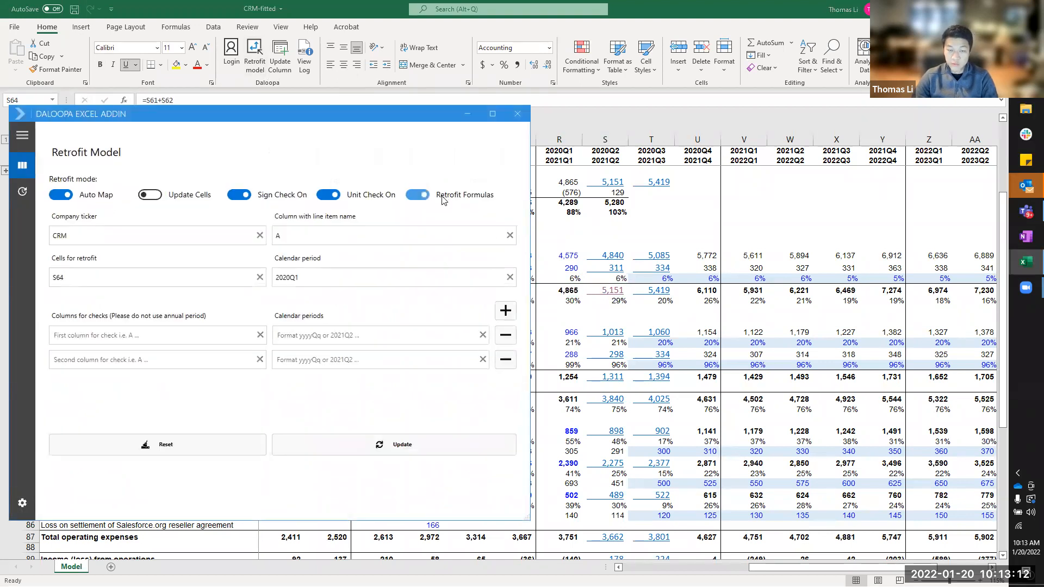
pyautogui.click(442, 199)
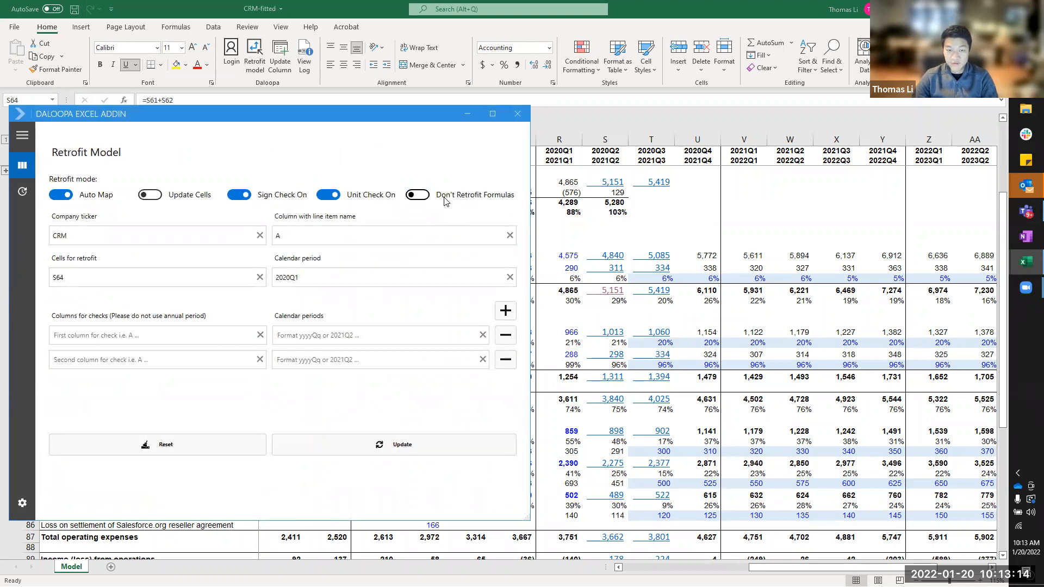
pyautogui.click(485, 202)
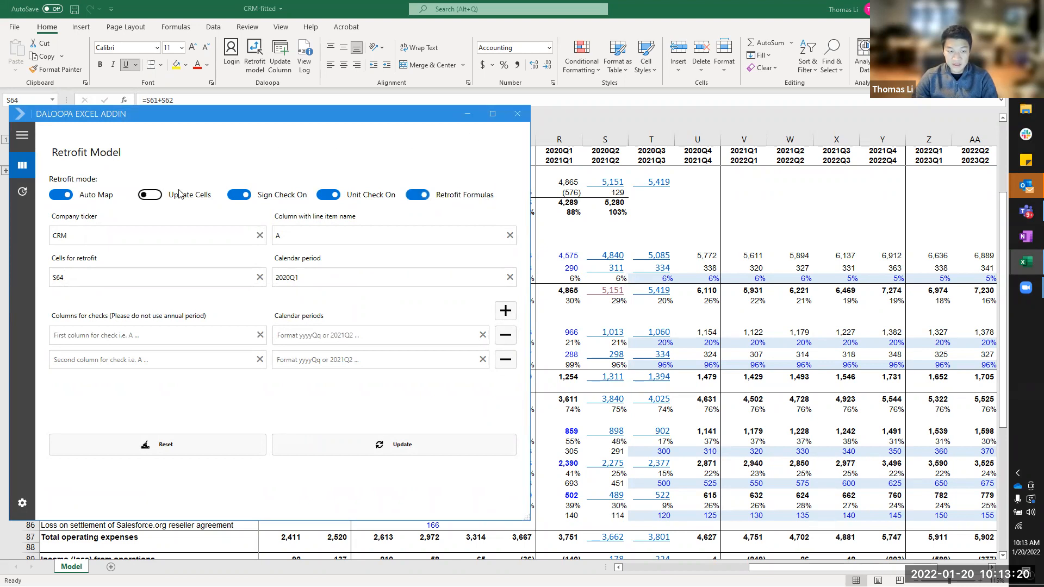
pyautogui.click(160, 198)
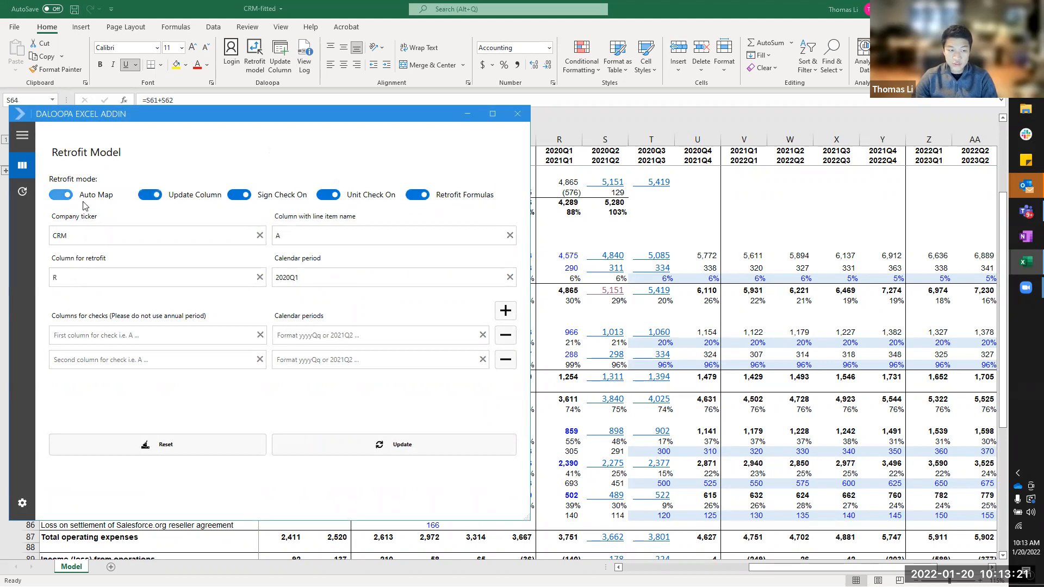
pyautogui.click(517, 116)
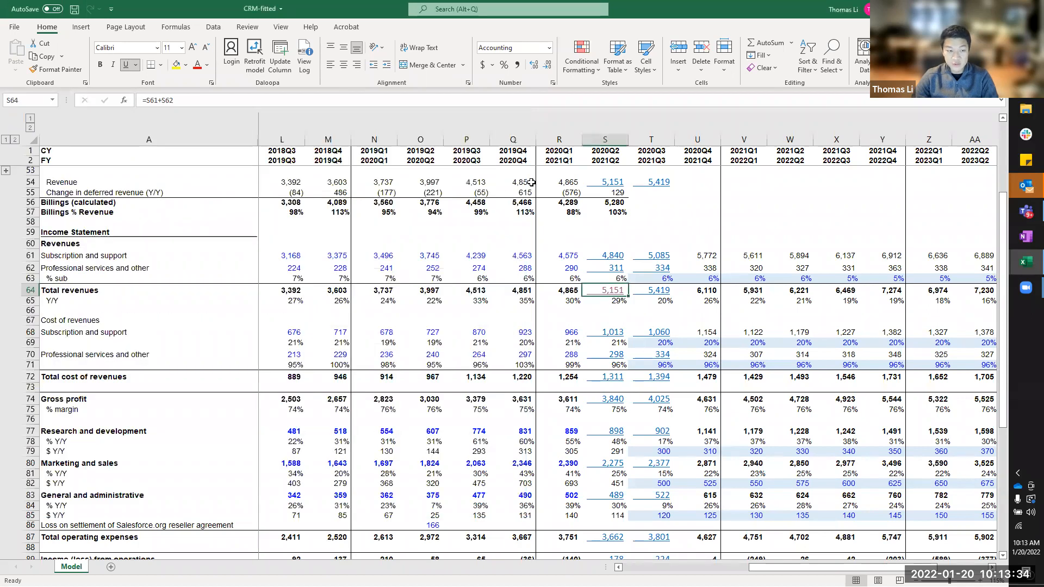
# Step: Open Retrofit Model for R64, switch to Manual Map and Update Column, and close the window without updating
pyautogui.press('Left')
pyautogui.scroll(15, 578, 348)
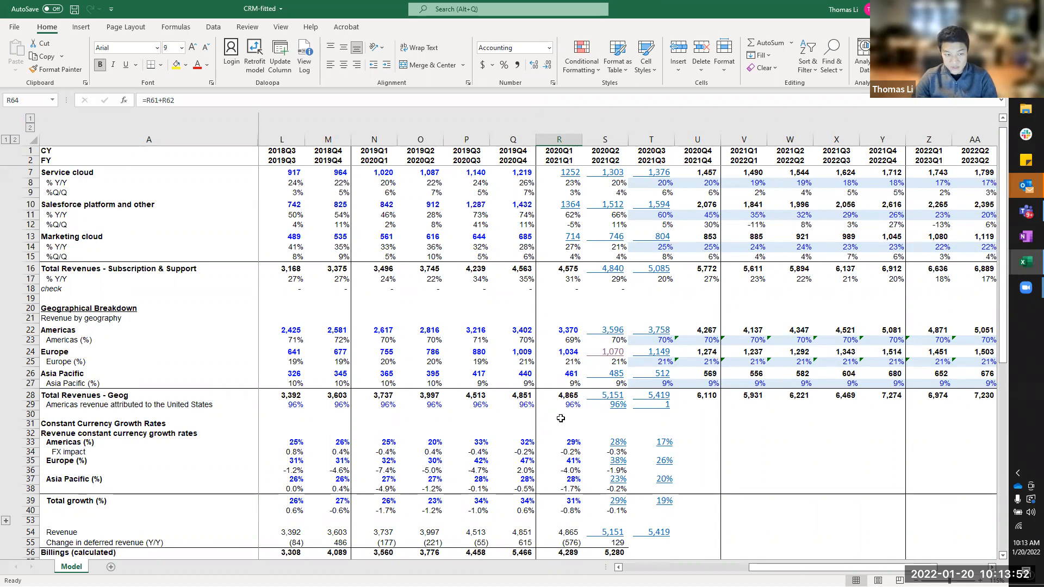
pyautogui.scroll(2, 561, 415)
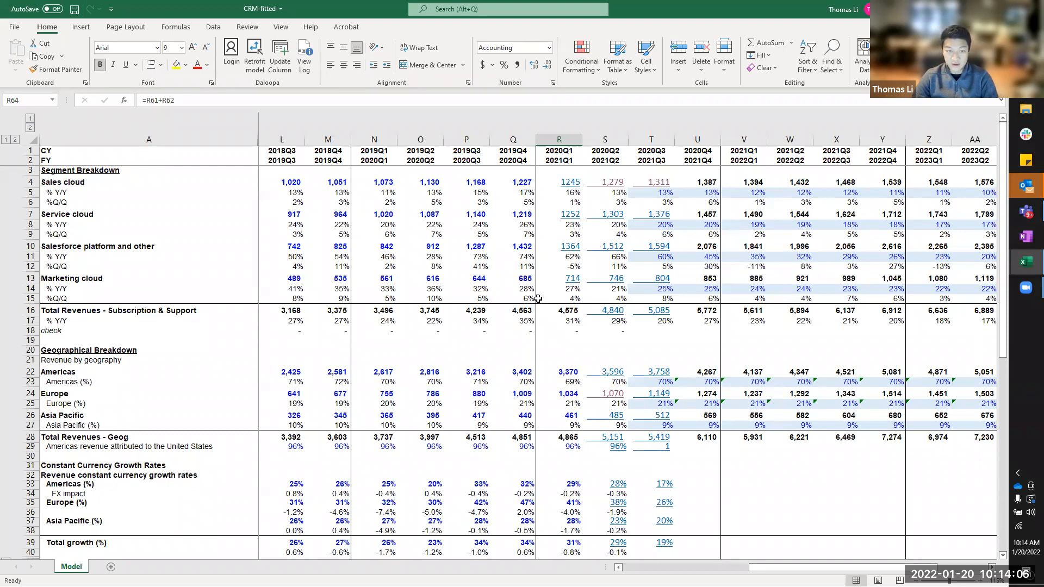
pyautogui.click(255, 64)
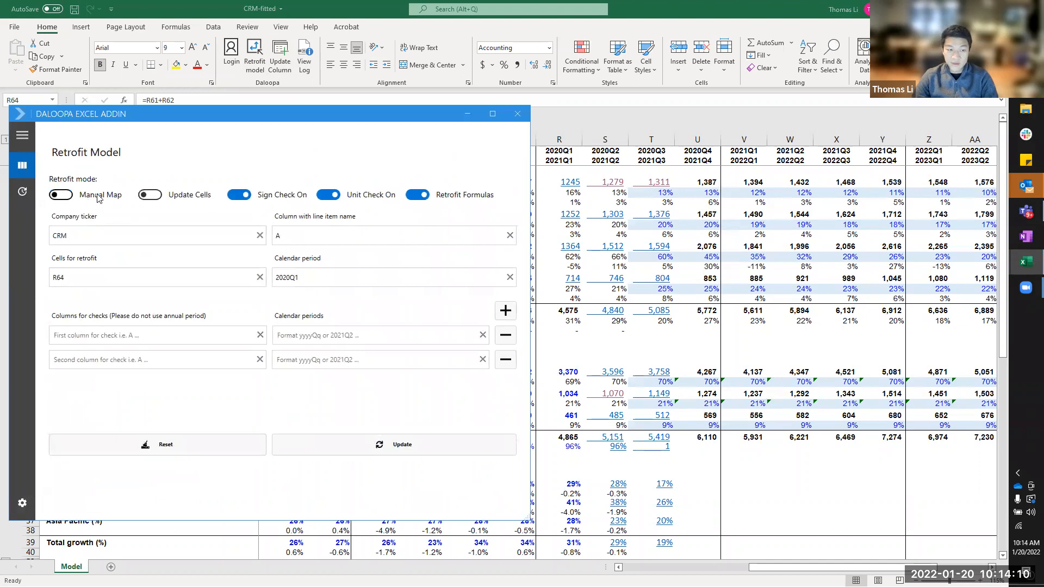
pyautogui.click(152, 195)
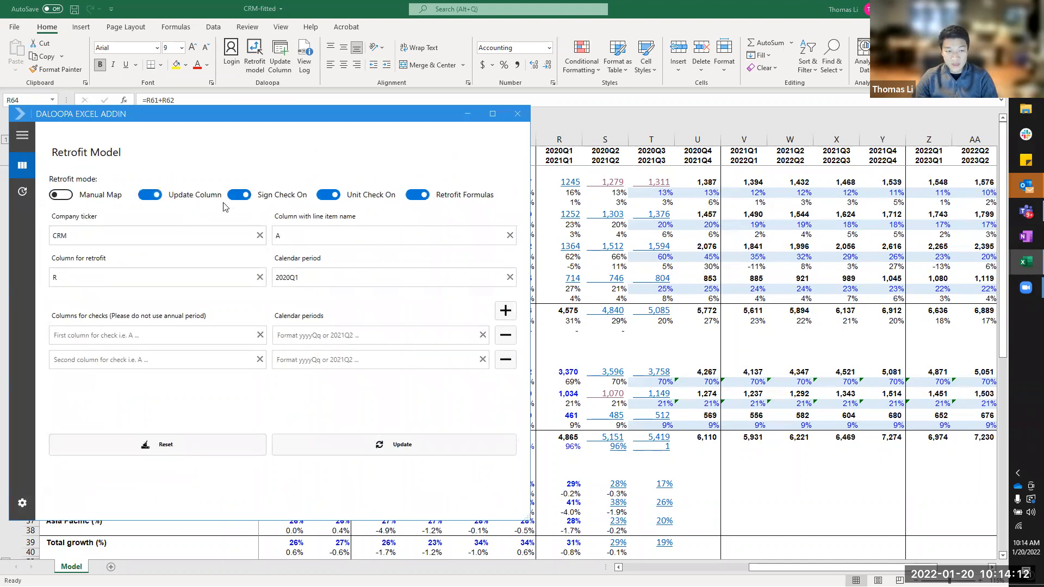
pyautogui.click(320, 194)
pyautogui.click(517, 114)
# Step: Remove the hyperlinks from columns R through T, covering 2020Q1 to 2020Q3
pyautogui.keyDown('shift'); pyautogui.click(664, 141); pyautogui.keyUp('shift')
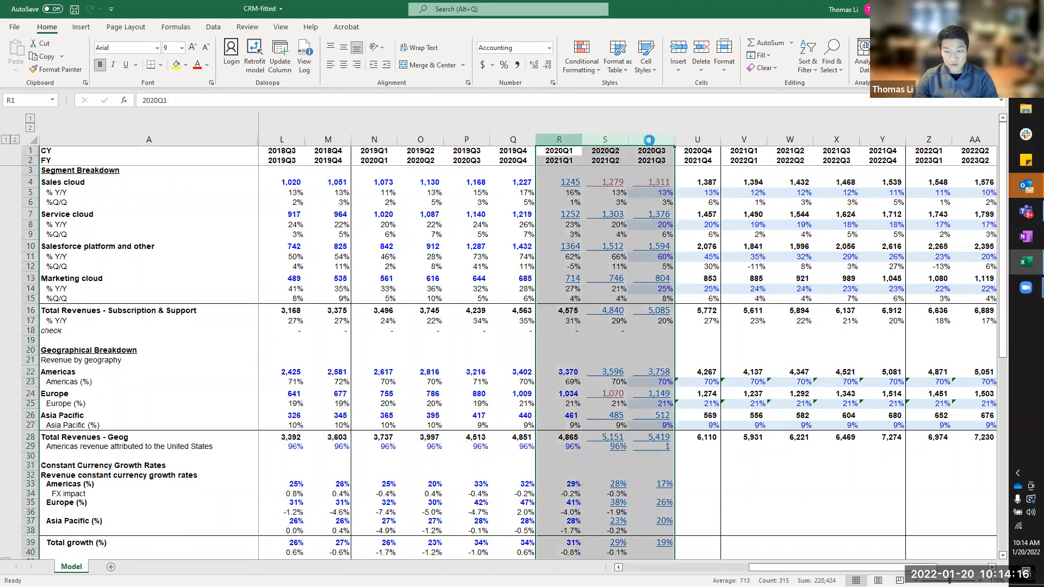
pyautogui.rightClick(652, 140)
pyautogui.click(695, 341)
pyautogui.click(605, 350)
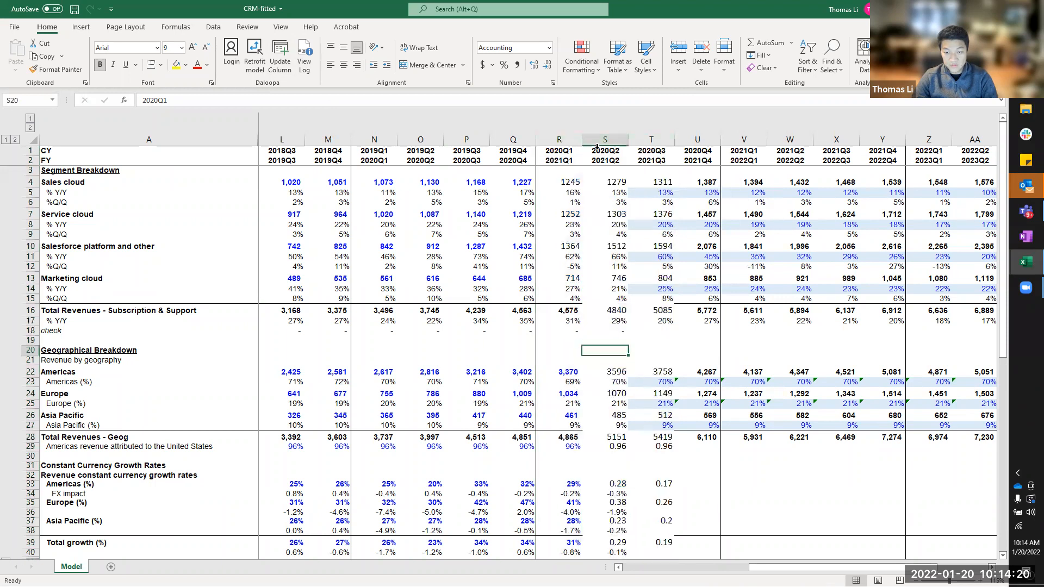
pyautogui.click(605, 135)
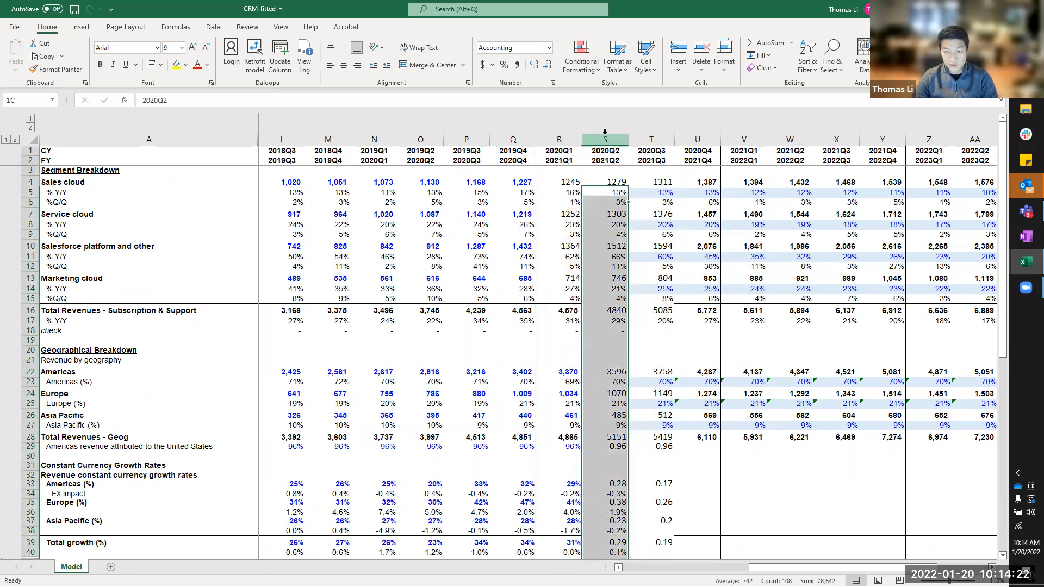
pyautogui.click(530, 347)
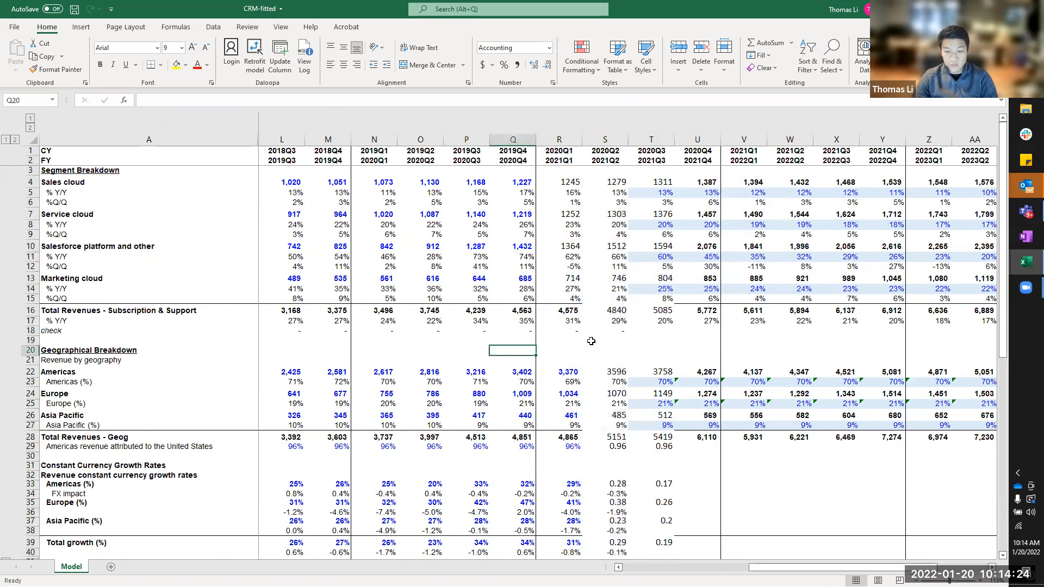
# Step: Set Retrofit Model to Manual Map and Update Column, with column S and calendar period 2020Q2 for the retrofit
pyautogui.click(255, 60)
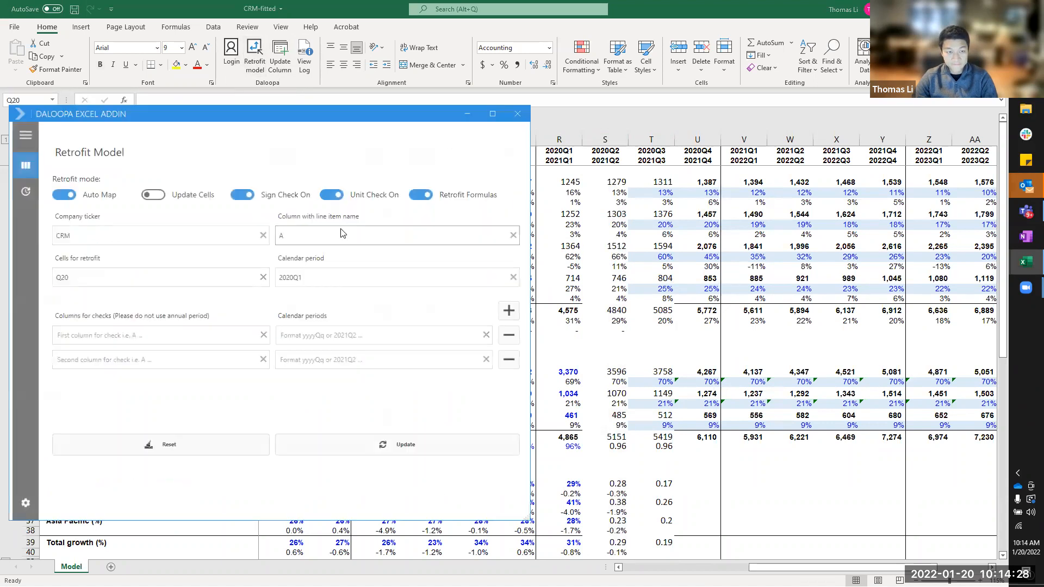
pyautogui.click(61, 195)
pyautogui.click(150, 195)
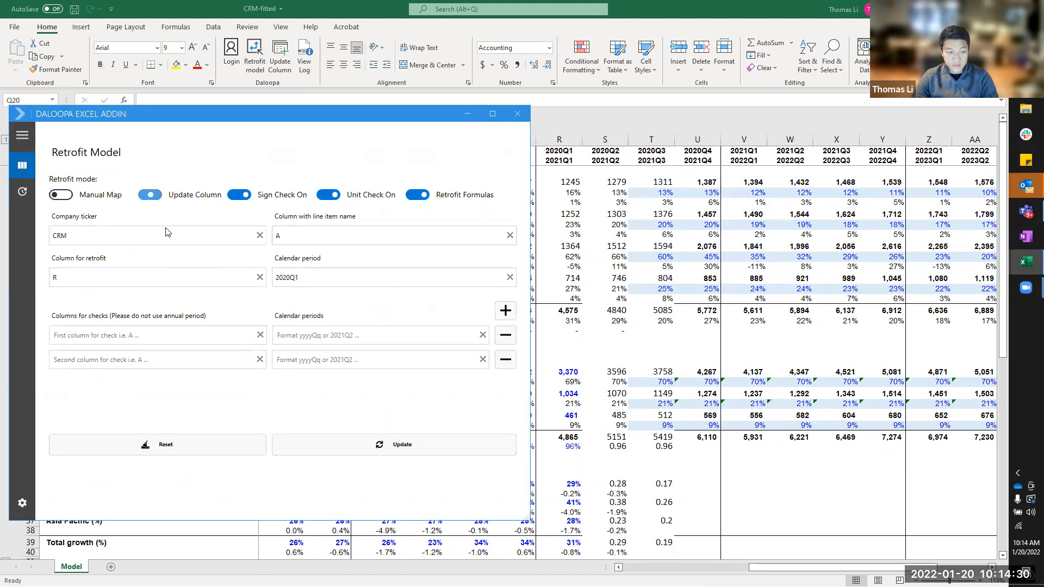
pyautogui.click(174, 276)
pyautogui.write('R')
pyautogui.press('BackSpace')
pyautogui.write('S')
pyautogui.click(345, 279)
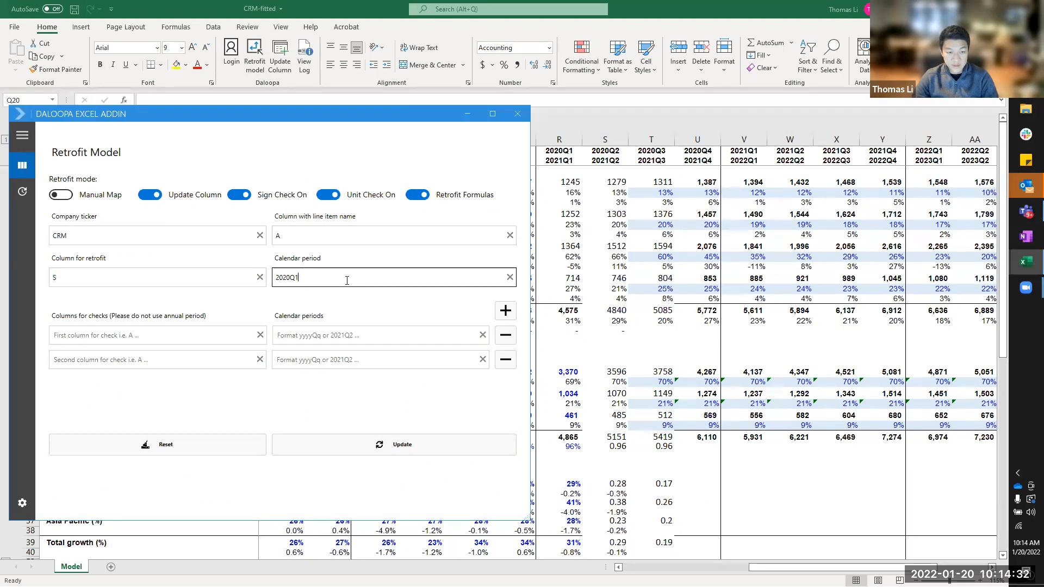
pyautogui.press('BackSpace')
pyautogui.write('2')
# Step: Add column R with calendar period 2020Q1 as the first check column and run the retrofit update
pyautogui.press('Tab')
pyautogui.write('R')
pyautogui.click(347, 339)
pyautogui.write('2020Q1')
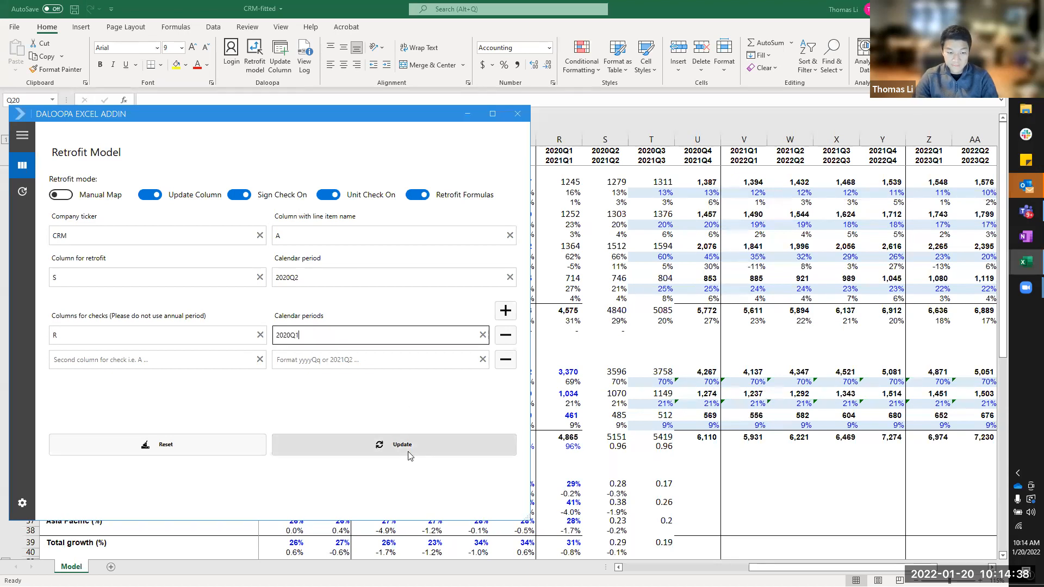
pyautogui.click(372, 453)
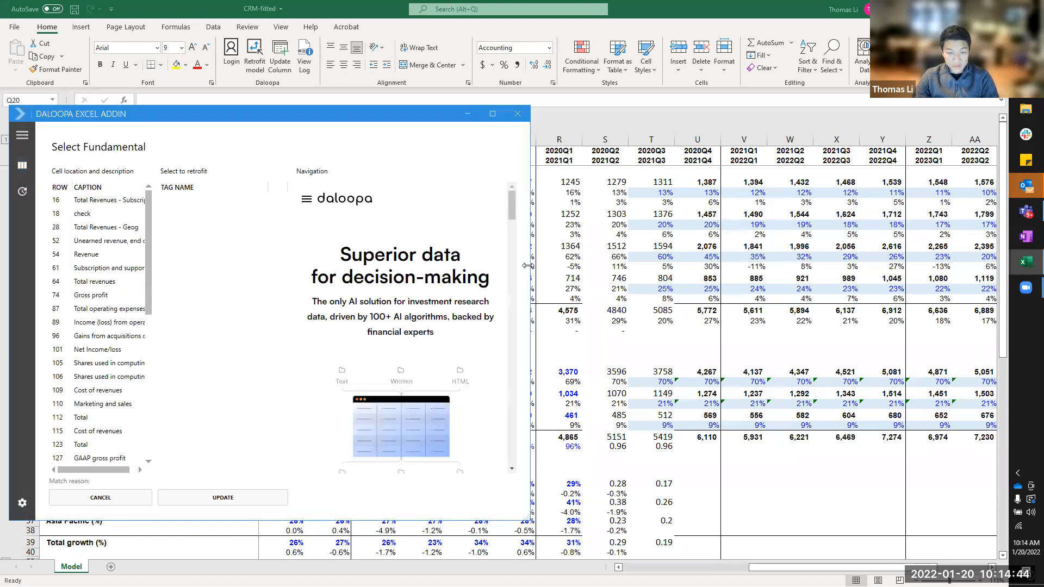
# Step: Widen the add-in window and review the suggested match for row 16 and the list of rows awaiting mapping
pyautogui.moveTo(527, 265); pyautogui.dragTo(1007, 266)
pyautogui.click(132, 202)
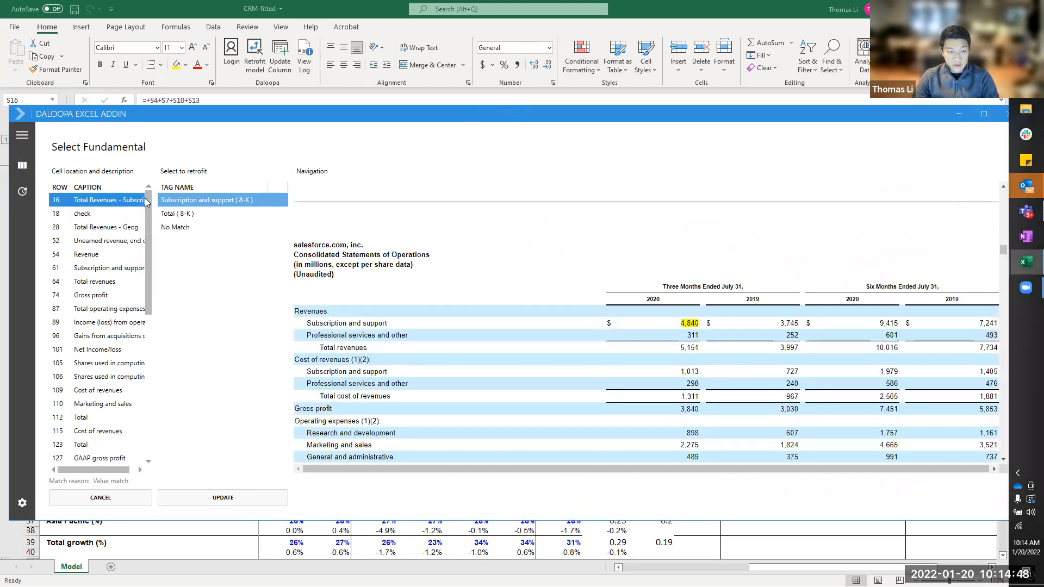
pyautogui.scroll(-5, 149, 202)
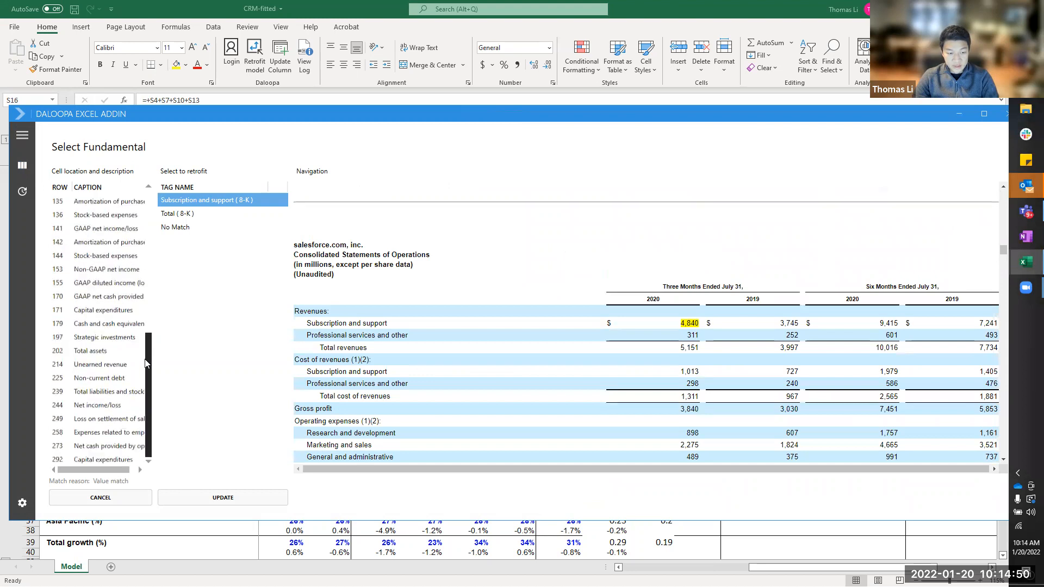
pyautogui.scroll(5, 151, 277)
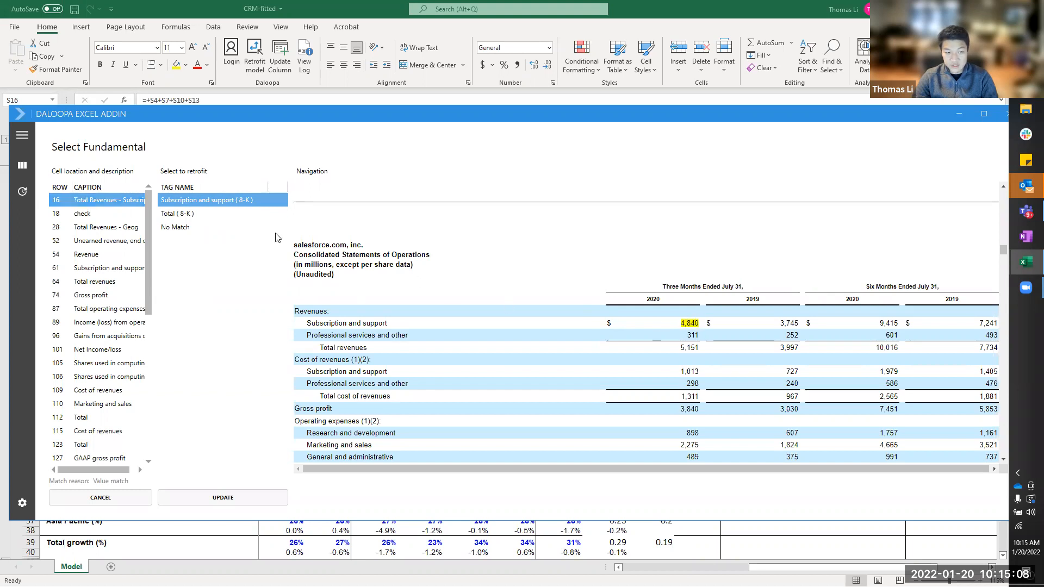
# Step: Match row 16, Total Revenues - Subscription & Support, to the Total (8-K) tag, checking the highlighted source figure in the filing
pyautogui.click(234, 215)
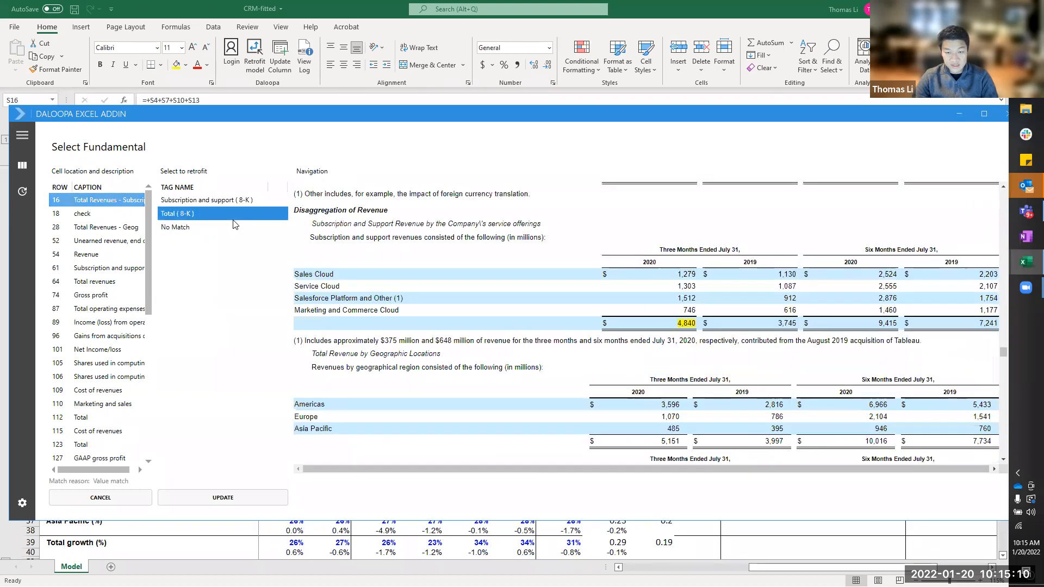
pyautogui.doubleClick(679, 324)
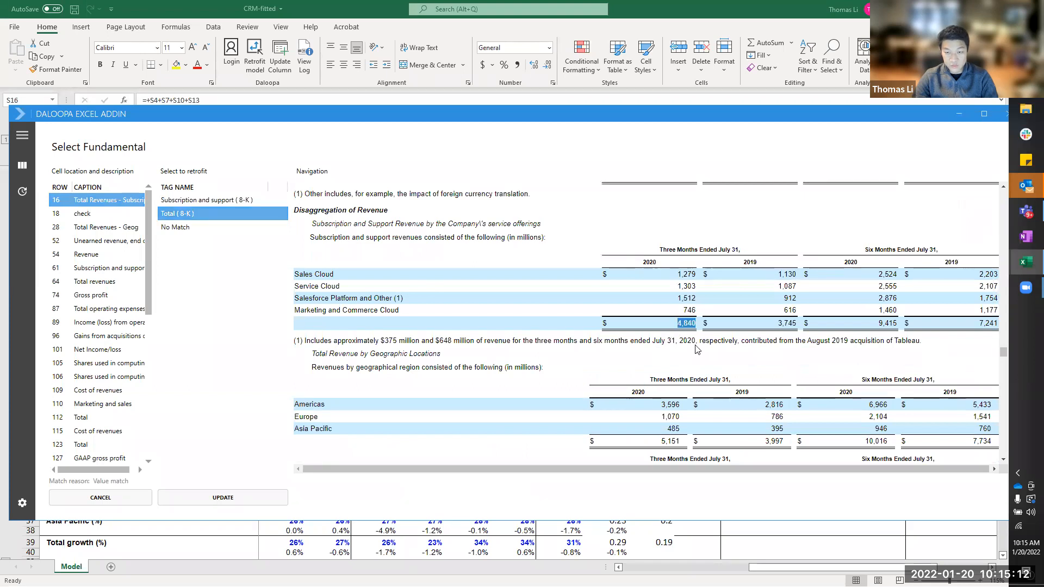
pyautogui.click(696, 345)
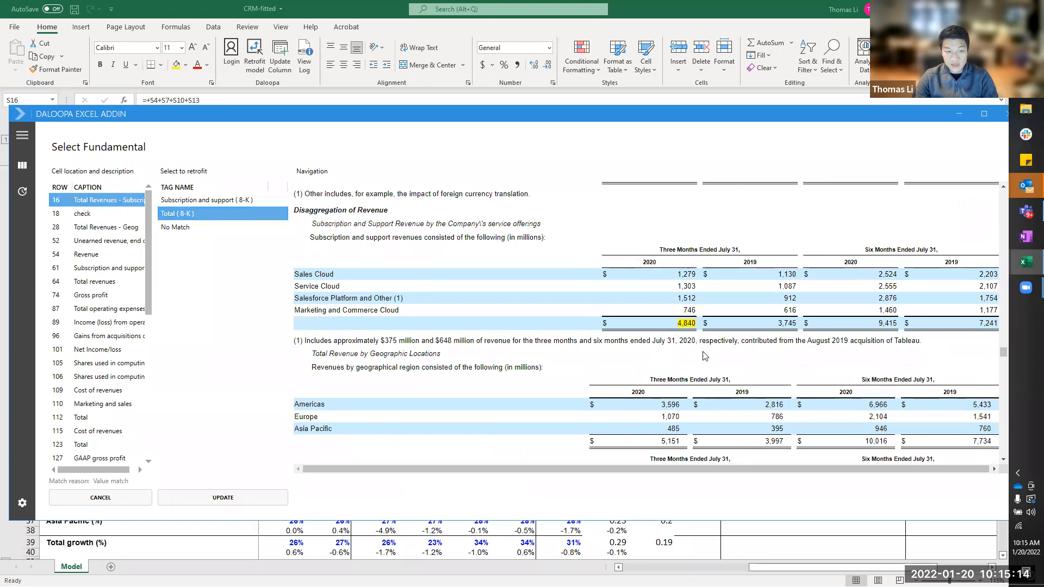
pyautogui.click(222, 213)
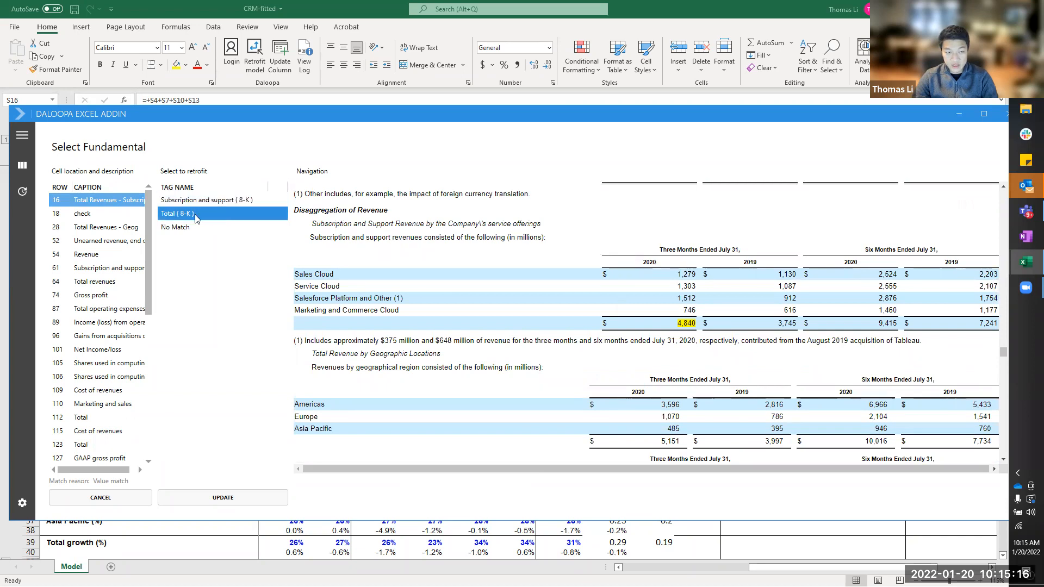
# Step: Match row 28, Total Revenues - Geog, and row 54, Revenue, to their Total (8-K) tags
pyautogui.click(117, 227)
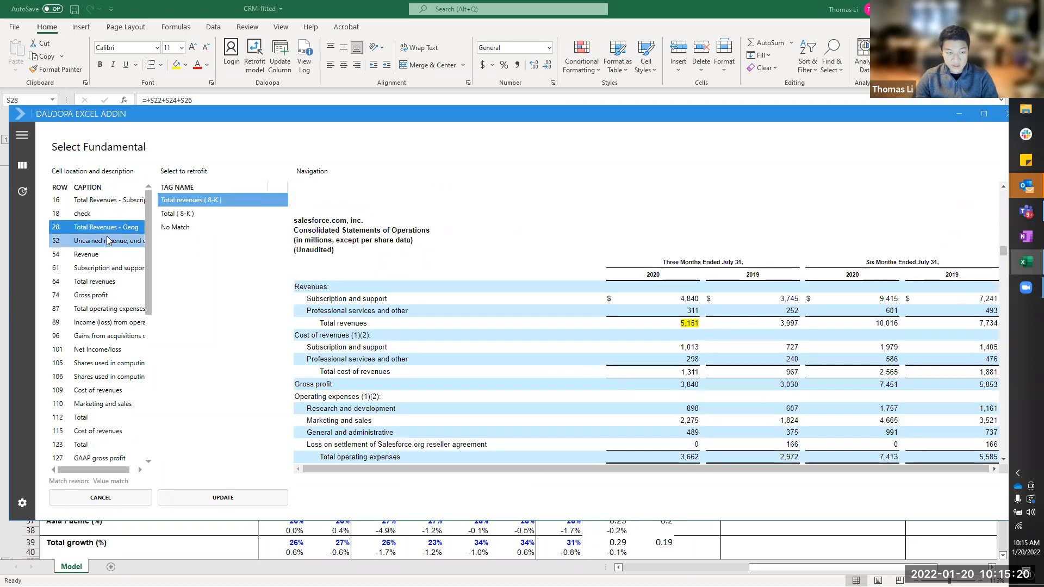
pyautogui.click(201, 212)
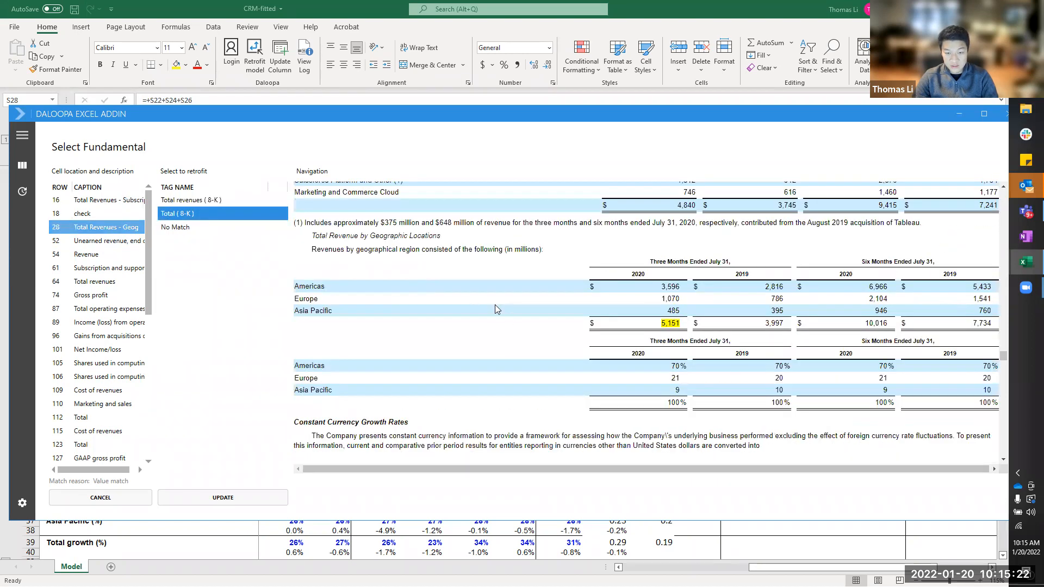
pyautogui.click(669, 325)
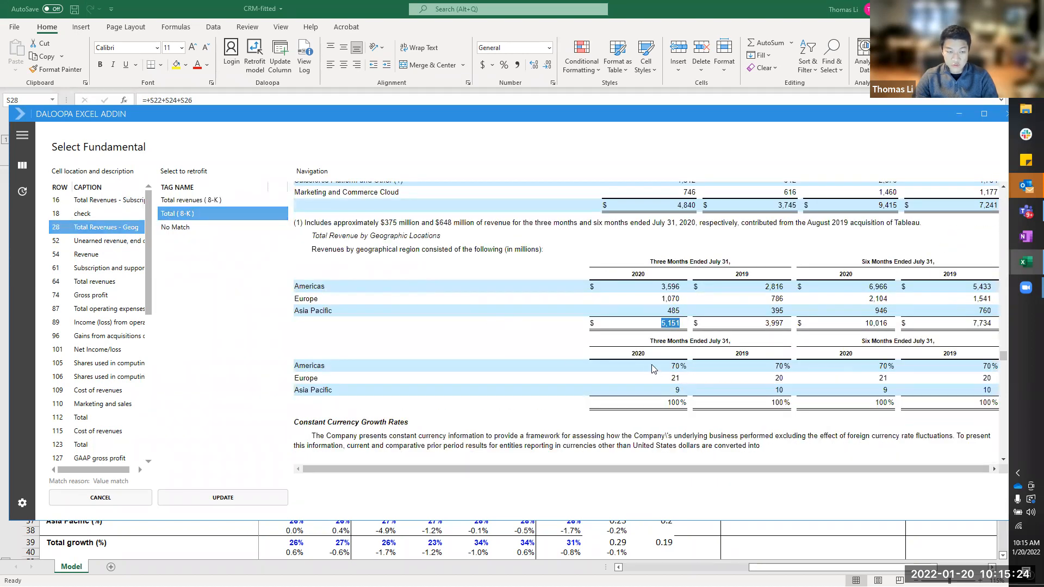
pyautogui.click(80, 253)
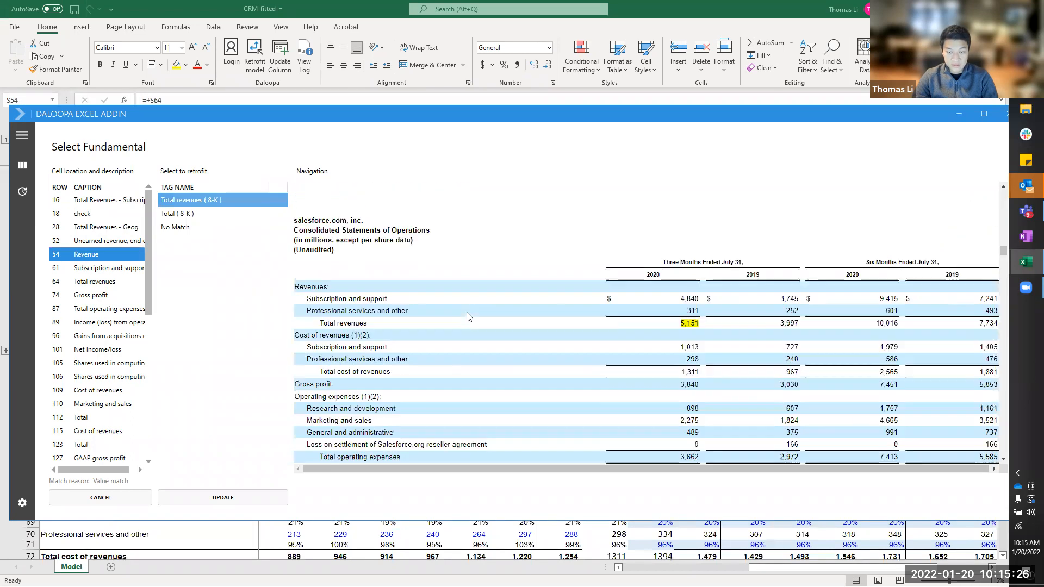
pyautogui.click(244, 216)
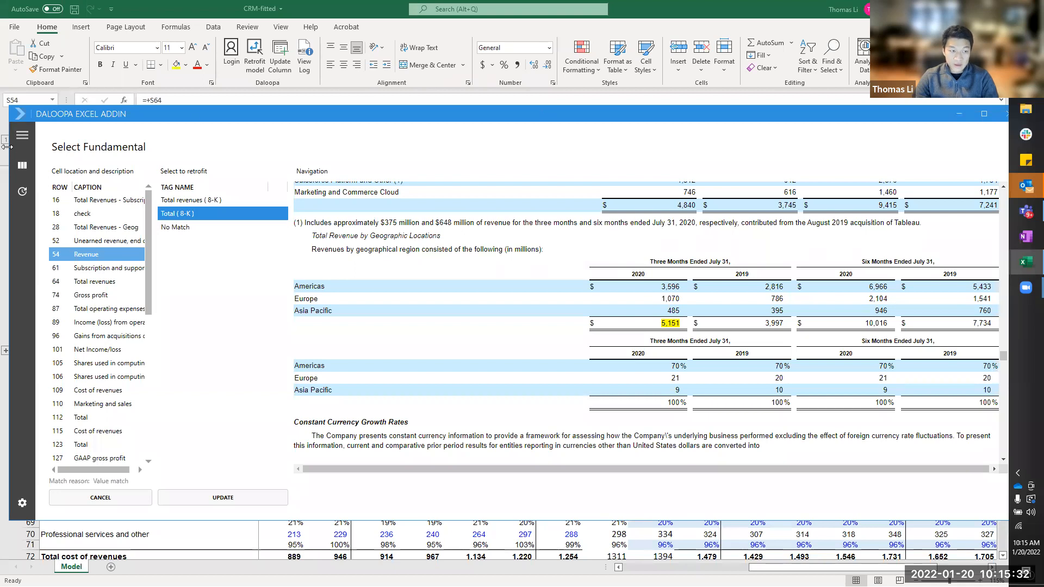
# Step: Run the retrofit update with the matched line items, confirm it, and close the add-in window
pyautogui.moveTo(433, 120); pyautogui.dragTo(470, 124)
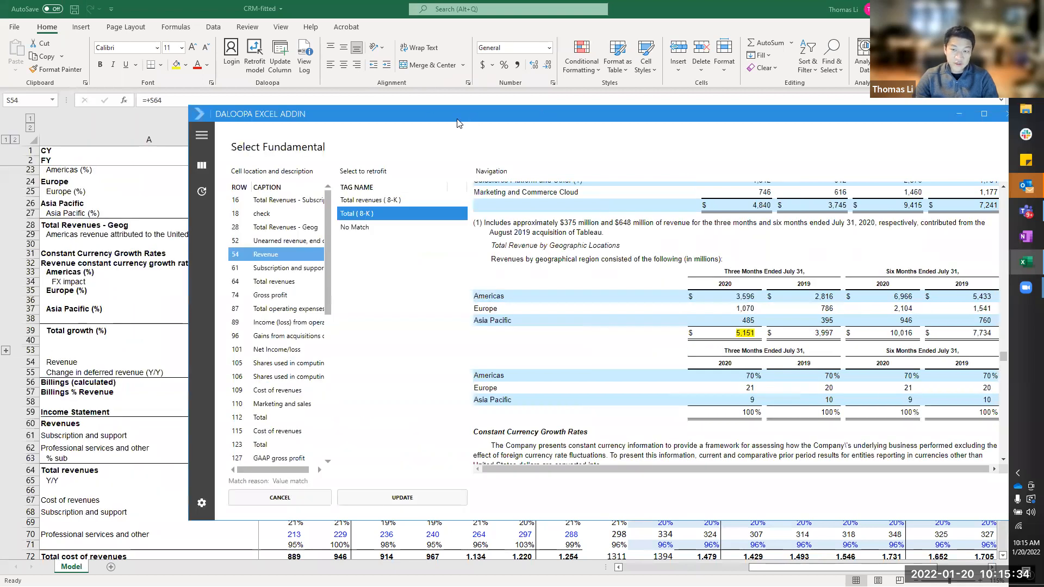
pyautogui.moveTo(388, 110); pyautogui.dragTo(307, 101)
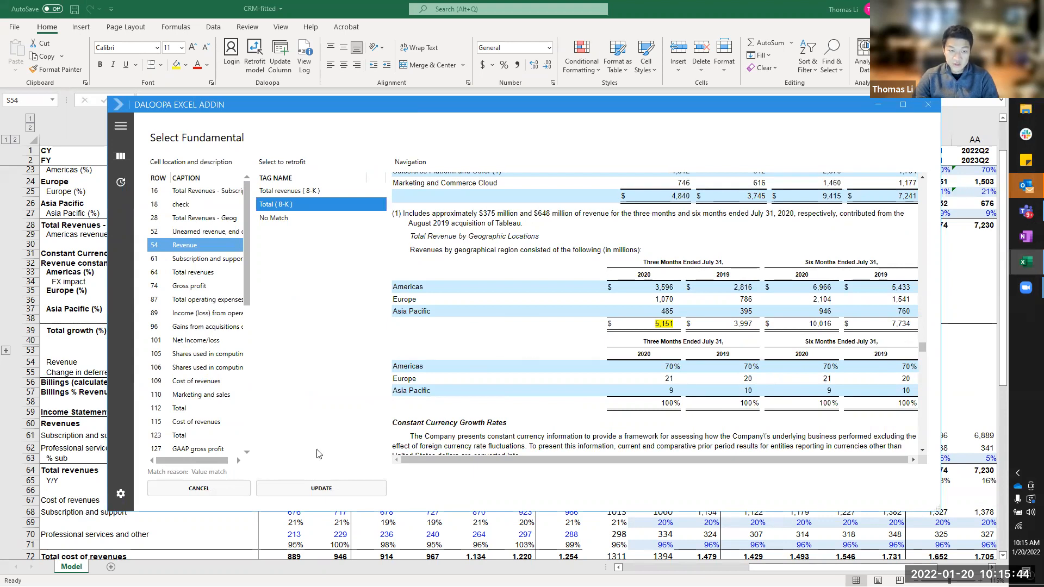
pyautogui.click(353, 488)
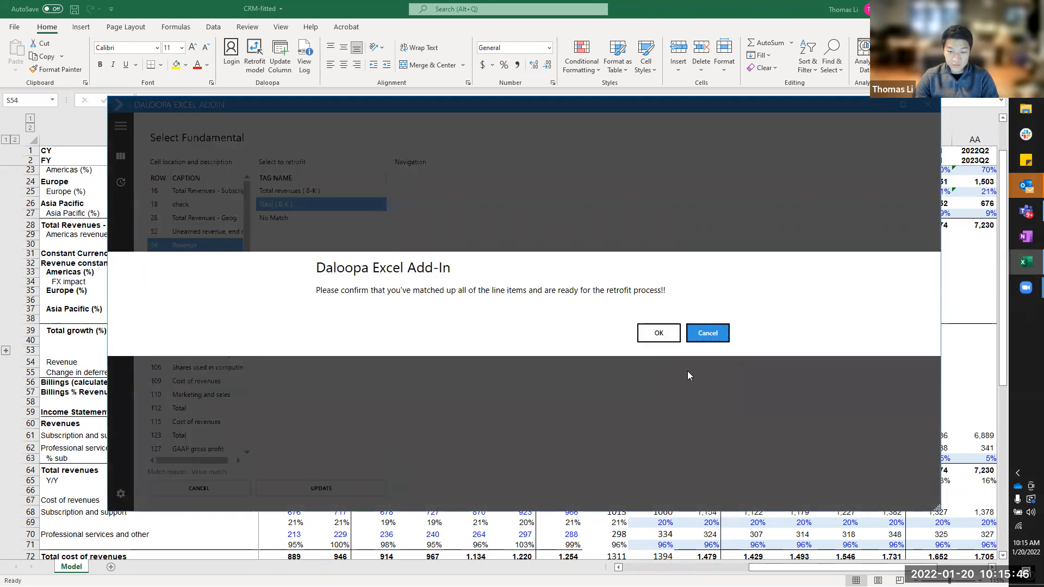
pyautogui.click(665, 340)
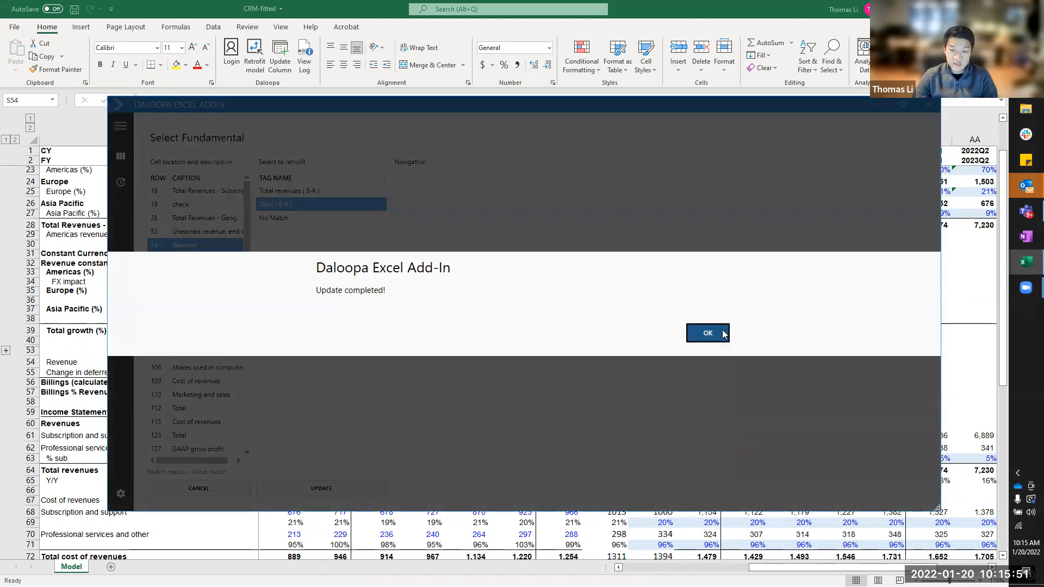
pyautogui.click(707, 332)
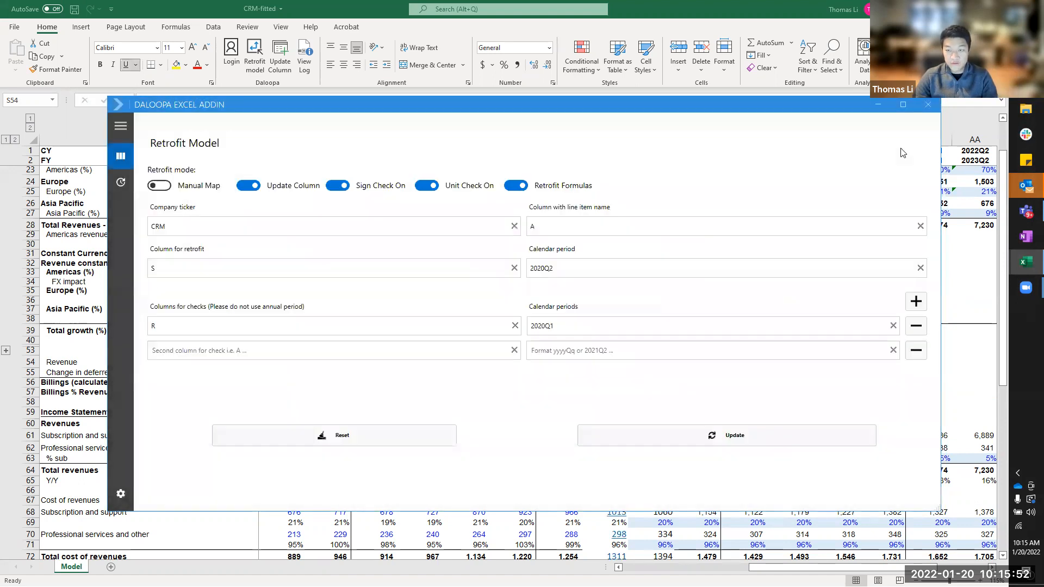
pyautogui.click(927, 104)
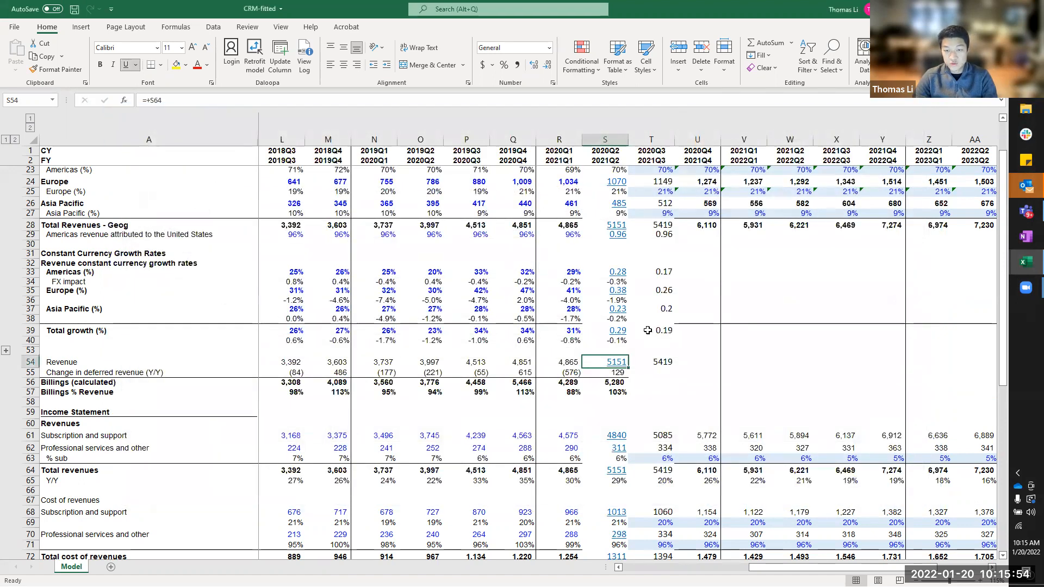
# Step: Open the source link of the 2020Q2 Sales cloud figure in S4, check it in the filing, and return to the model
pyautogui.scroll(7, 628, 193)
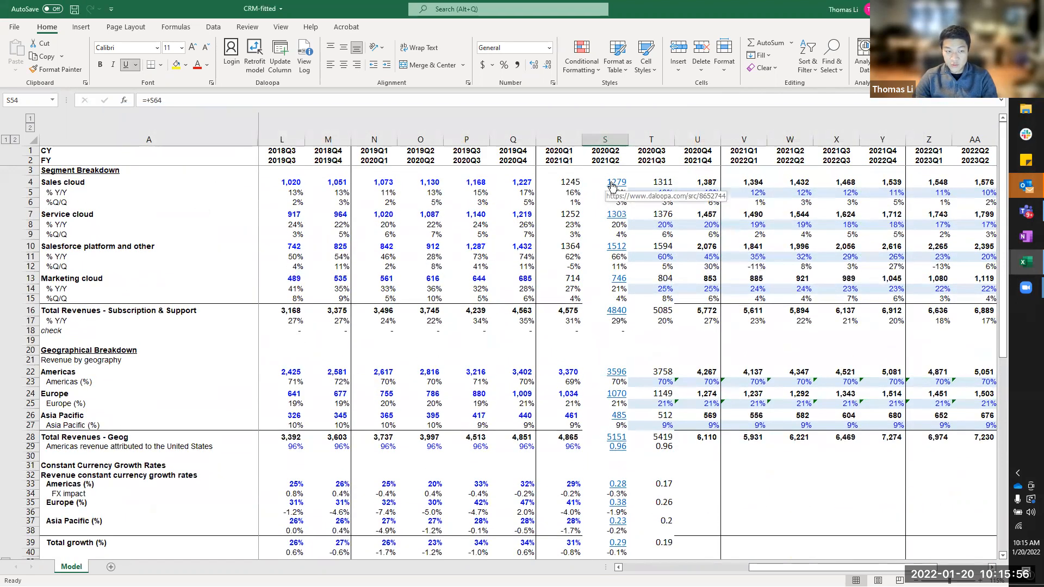
pyautogui.click(611, 185)
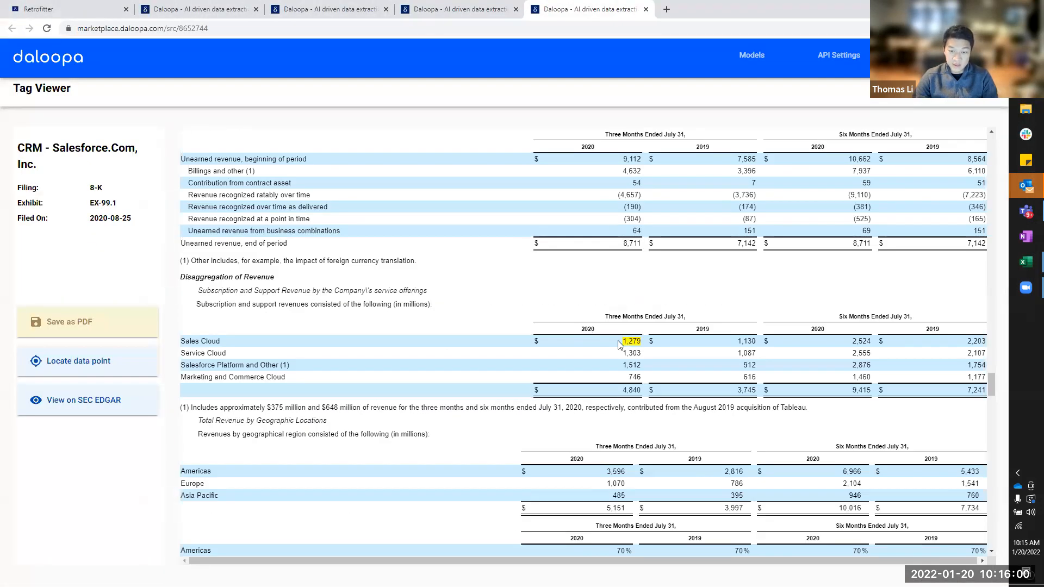
pyautogui.doubleClick(637, 340)
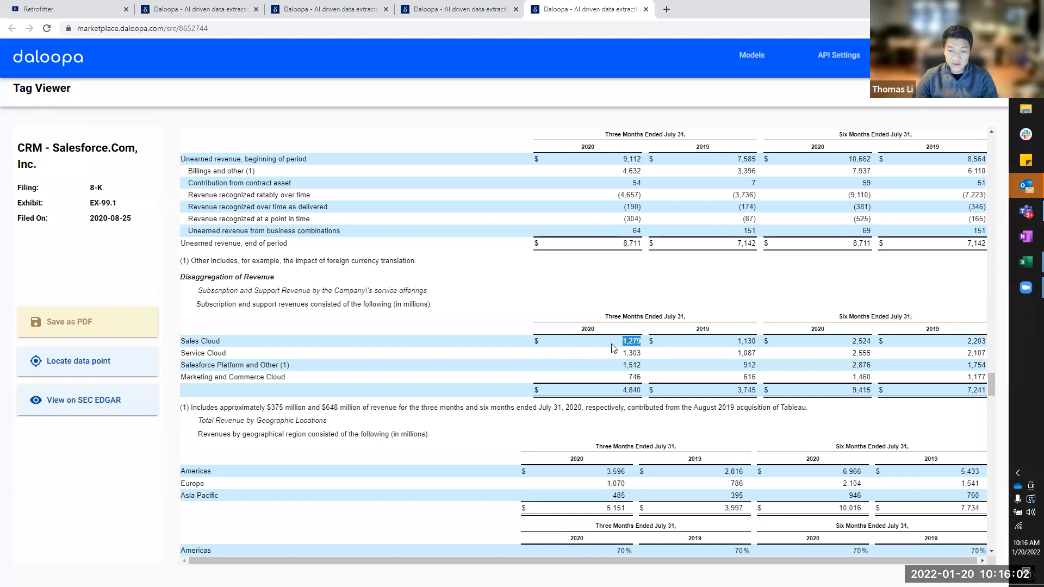
pyautogui.hotkey('alt', 'Tab')
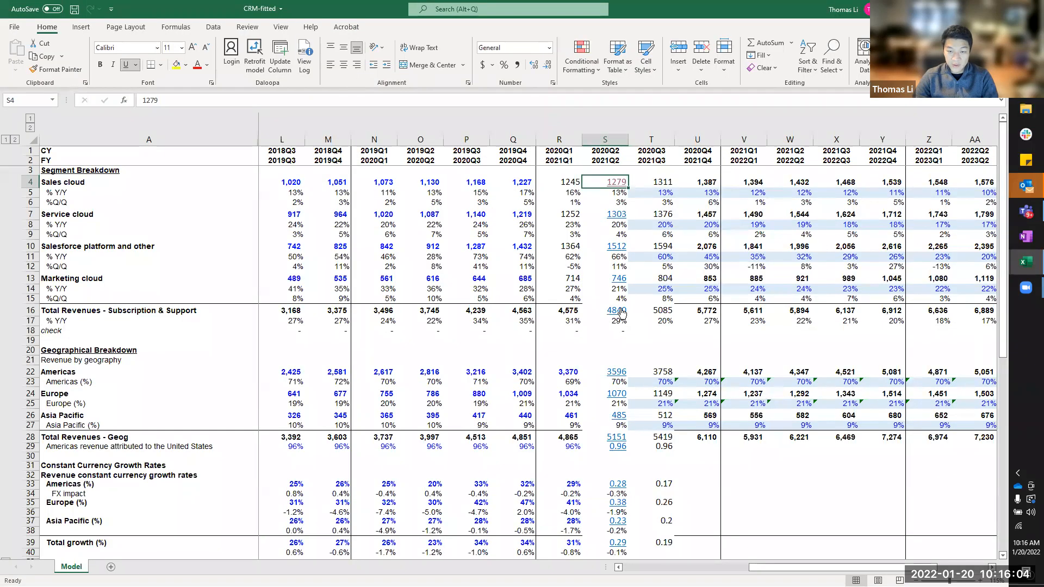
# Step: Open the source link of the 2020Q2 subscription and support total in S16, inspect it in the filing, and return to the model
pyautogui.click(619, 310)
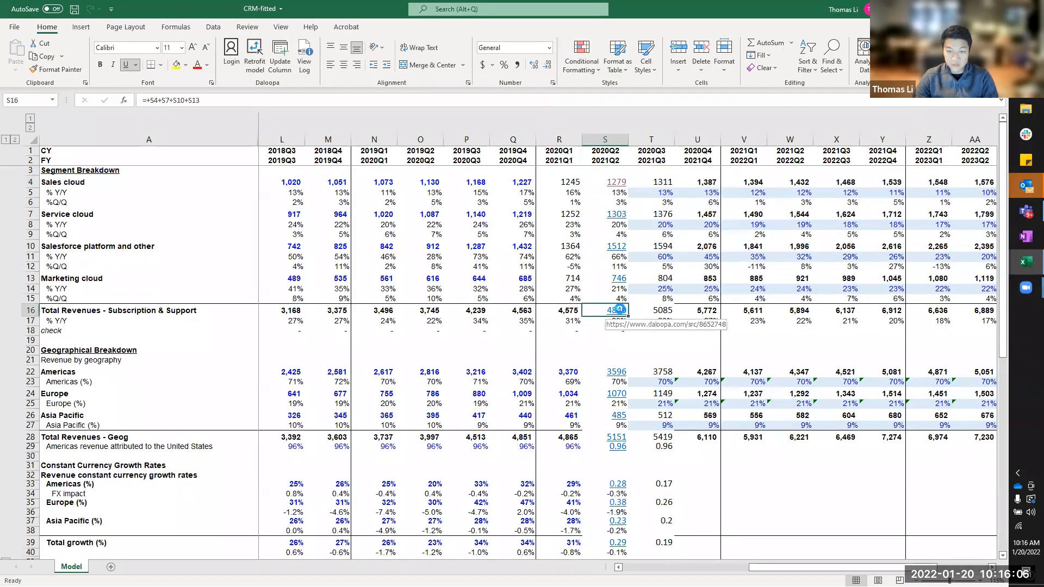
pyautogui.click(620, 310)
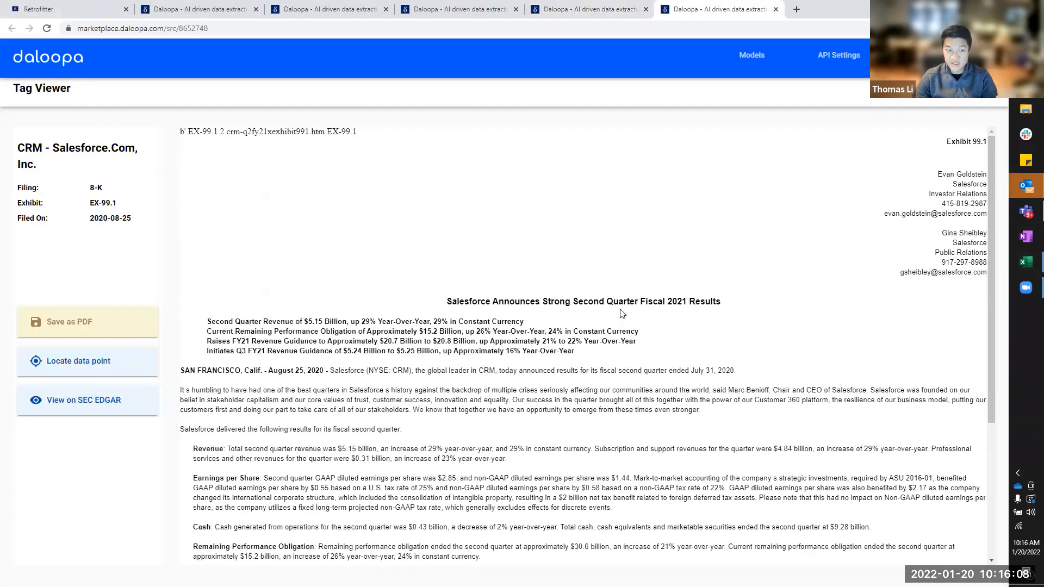
pyautogui.moveTo(623, 341); pyautogui.dragTo(640, 345)
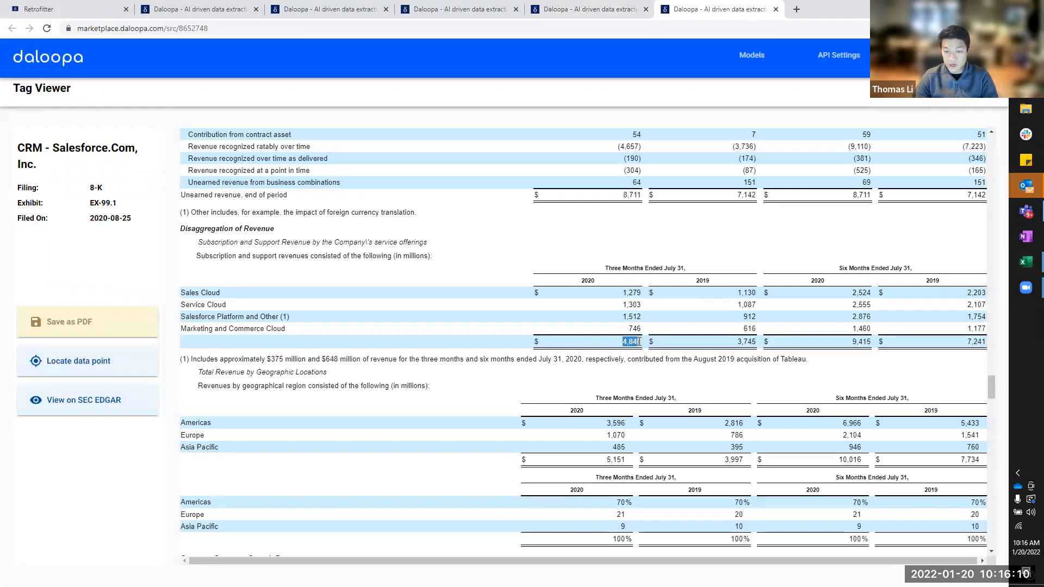
pyautogui.click(623, 339)
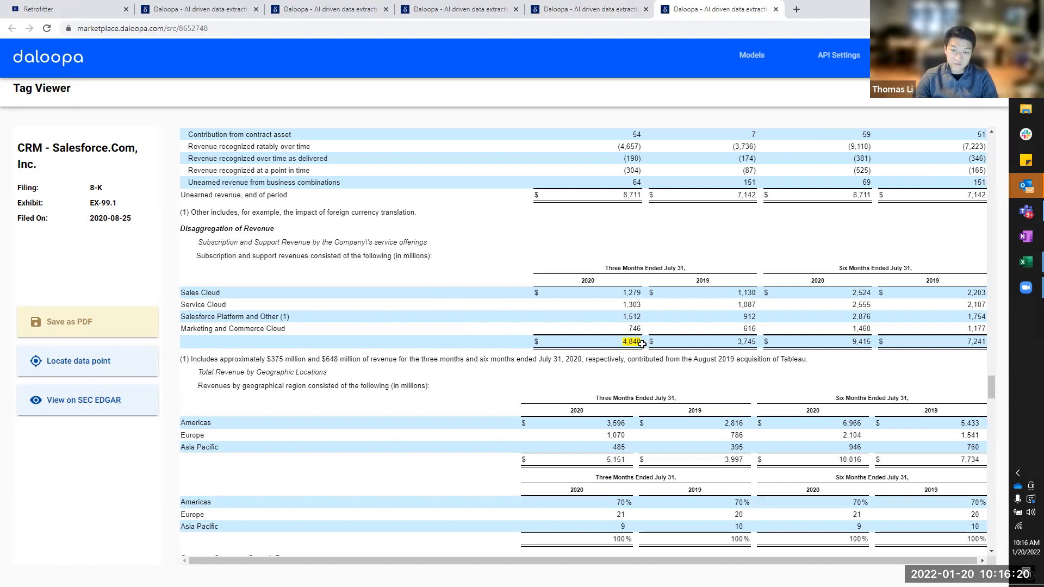
pyautogui.hotkey('alt', 'Tab')
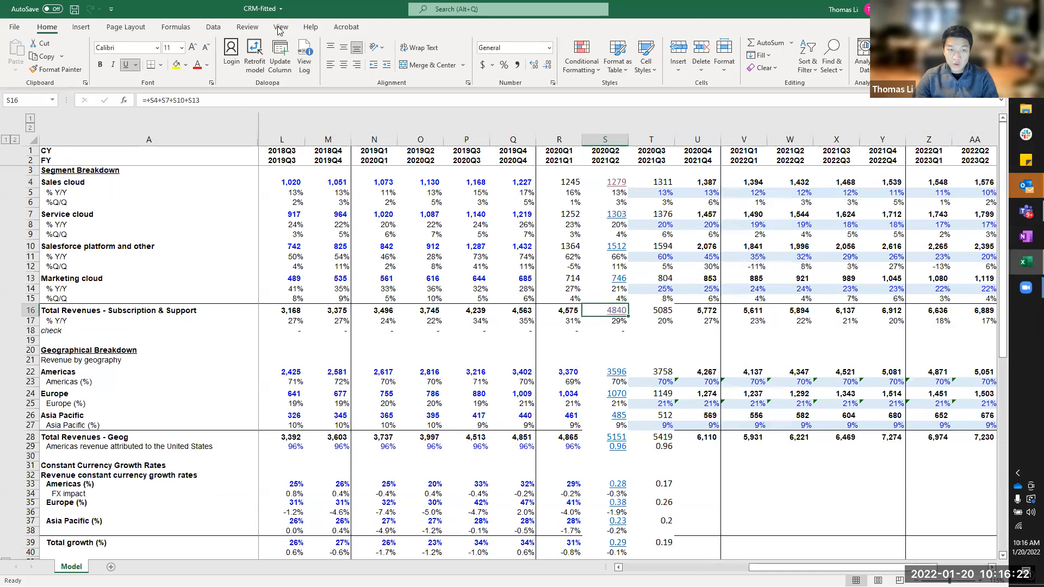
# Step: Run Update Column for column T with calendar quarter 2020Q3 and close the add-in window
pyautogui.click(281, 54)
pyautogui.click(655, 267)
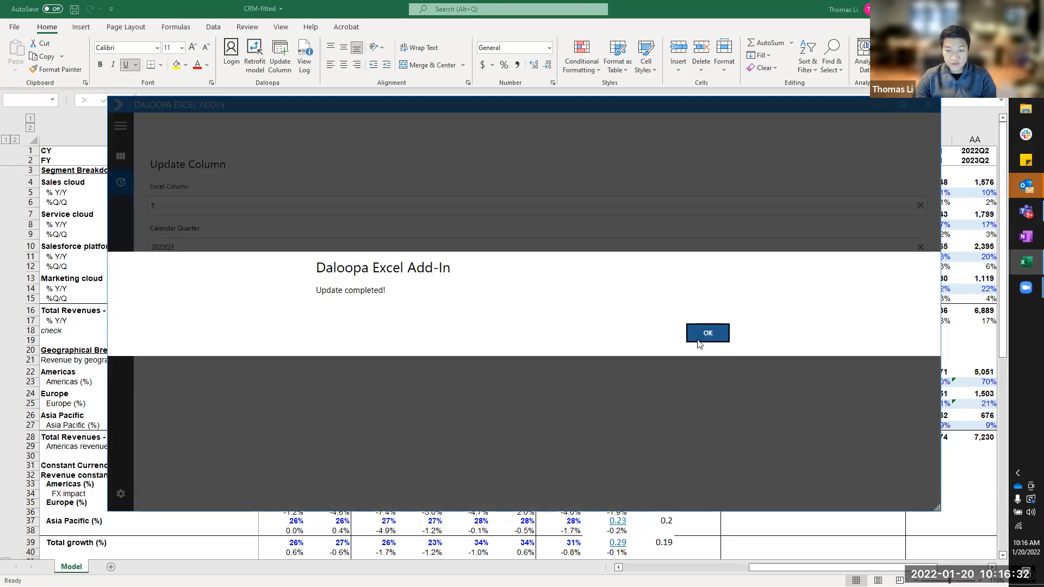
pyautogui.click(706, 333)
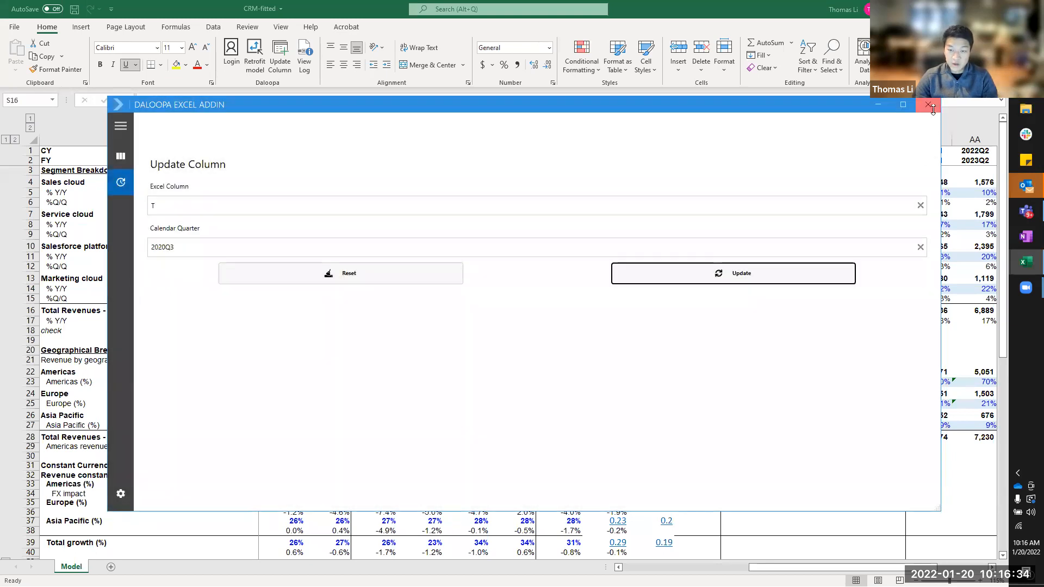
pyautogui.click(928, 105)
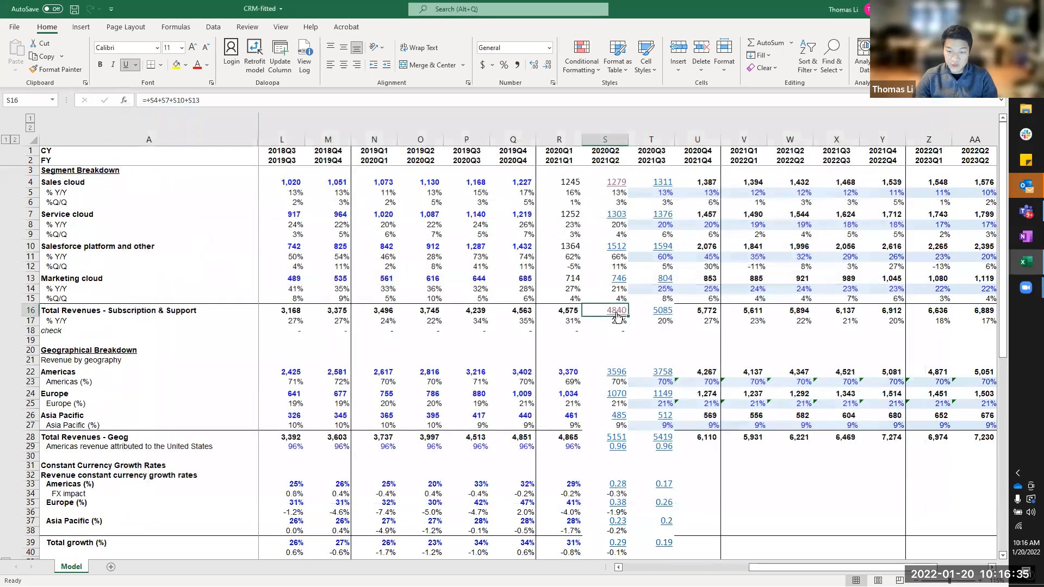
# Step: Open the source link of the 2020Q3 subscription and support total in T16, check it in the filing, and return to the model
pyautogui.click(660, 311)
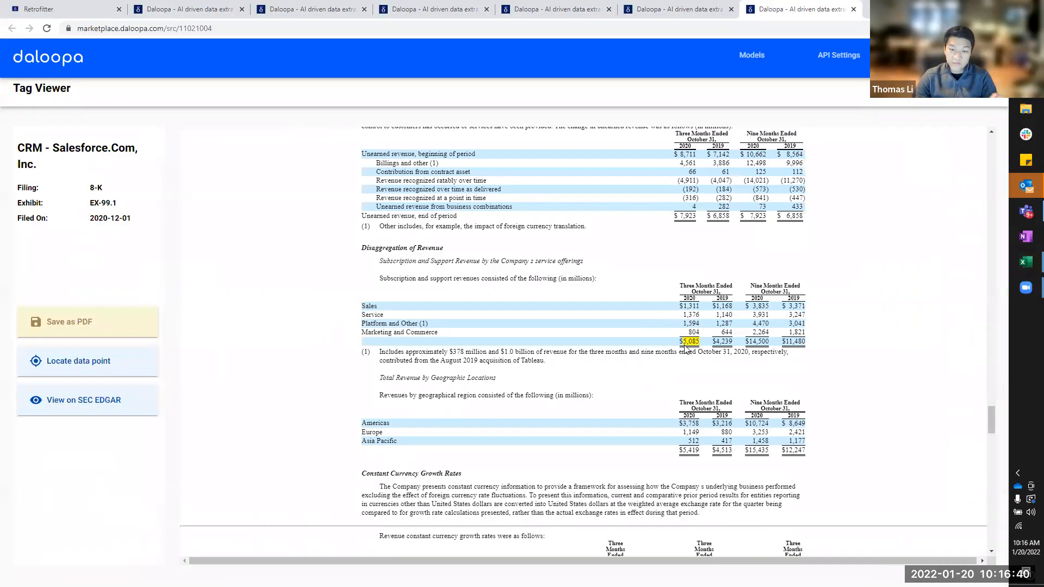
pyautogui.doubleClick(684, 342)
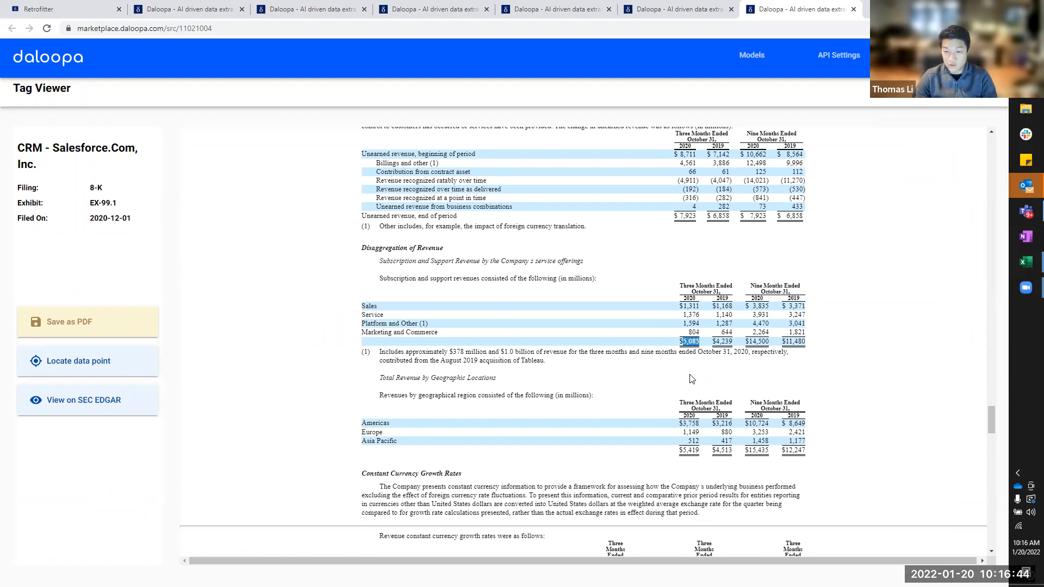
pyautogui.hotkey('alt', 'Tab')
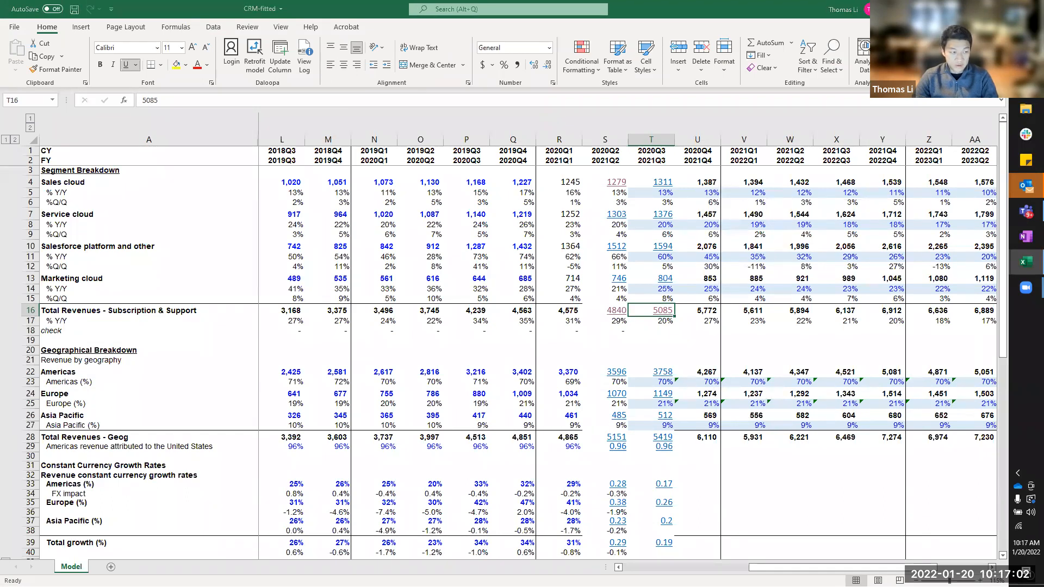
# Step: Switch to the Semis Comp Sheet workbook and look over the company sections, from ADI down to MU, with their inventory charts
pyautogui.hotkey('alt', 'Tab')
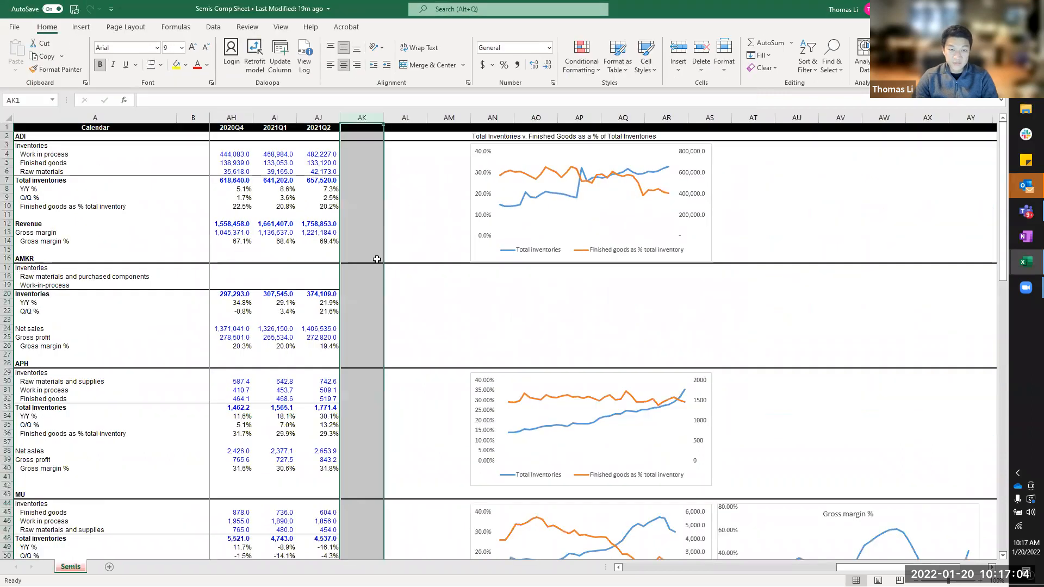
pyautogui.click(376, 259)
pyautogui.scroll(3, 410, 306)
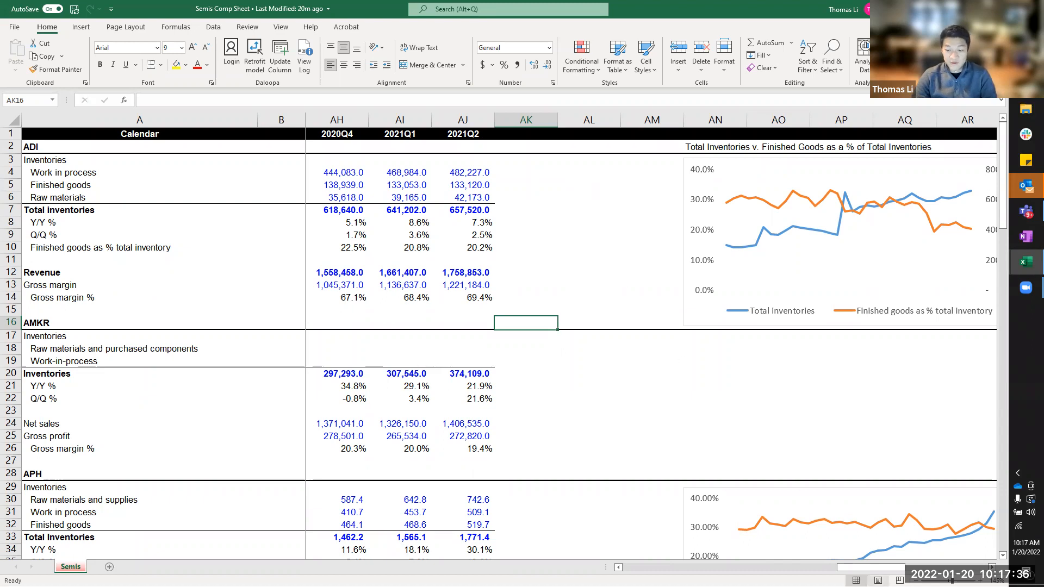
pyautogui.moveTo(889, 568); pyautogui.dragTo(894, 569)
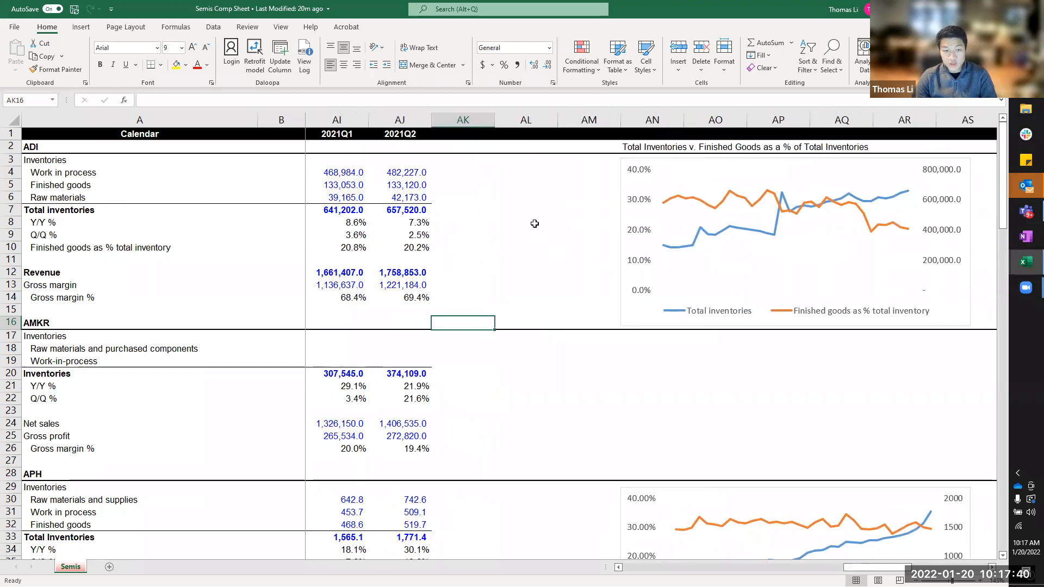
pyautogui.scroll(-1, 750, 277)
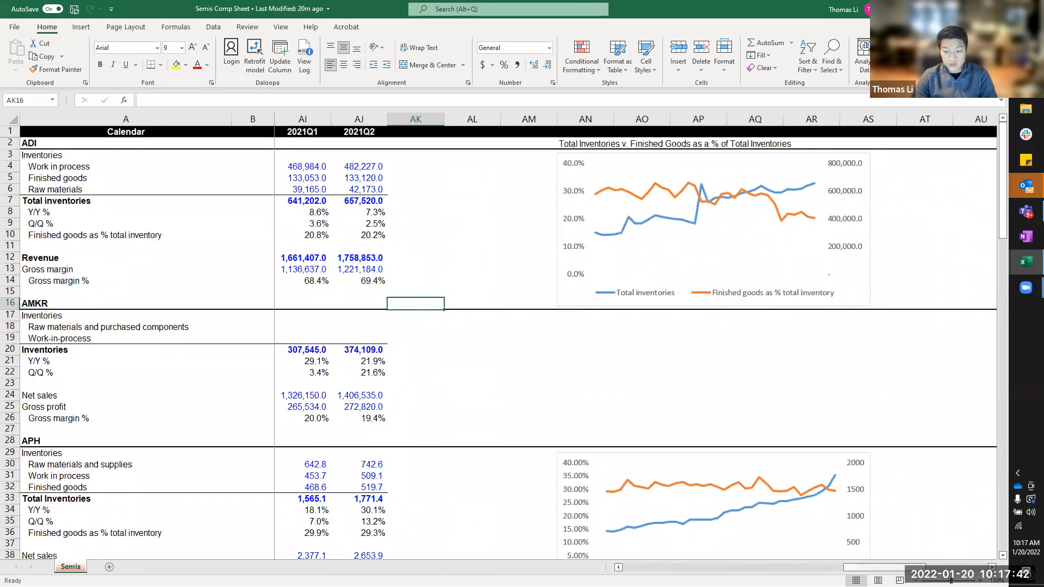
pyautogui.scroll(-4, 686, 301)
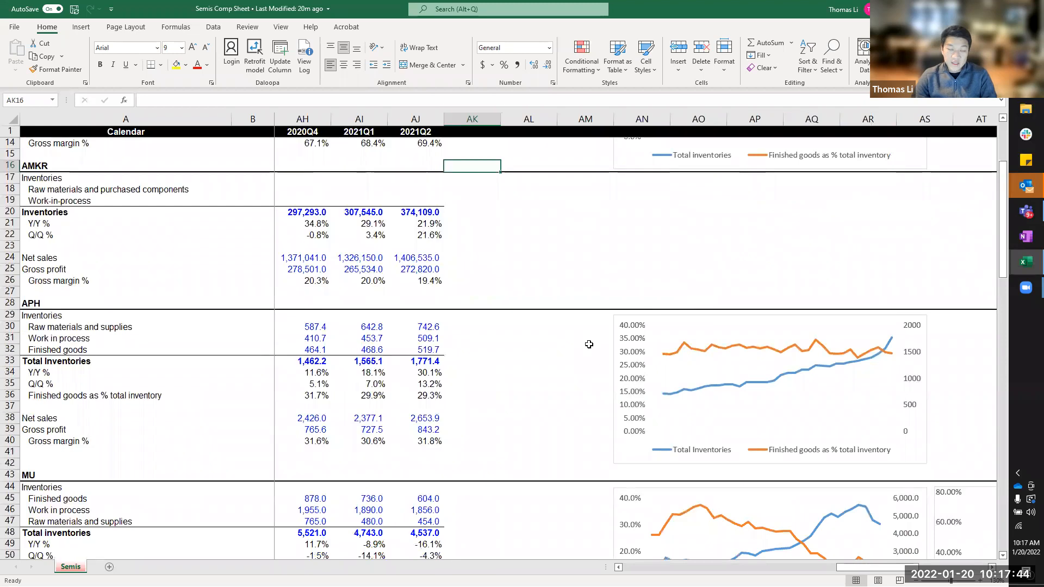
# Step: Look over the MXIM, ON and QRVO sections of the semis comp sheet and return to the ADI section
pyautogui.scroll(-5, 586, 357)
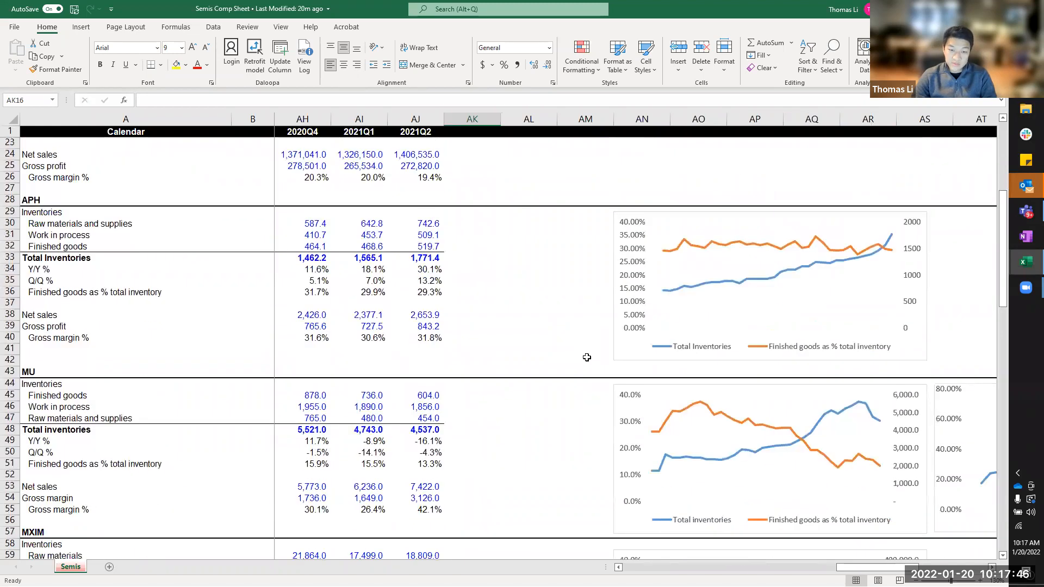
pyautogui.scroll(-2, 586, 357)
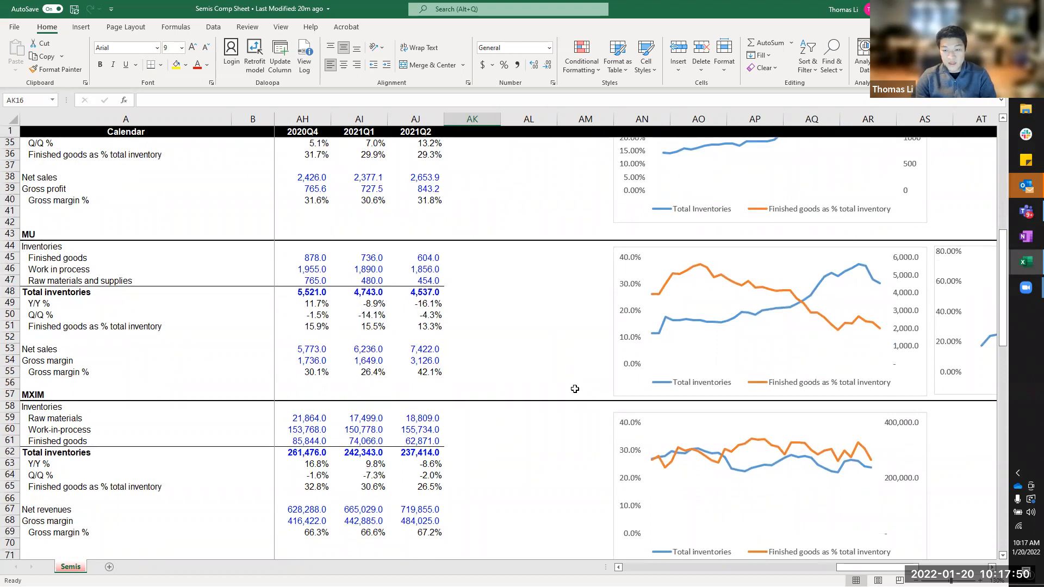
pyautogui.scroll(-2, 576, 386)
pyautogui.scroll(-4, 574, 386)
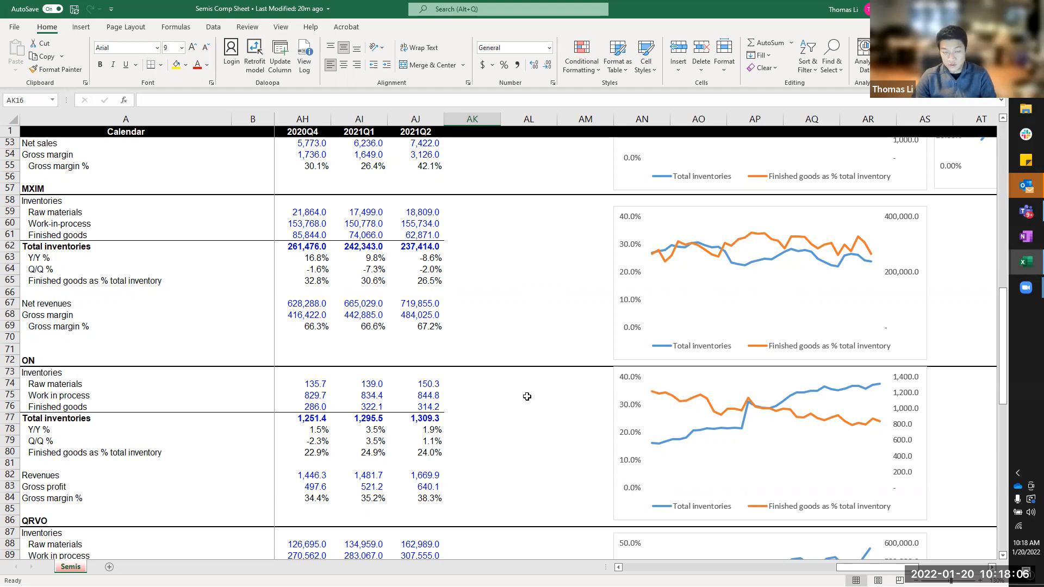
pyautogui.scroll(17, 525, 394)
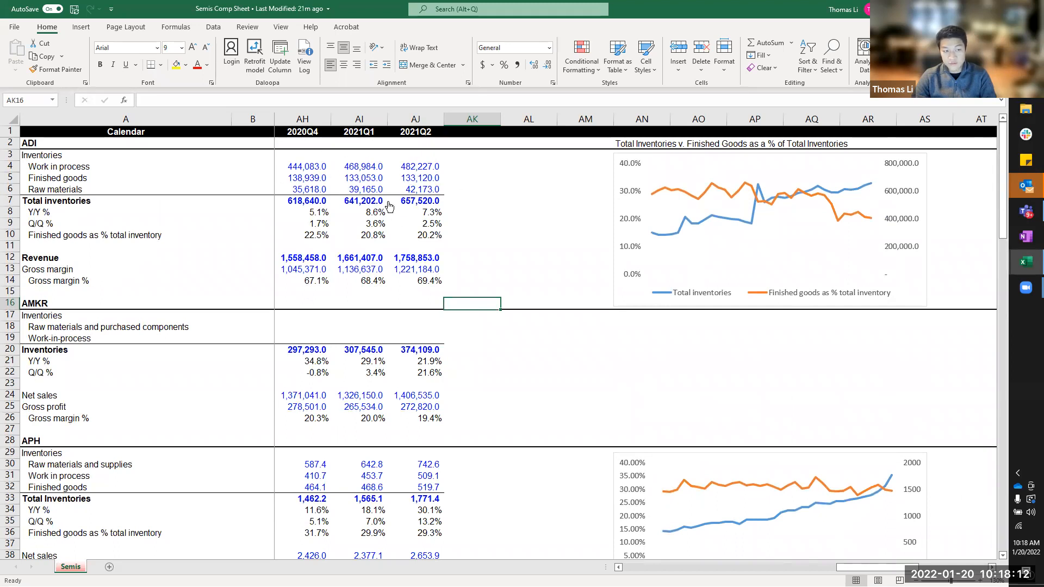
# Step: Run Update Column for column AK with calendar quarter 2021Q3 and close the add-in window
pyautogui.click(279, 61)
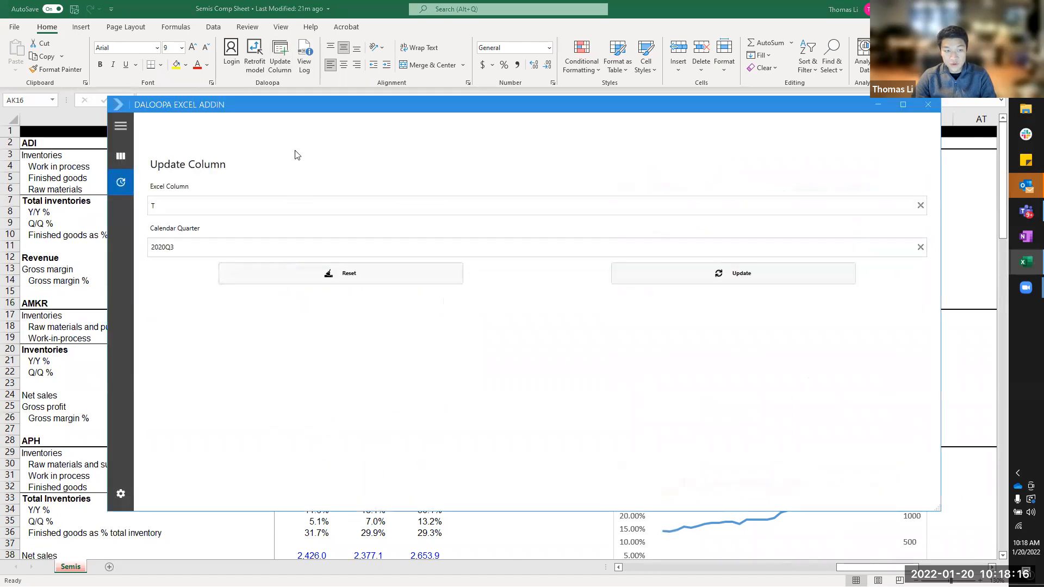
pyautogui.moveTo(311, 113); pyautogui.dragTo(347, 254)
pyautogui.moveTo(207, 351); pyautogui.dragTo(61, 317)
pyautogui.write('AK')
pyautogui.press('Tab')
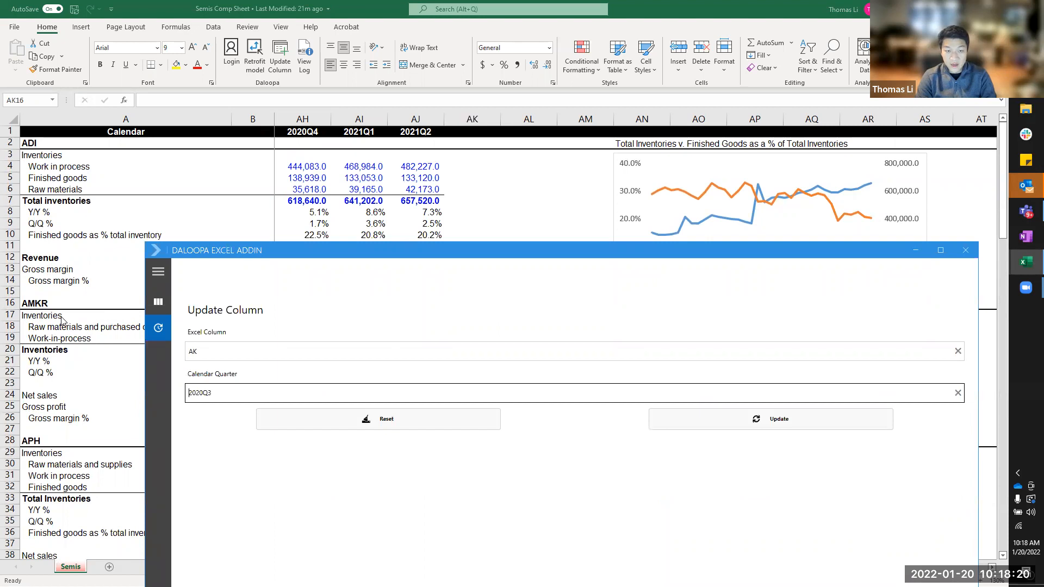
pyautogui.write('2021Q3')
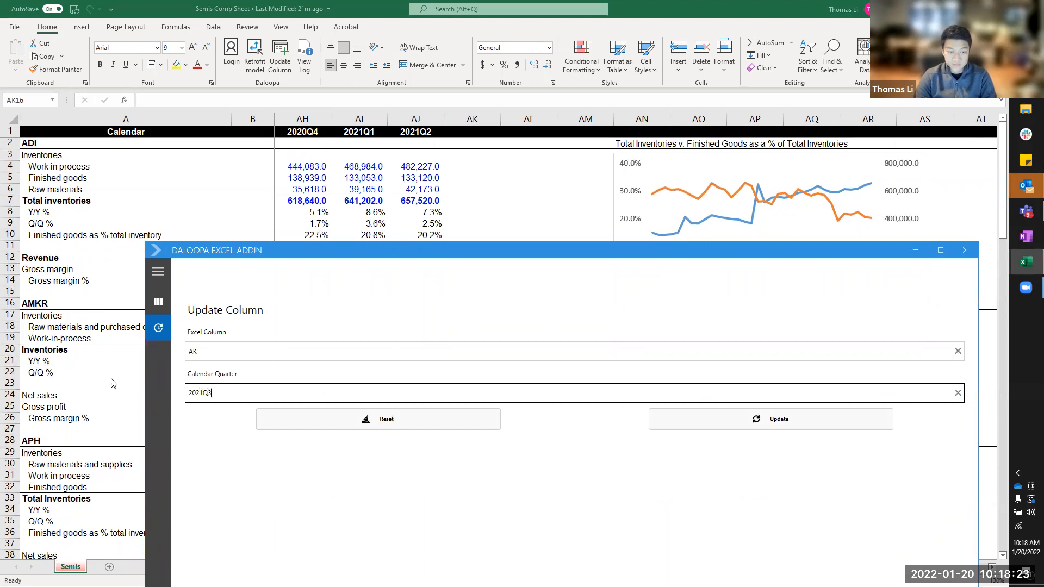
pyautogui.click(707, 415)
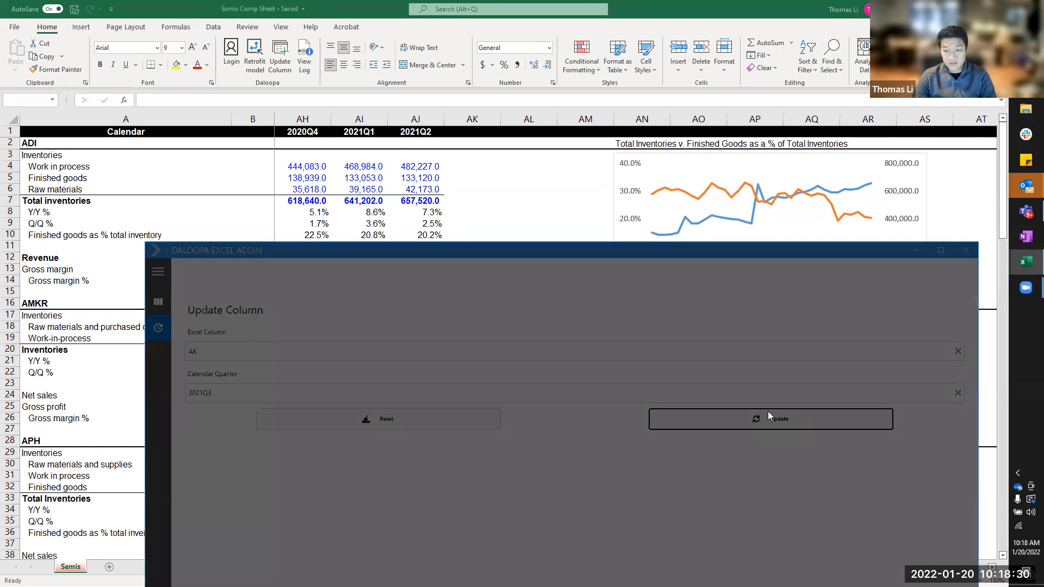
pyautogui.click(742, 479)
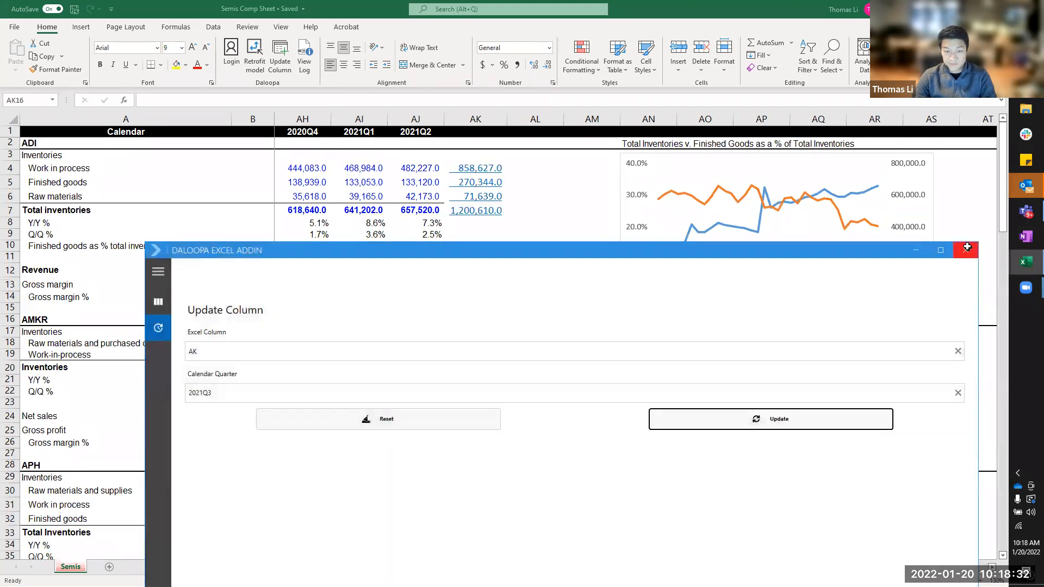
pyautogui.click(966, 248)
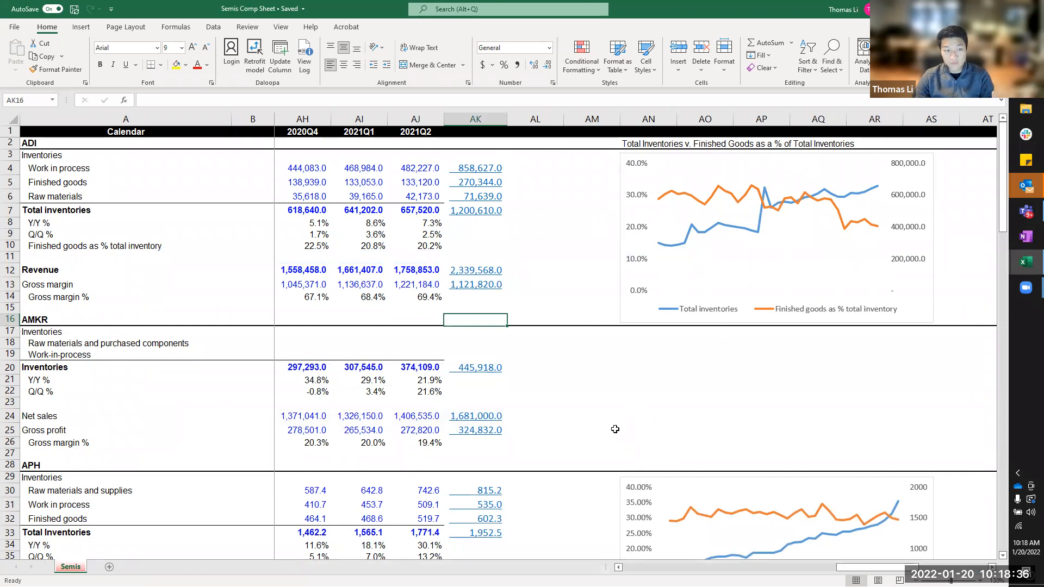
# Step: Review the newly filled column AK across the company sections from ADI down to XLNX
pyautogui.scroll(-2, 617, 411)
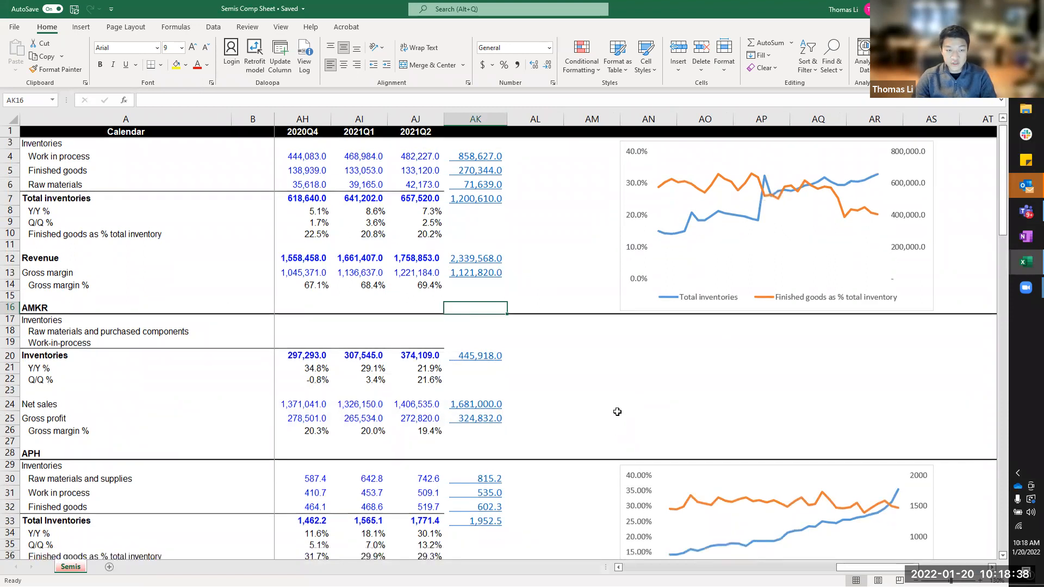
pyautogui.scroll(-13, 617, 408)
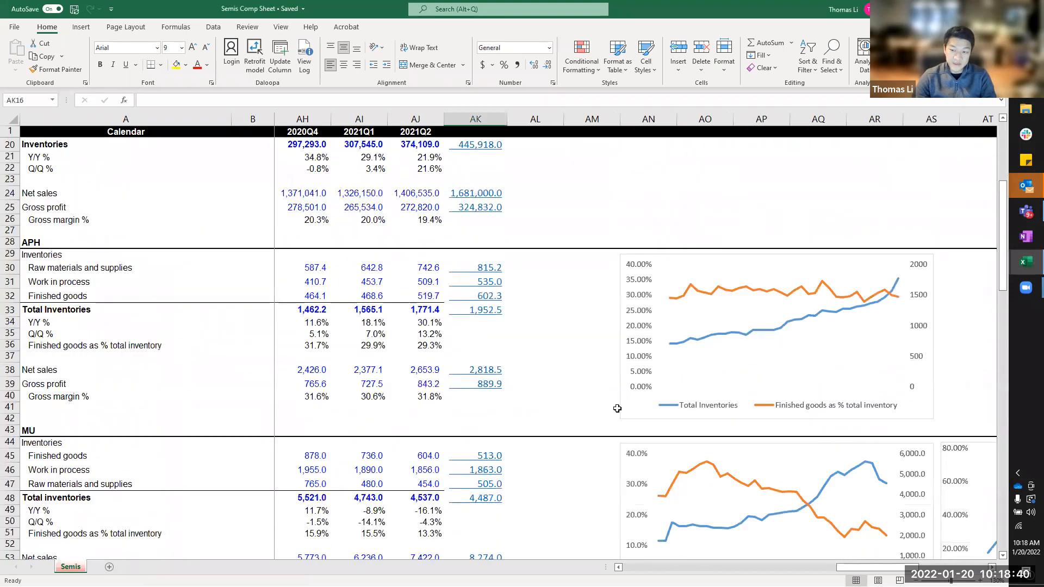
pyautogui.scroll(-13, 616, 407)
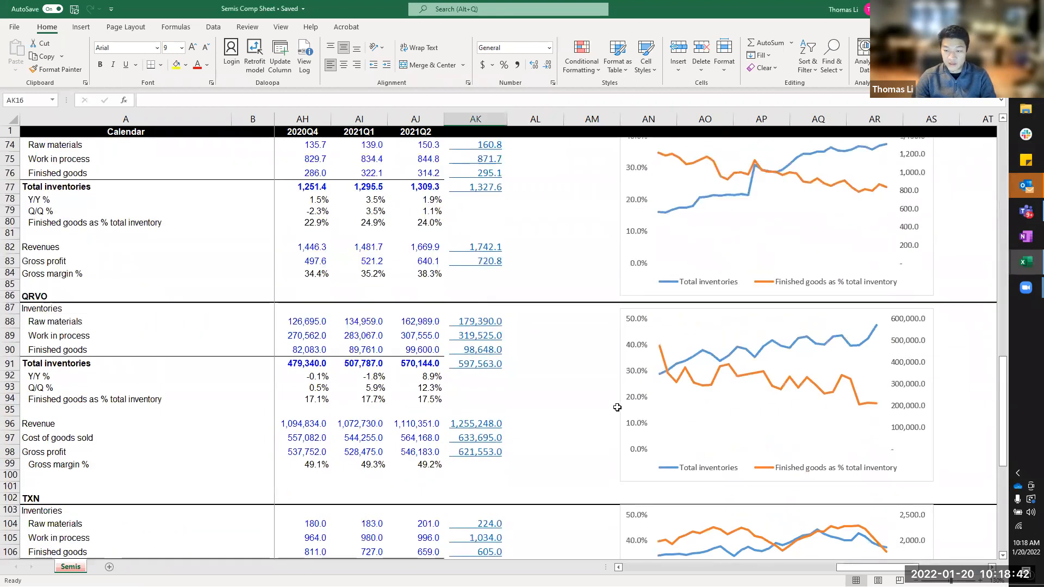
pyautogui.scroll(-2, 617, 400)
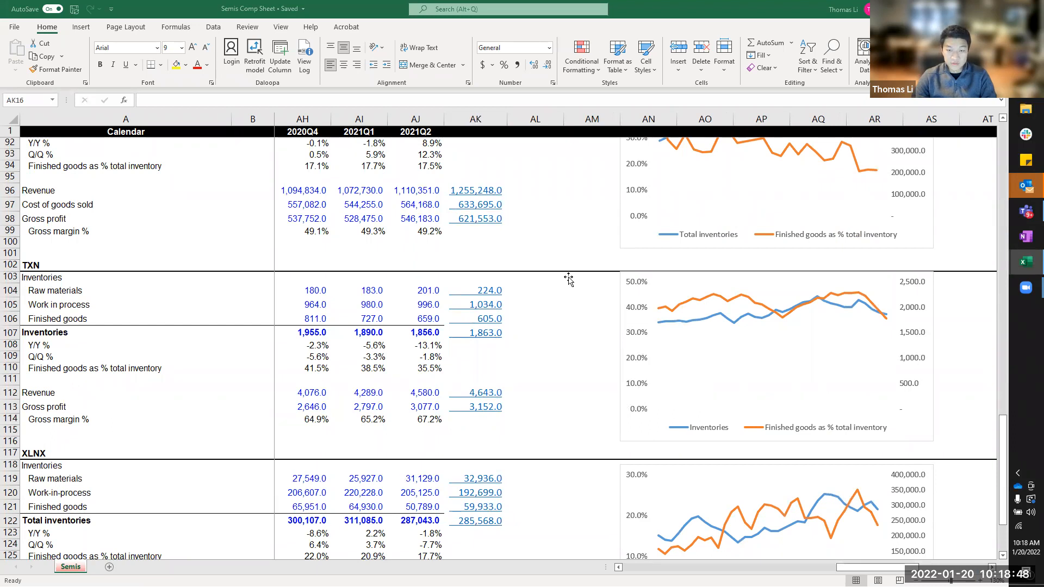
# Step: Switch to the Auto Comp Sheet workbook and examine its units, inventories, North America revenue and gross margins charts
pyautogui.hotkey('alt', 'Tab')
pyautogui.hscroll(1, 507, 315)
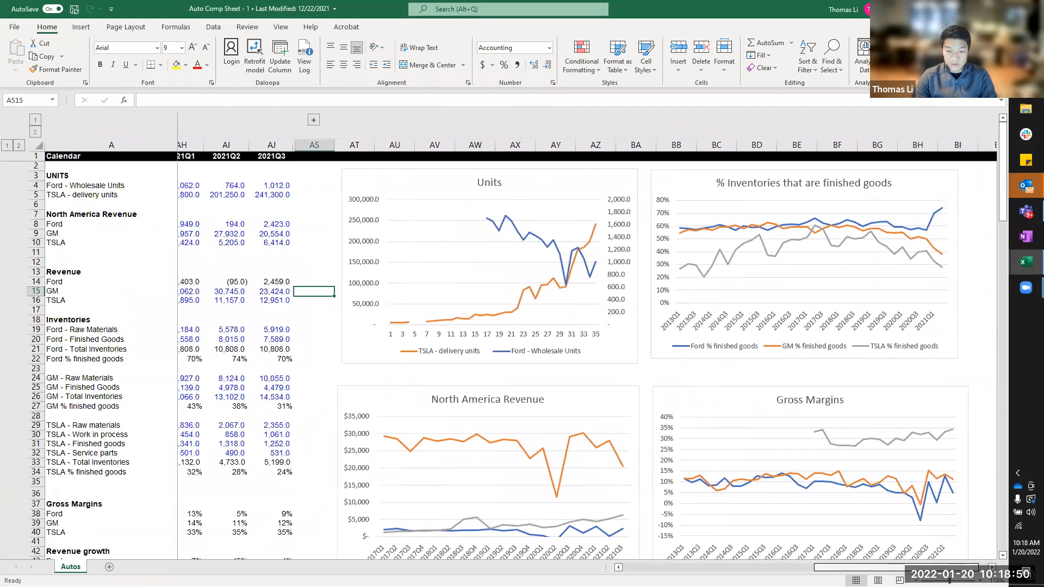
pyautogui.hscroll(1, 483, 446)
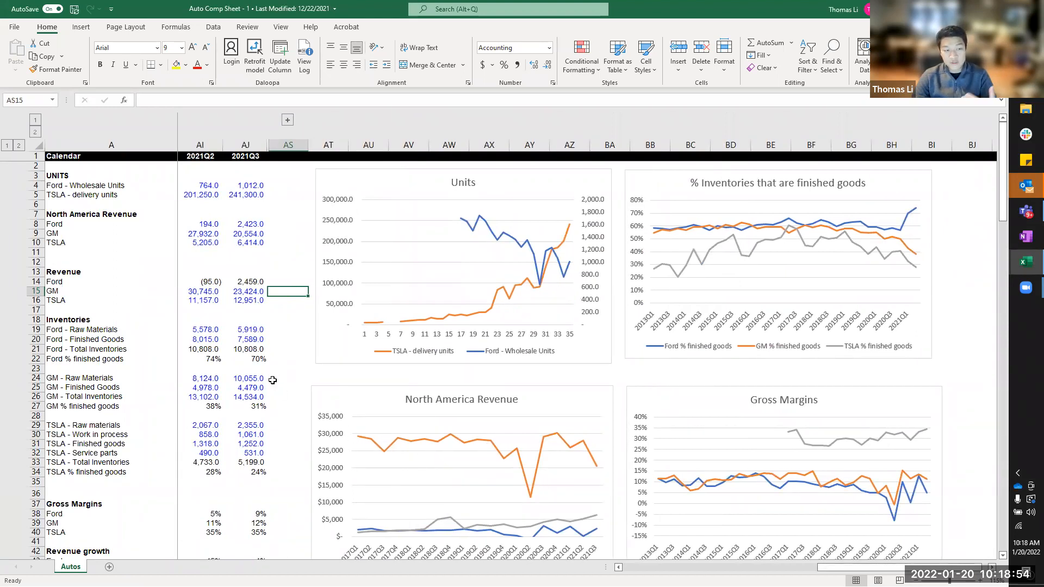
pyautogui.scroll(-4, 264, 434)
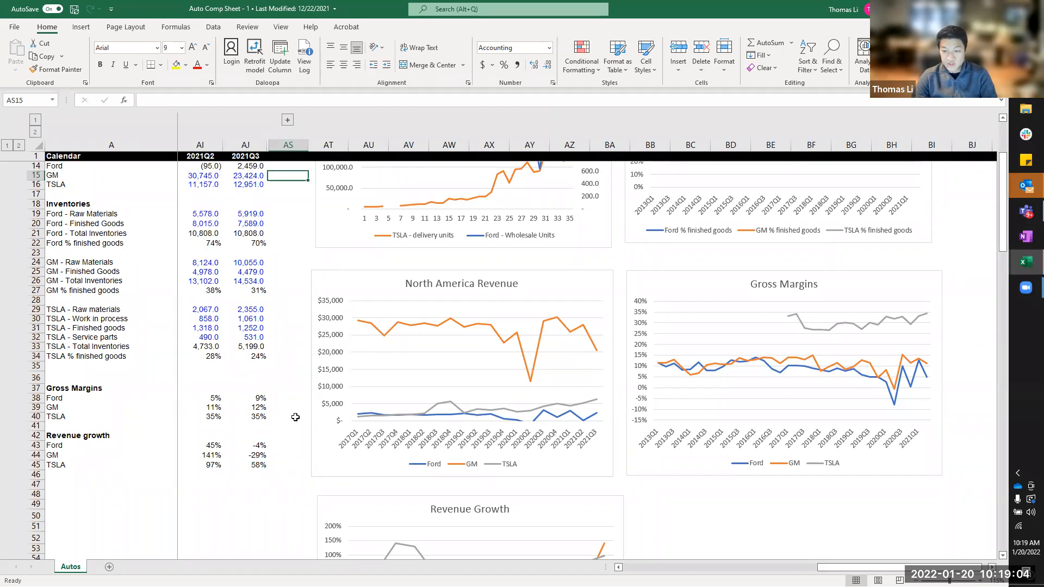
pyautogui.scroll(-1, 495, 387)
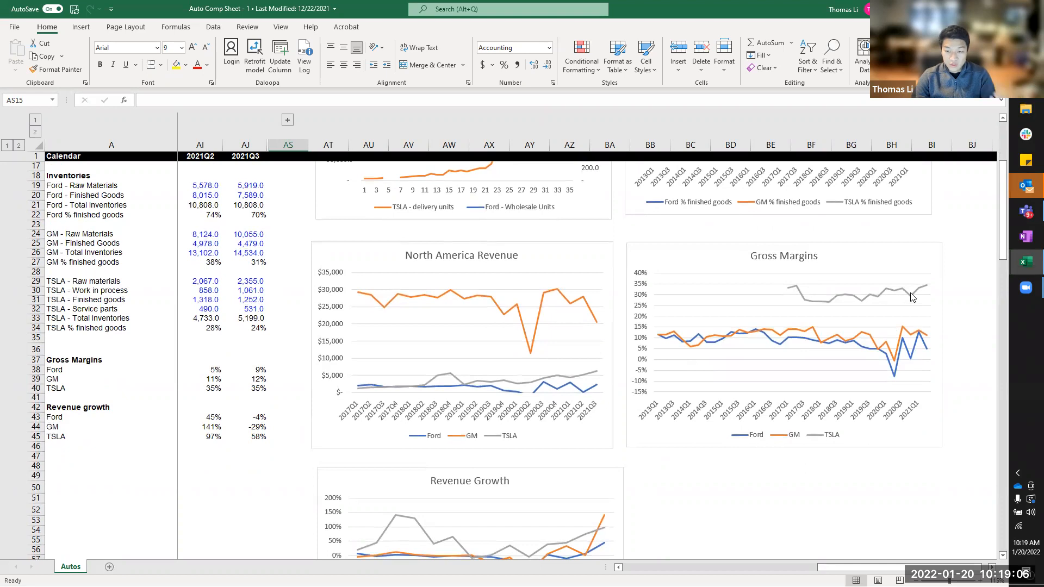
pyautogui.moveTo(911, 296)
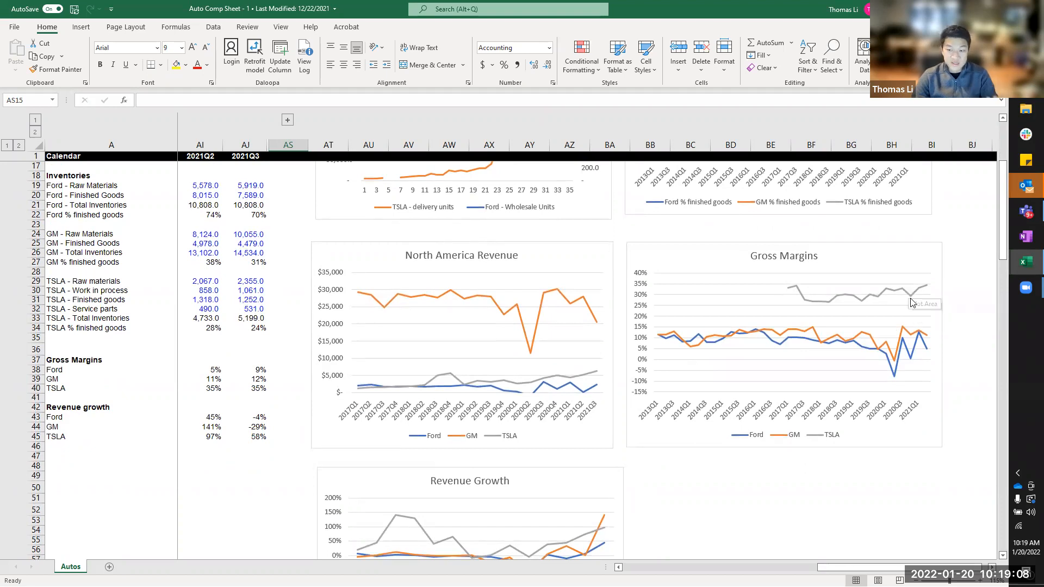
pyautogui.moveTo(914, 349)
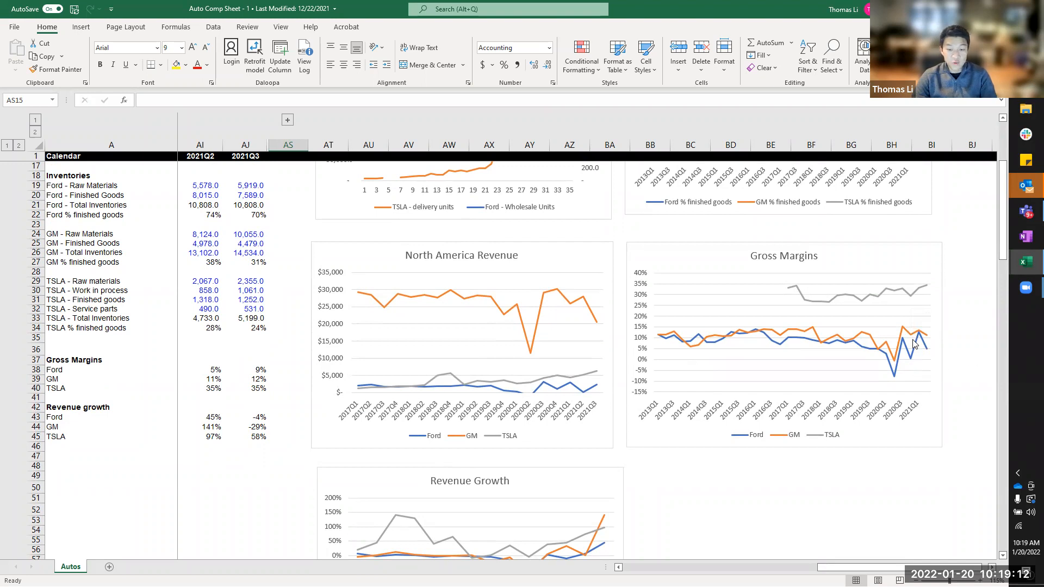
pyautogui.scroll(5, 888, 369)
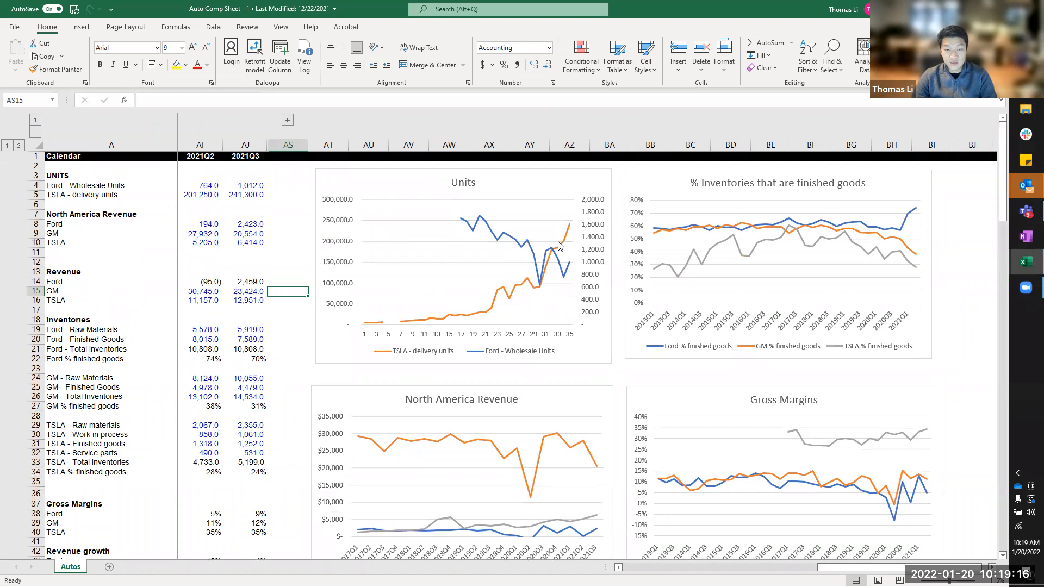
pyautogui.moveTo(569, 230)
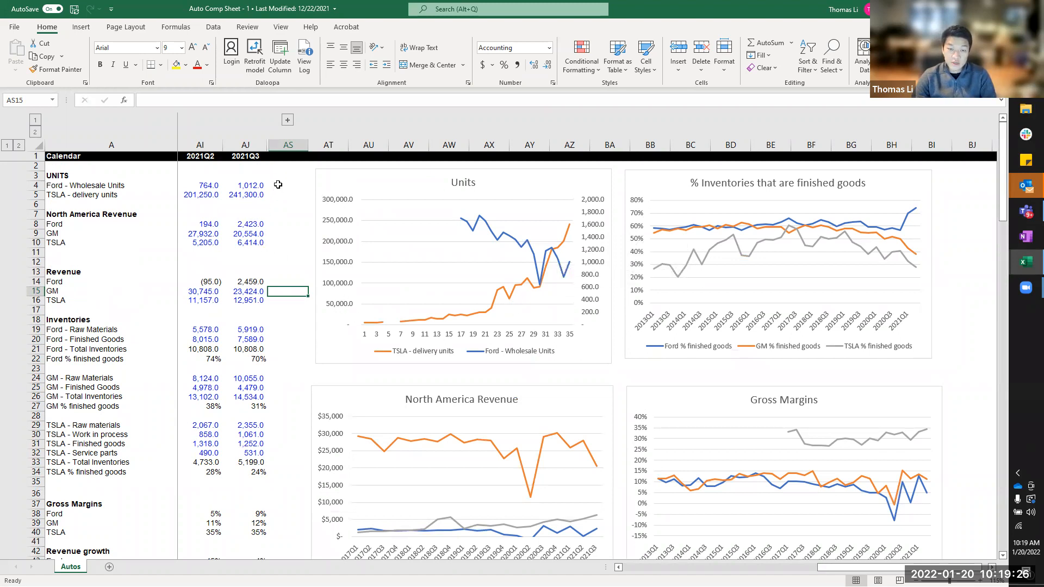
# Step: Follow the Ford wholesale units and TSLA delivery units rows across to the 2021Q3 column
pyautogui.click(77, 184)
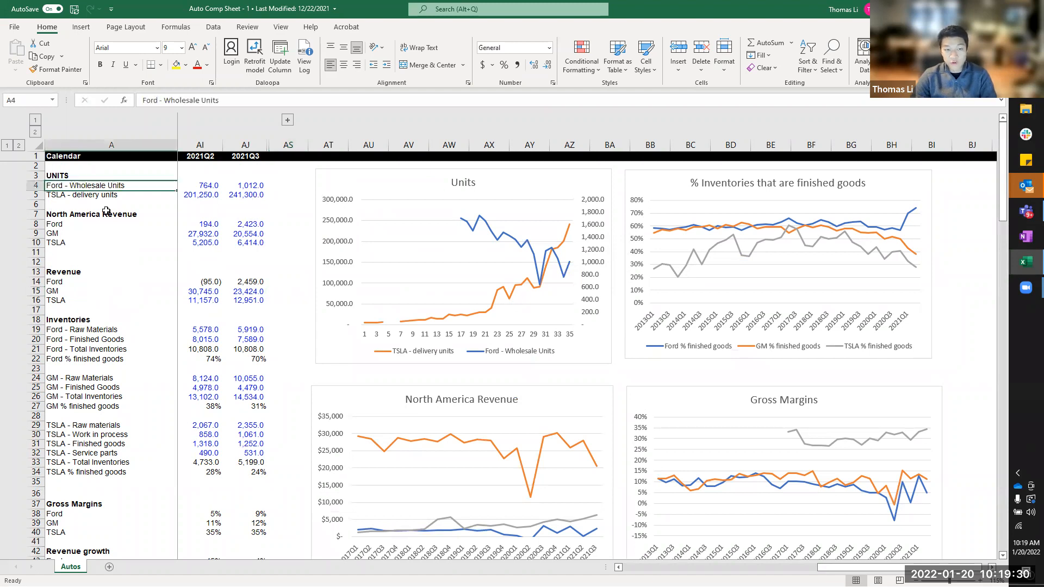
pyautogui.press('Right')
pyautogui.hotkey('ctrl', 'Right')
pyautogui.press('Down')
pyautogui.press('Right')
pyautogui.hotkey('ctrl', 'Right')
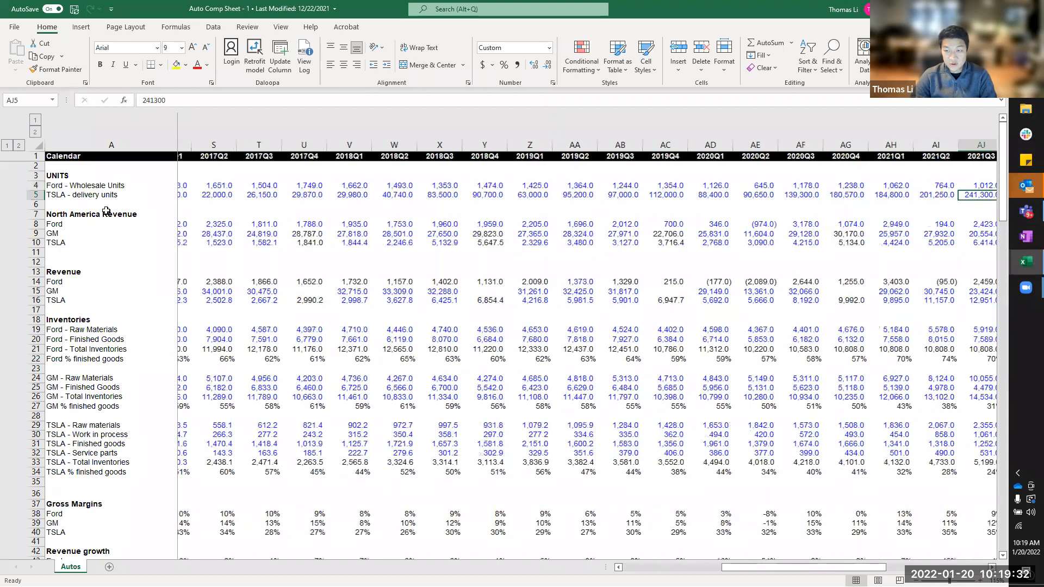
# Step: Clear all contents of the 2021Q3 column AJ, including its header, and select cell AJ1
pyautogui.press('Right')
pyautogui.press('Right')
pyautogui.press('Right')
pyautogui.press('Right')
pyautogui.press('Right')
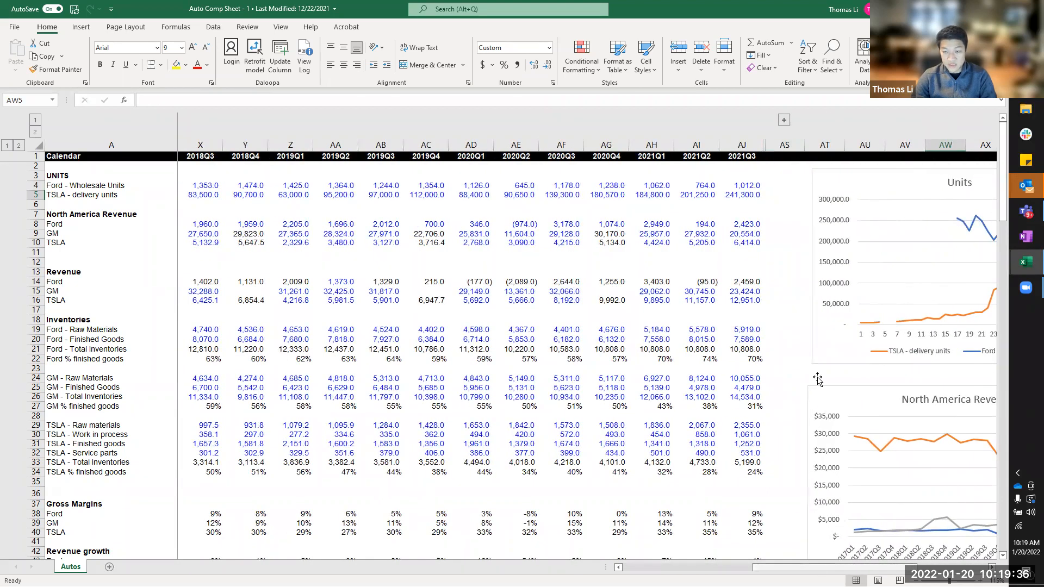
pyautogui.click(735, 145)
pyautogui.press('Delete')
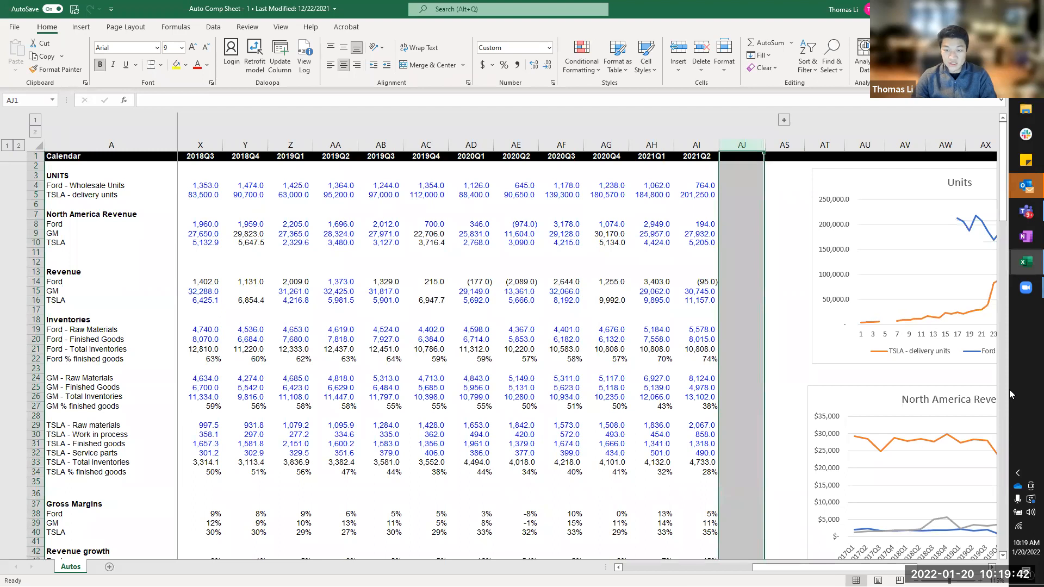
pyautogui.click(735, 155)
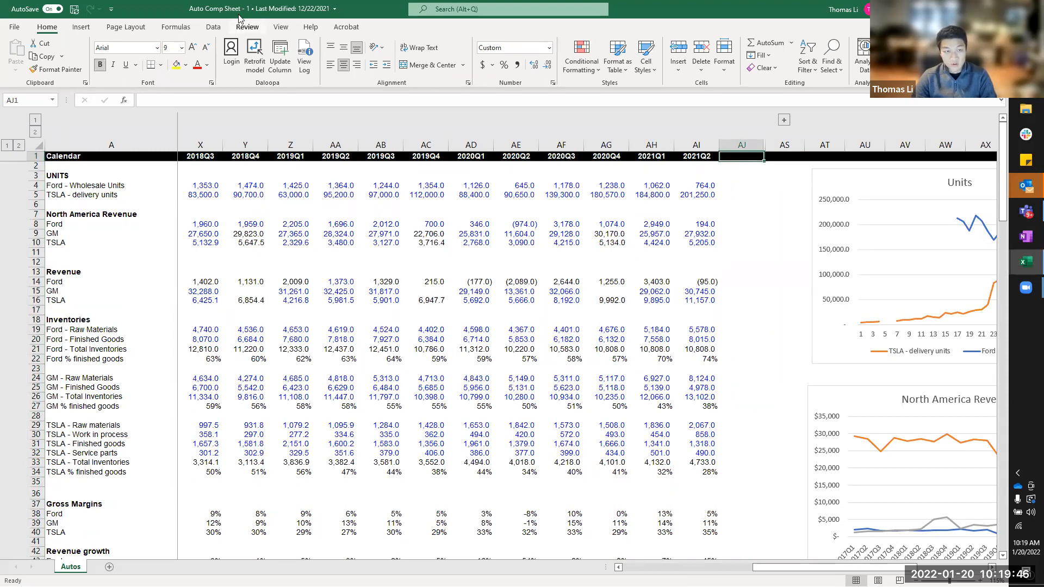
# Step: Run Update Column for column AJ with calendar quarter 2021Q3 and close the add-in window
pyautogui.click(280, 58)
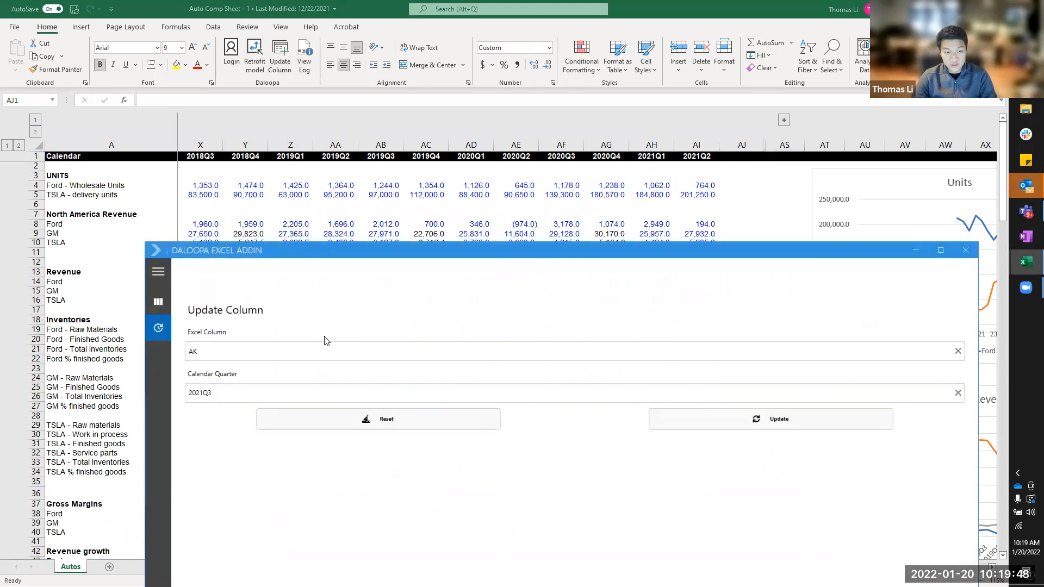
pyautogui.click(324, 350)
pyautogui.press('BackSpace')
pyautogui.write('J')
pyautogui.click(221, 390)
pyautogui.click(716, 422)
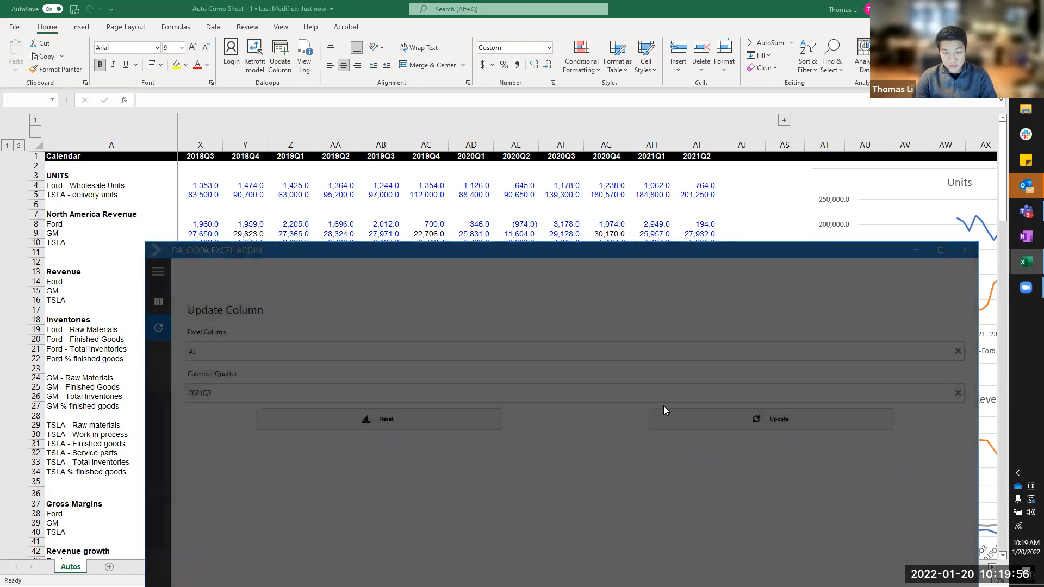
pyautogui.click(742, 480)
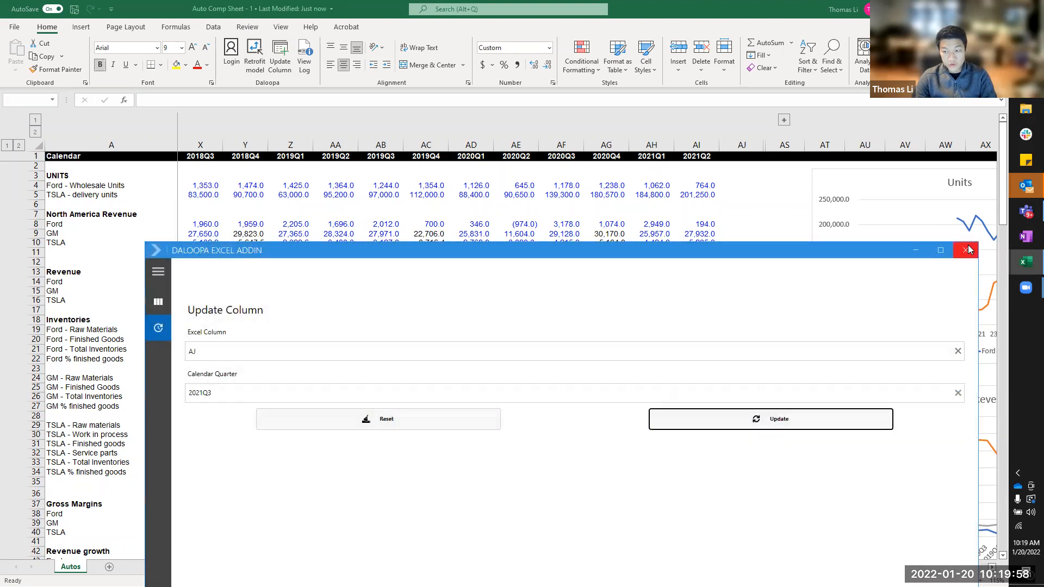
pyautogui.click(967, 249)
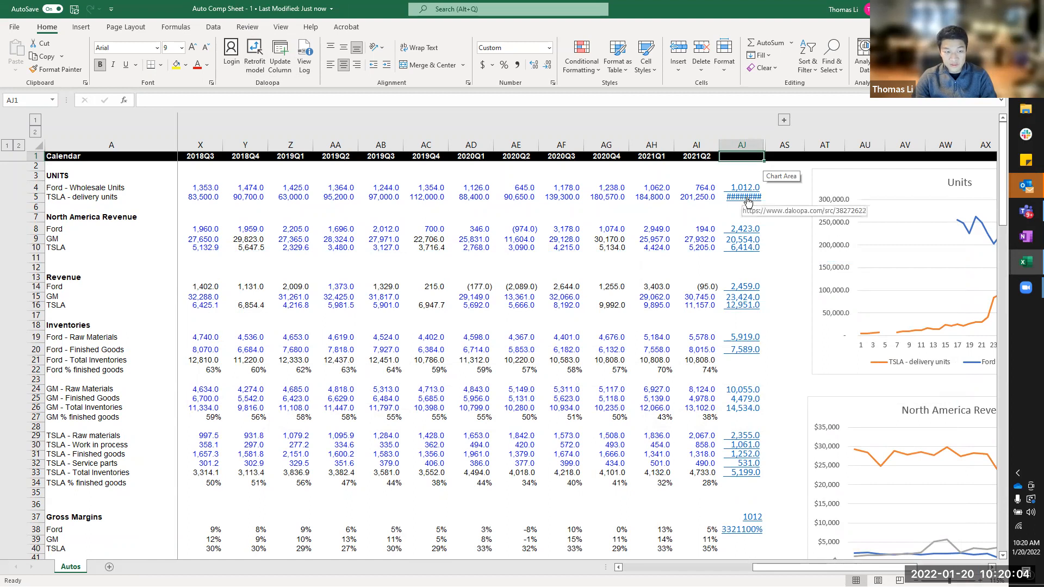
# Step: Review the refilled column AJ and open the source link of Ford's revenue in AJ14
pyautogui.scroll(-2, 746, 200)
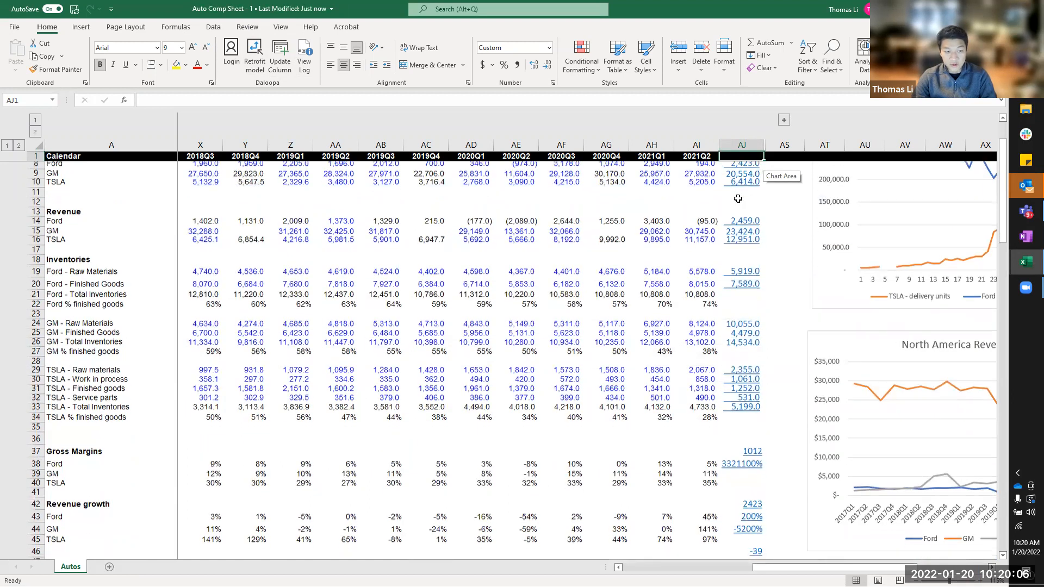
pyautogui.scroll(-1, 736, 231)
pyautogui.scroll(-2, 730, 269)
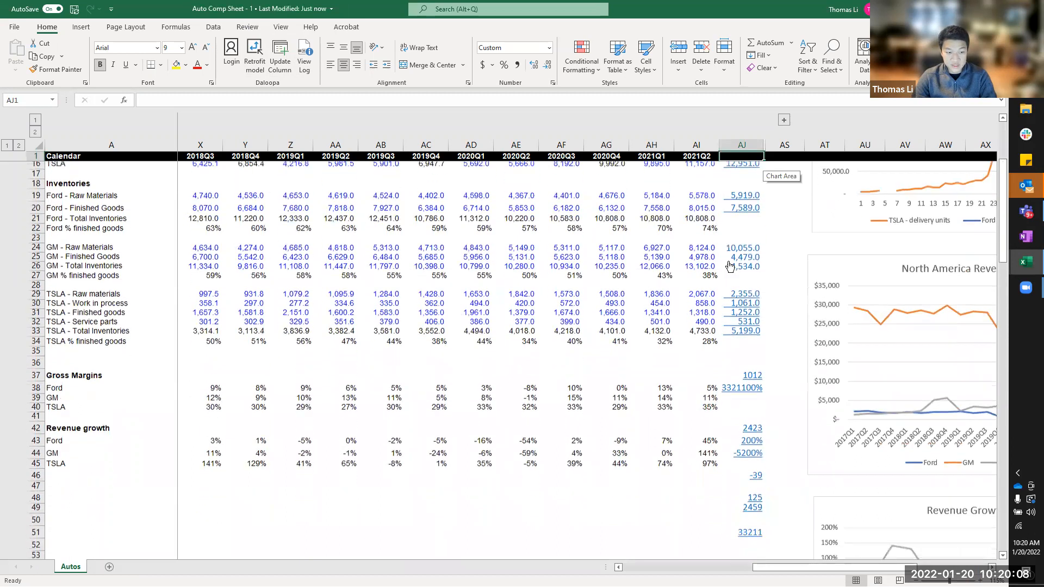
pyautogui.scroll(5, 727, 336)
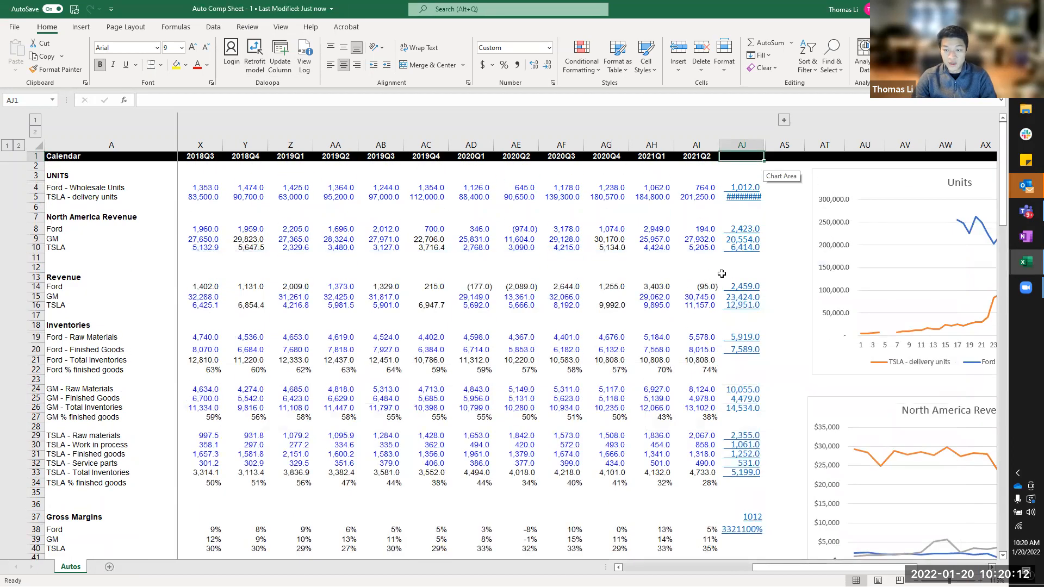
pyautogui.click(734, 287)
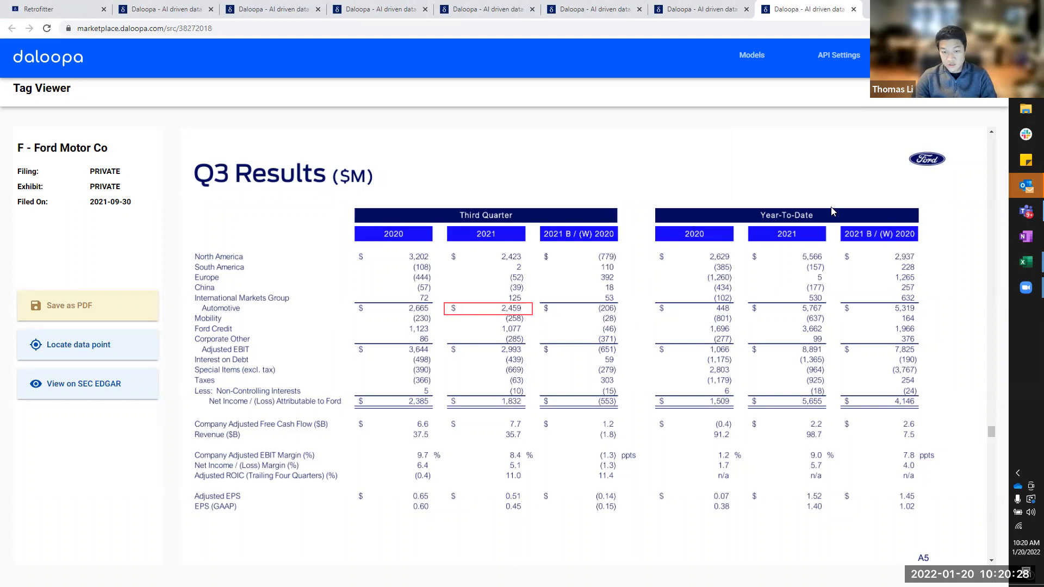
# Step: Return to the auto comp sheet and open the source link of TSLA's 2021Q3 delivery units
pyautogui.hotkey('alt', 'Tab')
pyautogui.click(747, 198)
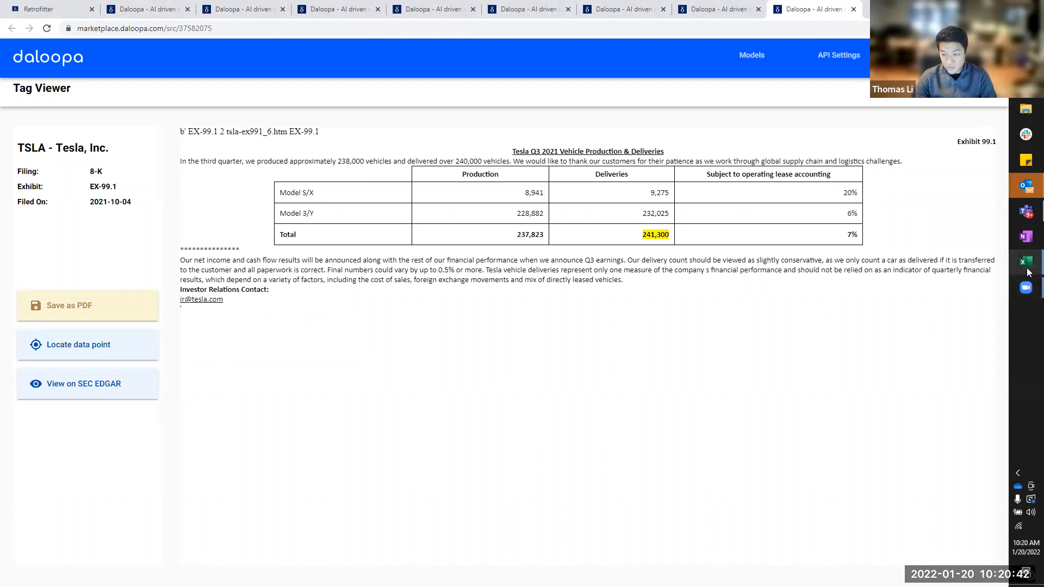
# Step: Switch to the CRM-fitted workbook and follow the Total Revenues - Subscription & Support row across to cell AB16
pyautogui.moveTo(1028, 273)
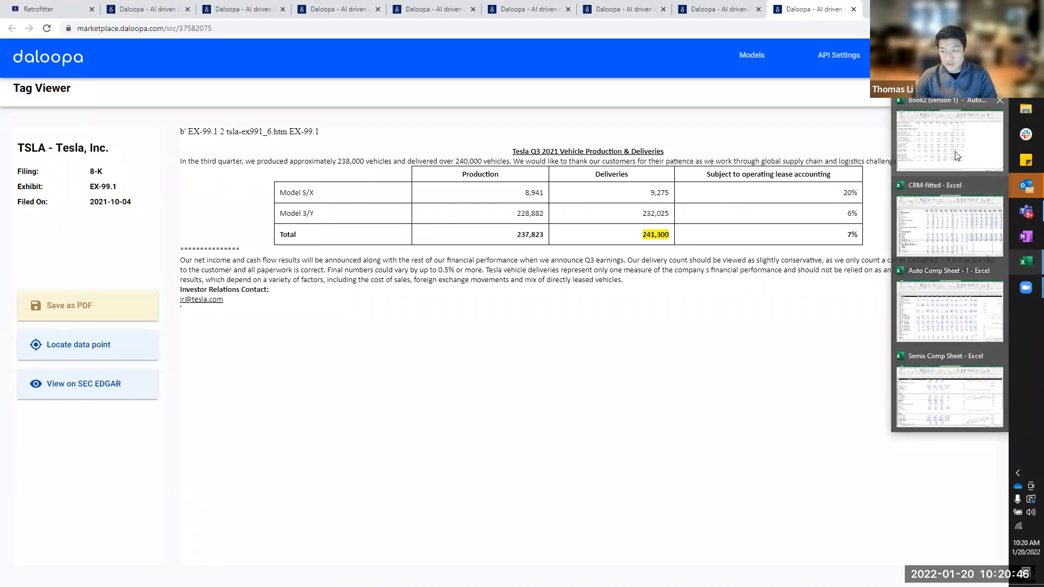
pyautogui.click(949, 225)
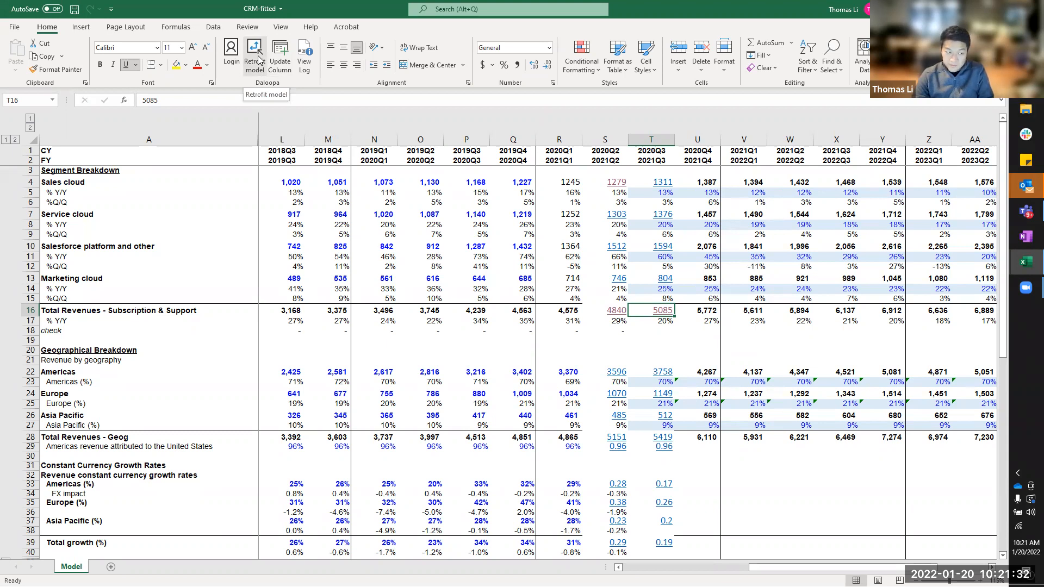
pyautogui.click(787, 341)
pyautogui.press('Up')
pyautogui.press('Up')
pyautogui.press('Up')
pyautogui.press('Right')
pyautogui.press('Right')
pyautogui.press('Right')
pyautogui.press('Right')
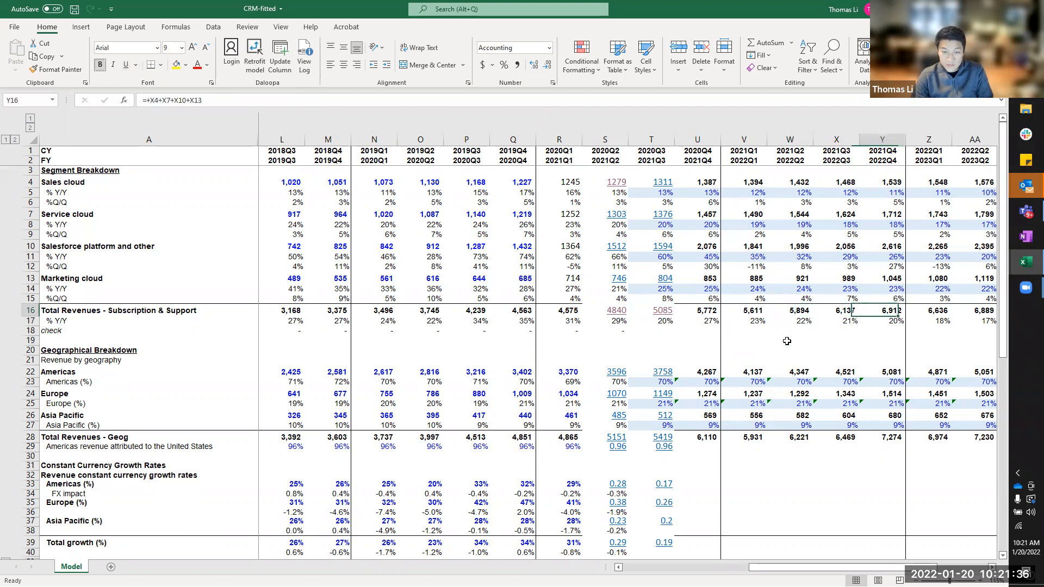
pyautogui.press('Right')
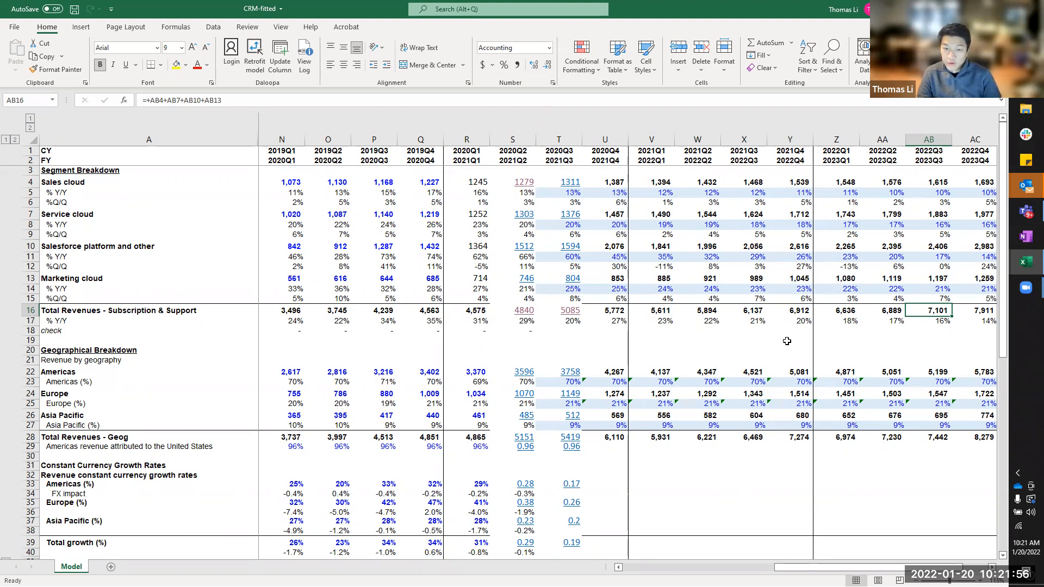
# Step: Follow the Sales cloud row from U4 back through the retrofitted quarters to cell O4
pyautogui.click(620, 179)
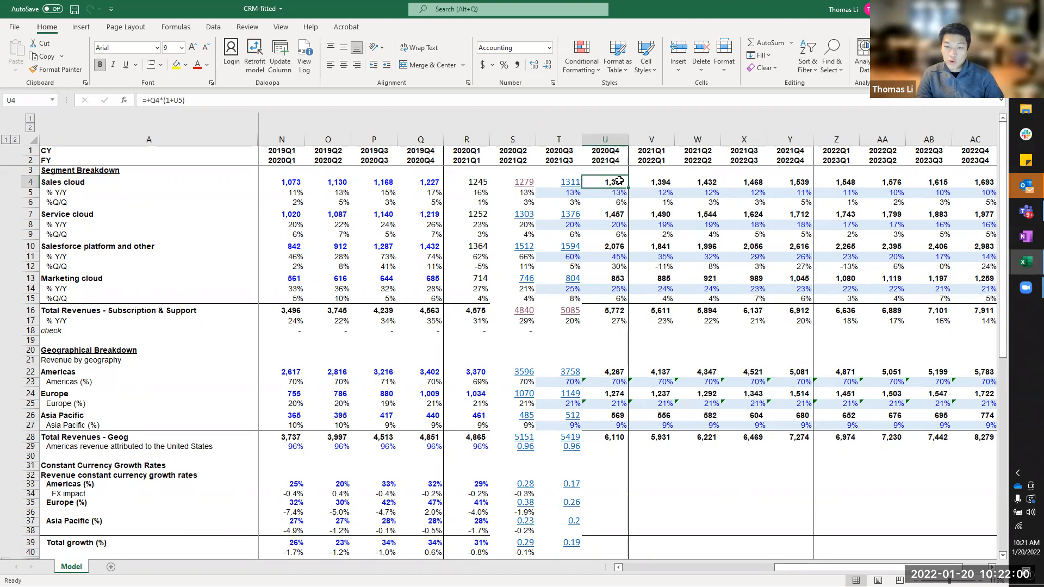
pyautogui.press('Left')
pyautogui.press('Left')
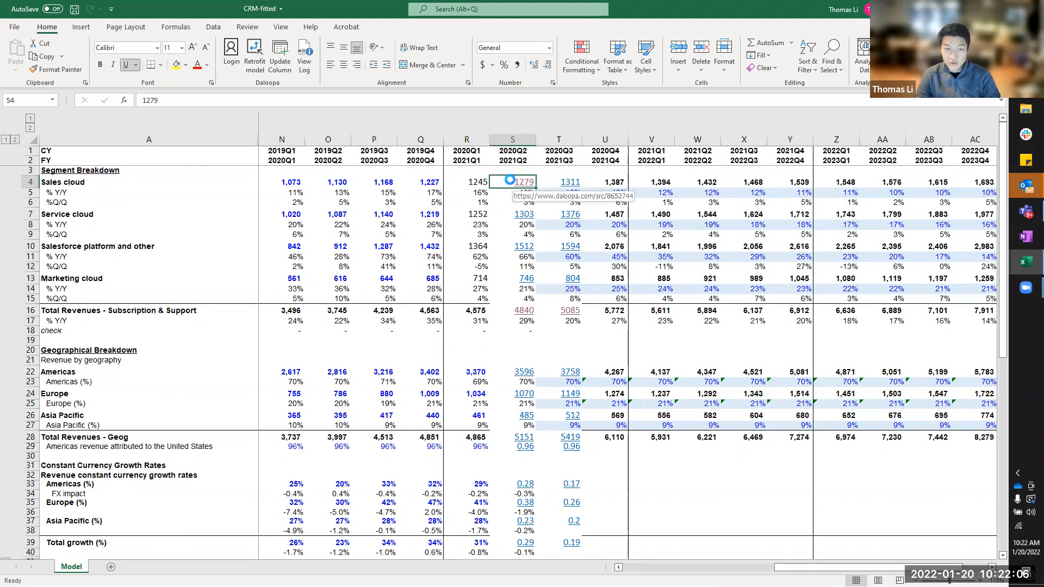
pyautogui.press('Left')
pyautogui.press('Left')
pyautogui.press('Left')
pyautogui.press('Left')
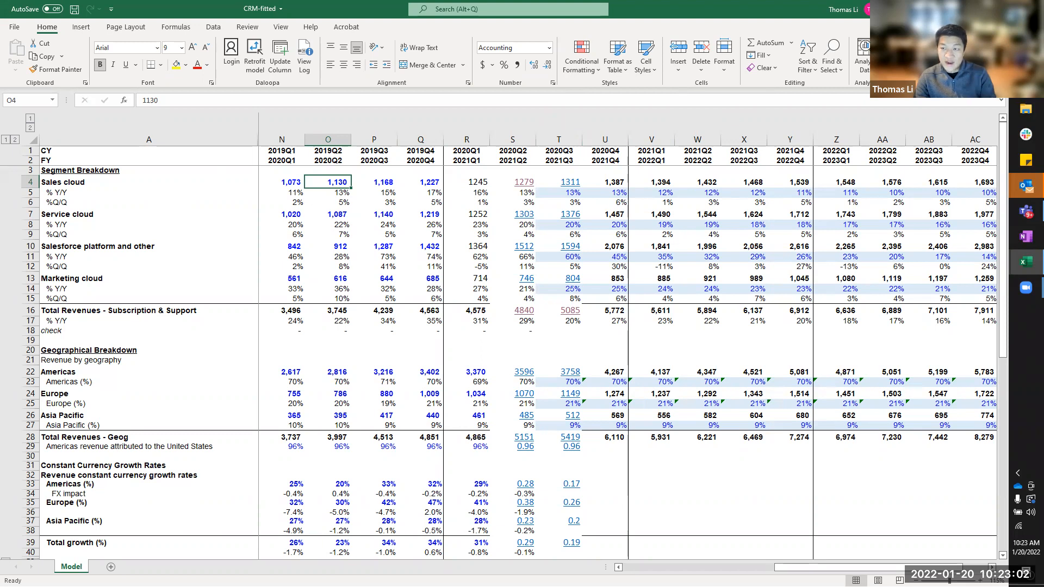
# Step: Switch to the Chrome window with the Daloopa source pages
pyautogui.click(1025, 83)
pyautogui.click(949, 134)
pyautogui.hotkey('ctrl', 't')
pyautogui.write('amazon.com')
pyautogui.press('Return')
pyautogui.click(773, 29)
pyautogui.hotkey('ctrl', 'w')
# Step: Search the Daloopa marketplace models for "amaz", then download and open the AMZN-Amazon Com Inc model
pyautogui.click(793, 29)
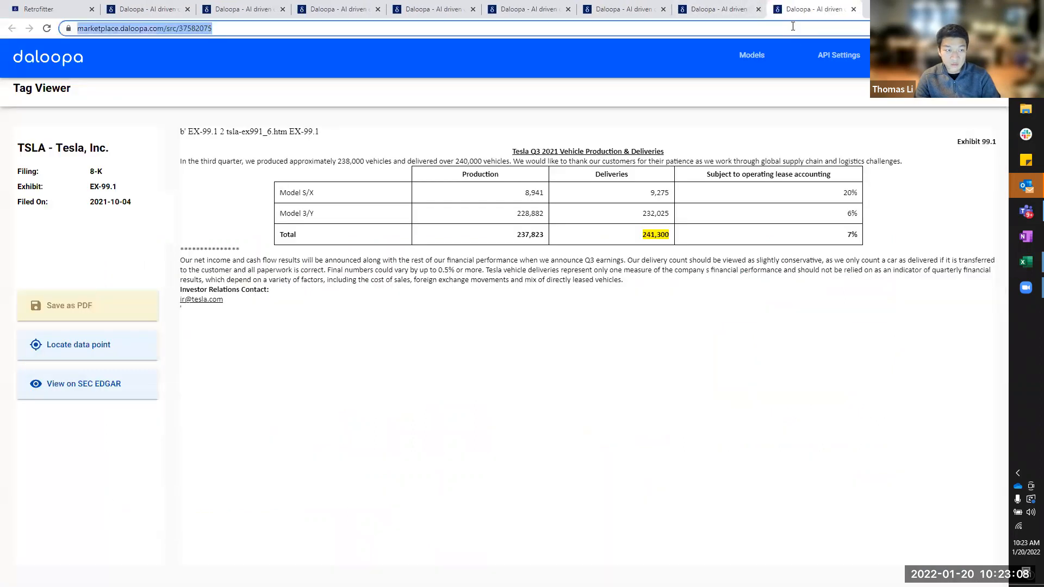
pyautogui.write('da')
pyautogui.press('Return')
pyautogui.click(857, 55)
pyautogui.click(558, 98)
pyautogui.write('amaz')
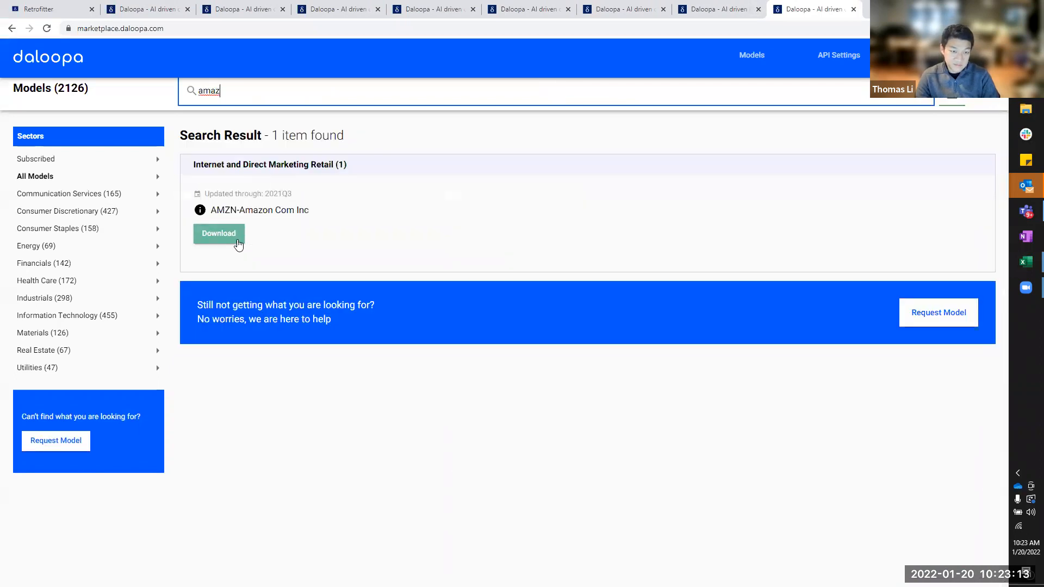
pyautogui.click(234, 239)
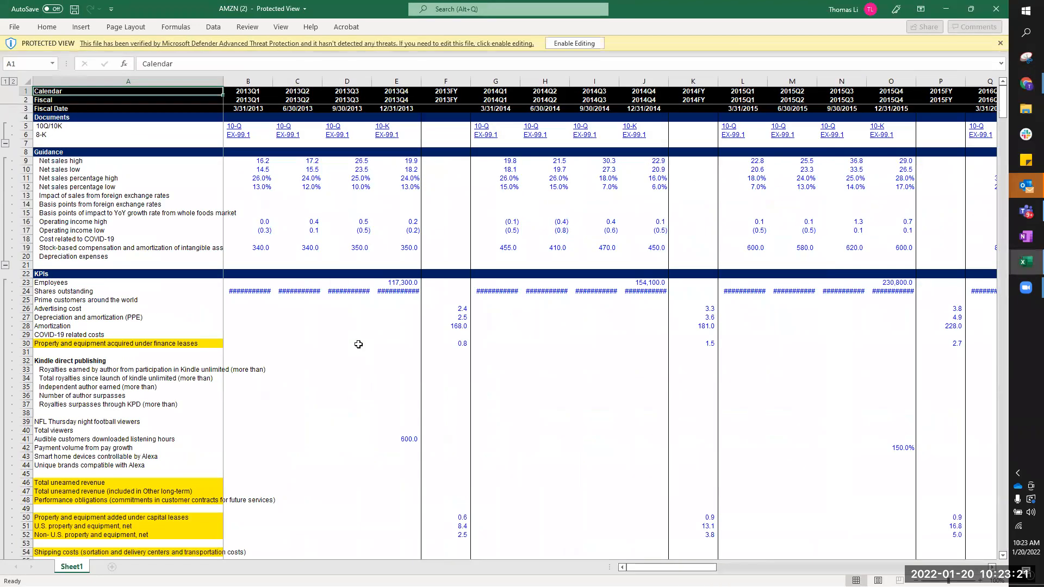
pyautogui.click(175, 344)
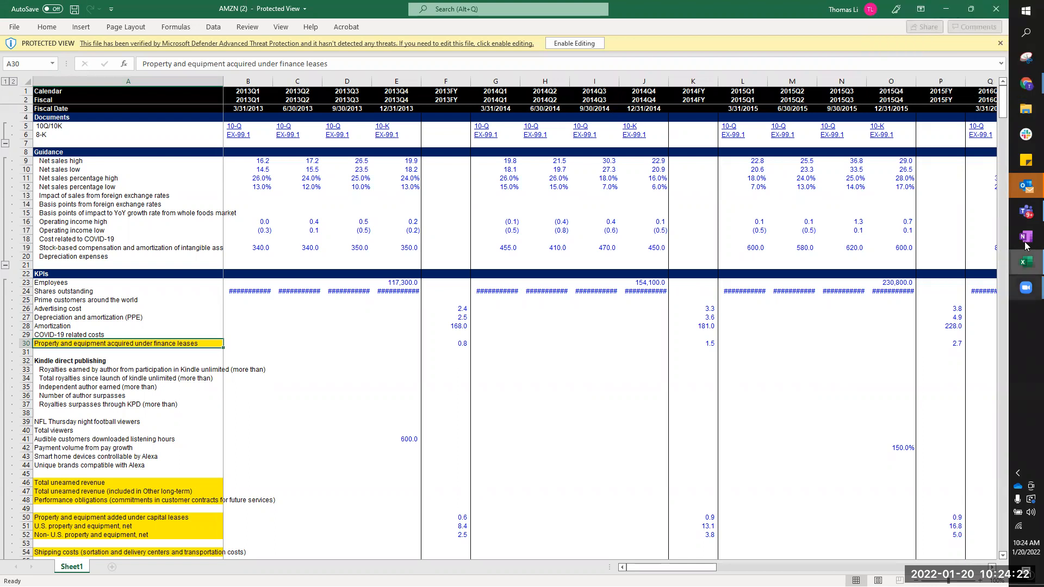
# Step: Return to the CRM-fitted workbook and set the 2020Q1 Americas revenue in R22 to 3369
pyautogui.moveTo(1027, 276)
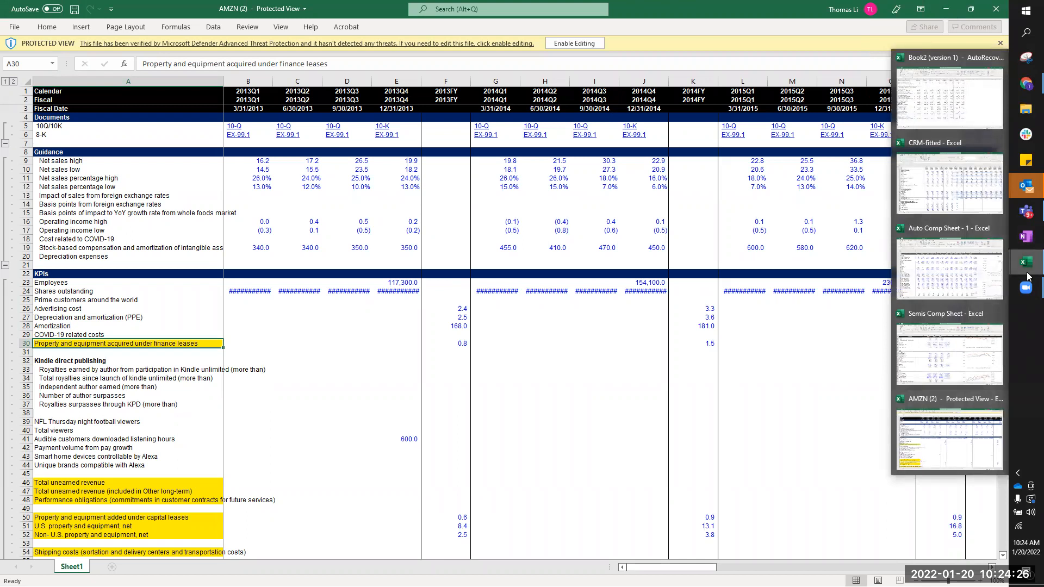
pyautogui.click(919, 184)
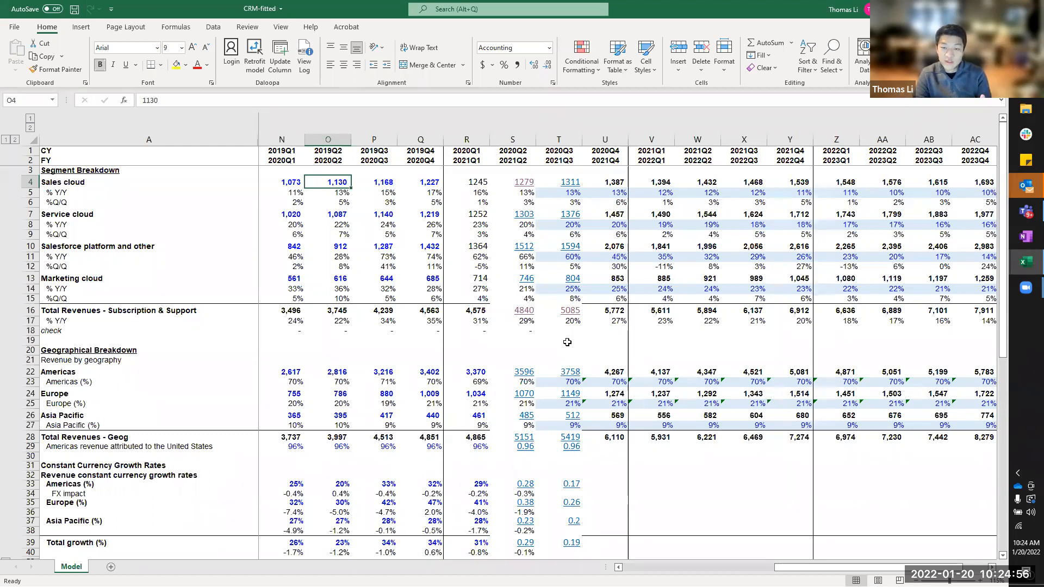
pyautogui.click(480, 347)
pyautogui.press('Down')
pyautogui.press('Down')
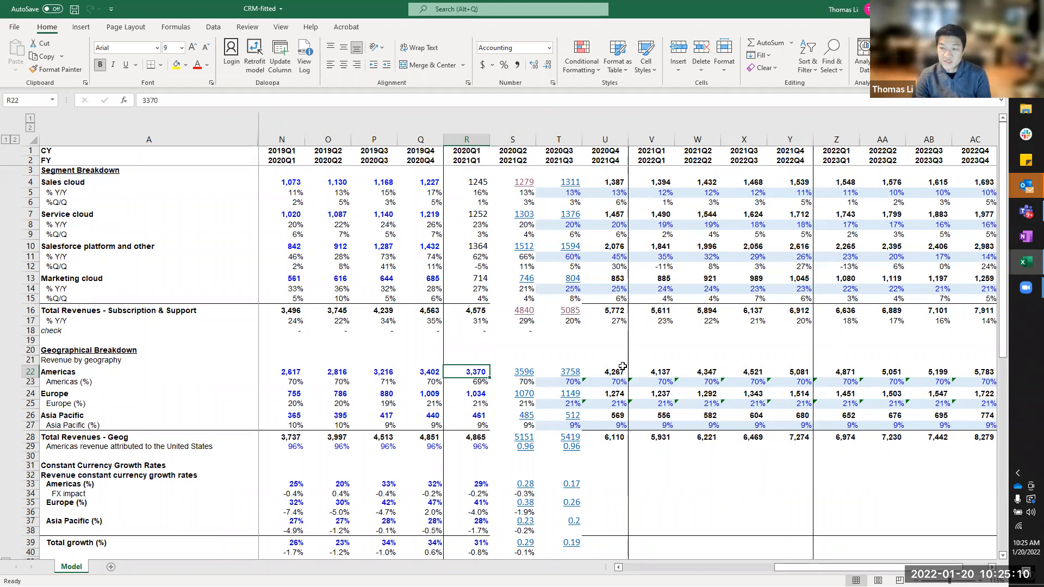
pyautogui.write('3,36')
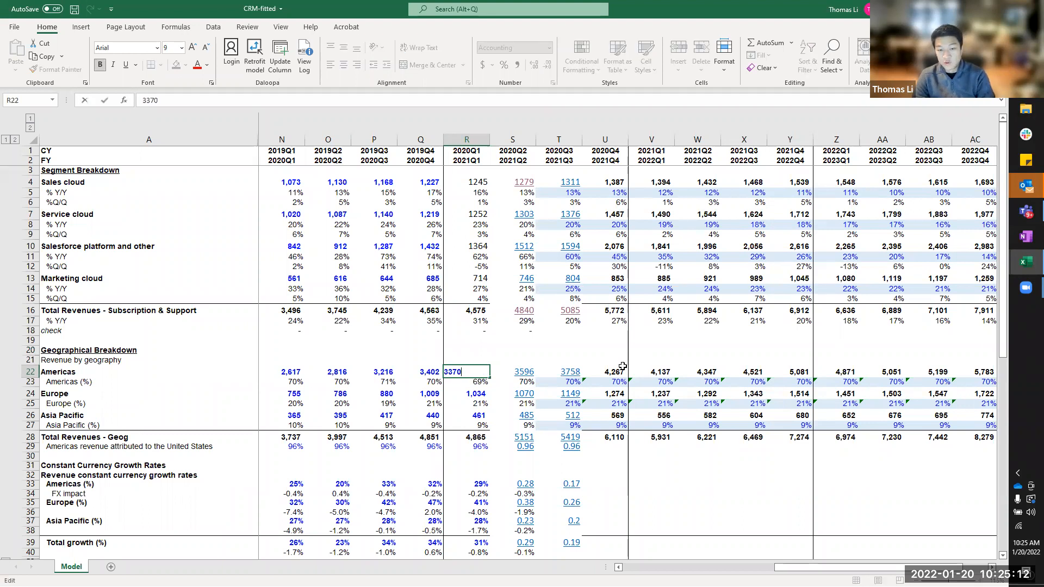
pyautogui.write('9')
pyautogui.press('Return')
pyautogui.press('Up')
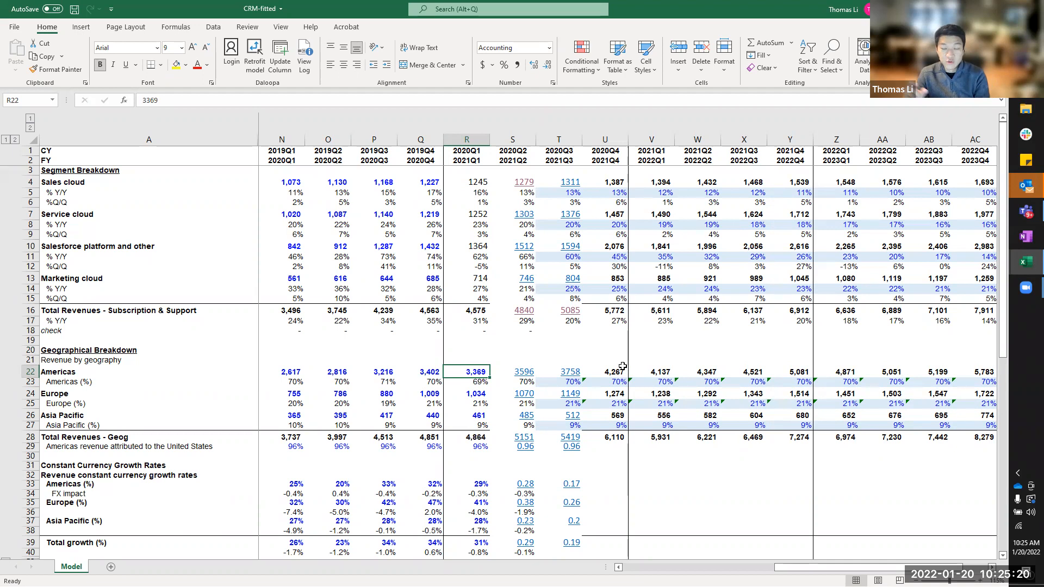
# Step: Replace the Americas revenue in R22 with the formula =3370-1
pyautogui.write('3370-')
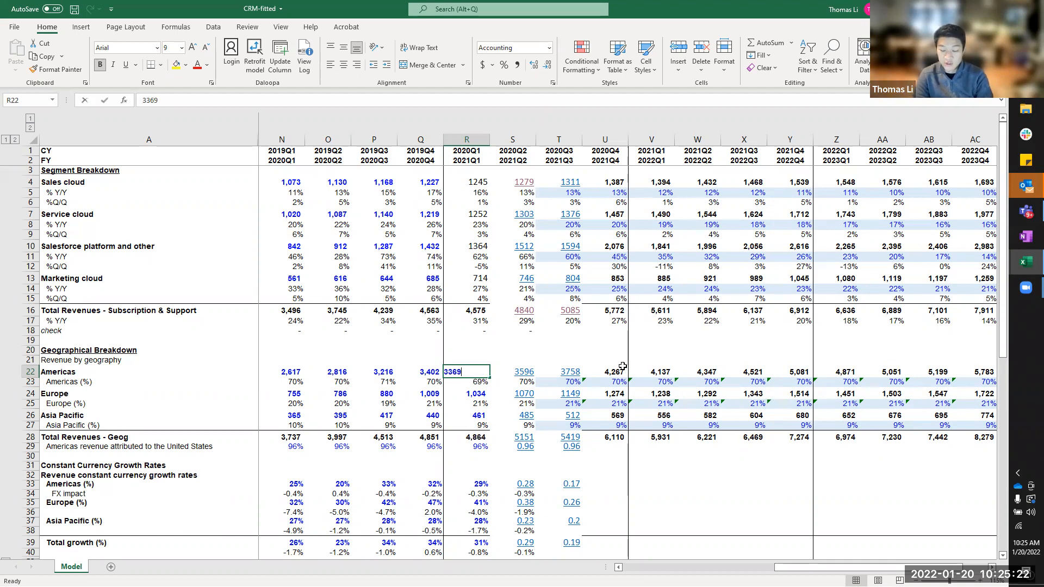
pyautogui.write('1')
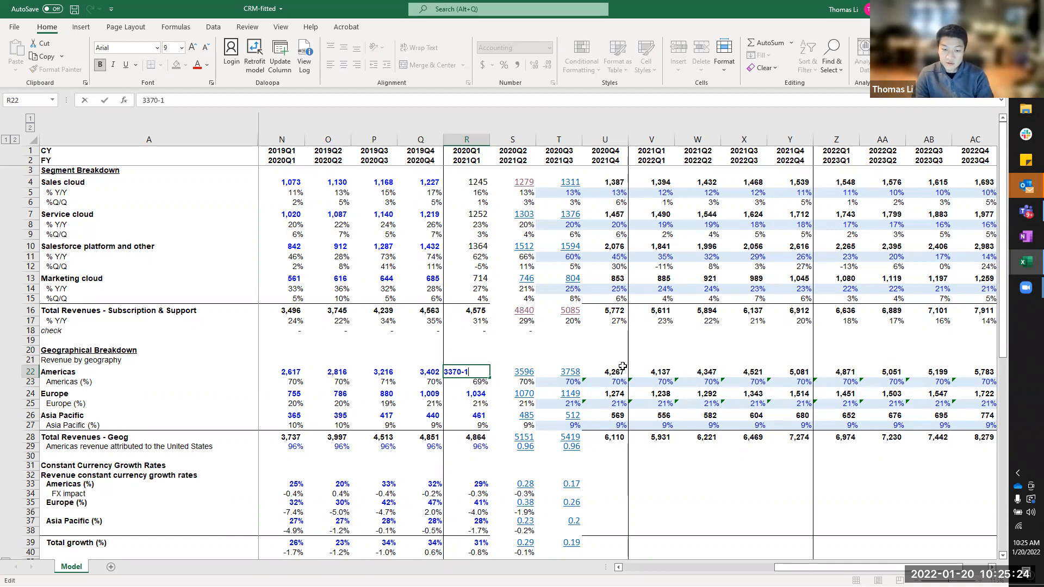
pyautogui.press('Return')
pyautogui.press('Up')
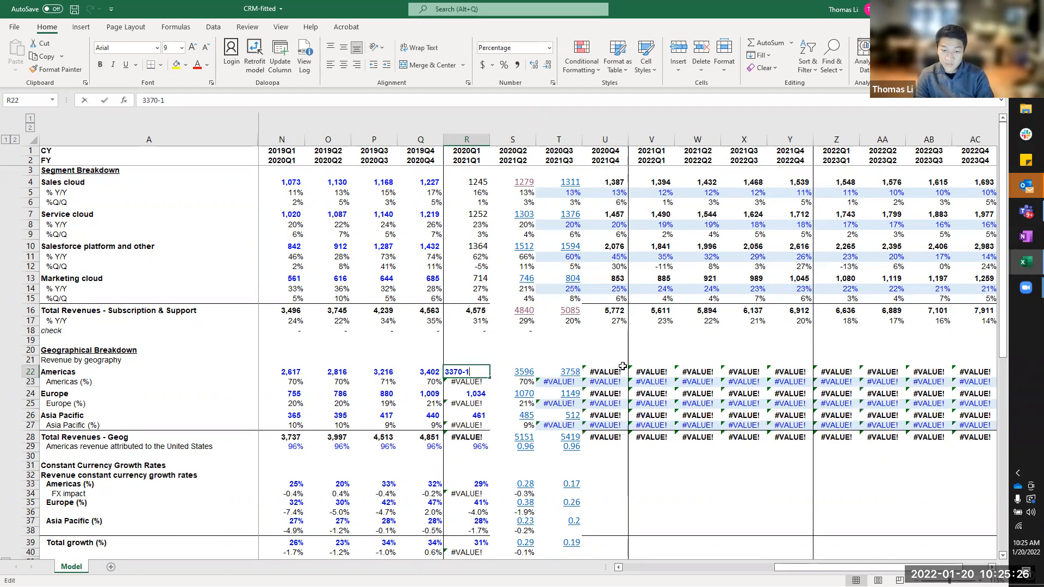
pyautogui.press('F2')
pyautogui.press('Home')
pyautogui.write('+')
pyautogui.press('Return')
pyautogui.press('Up')
pyautogui.press('F2')
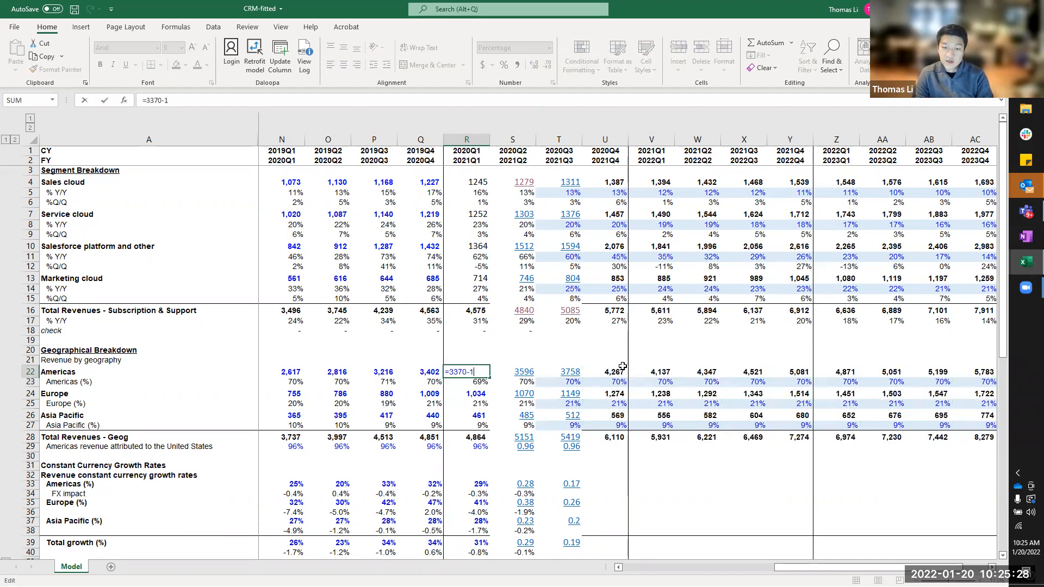
pyautogui.press('Escape')
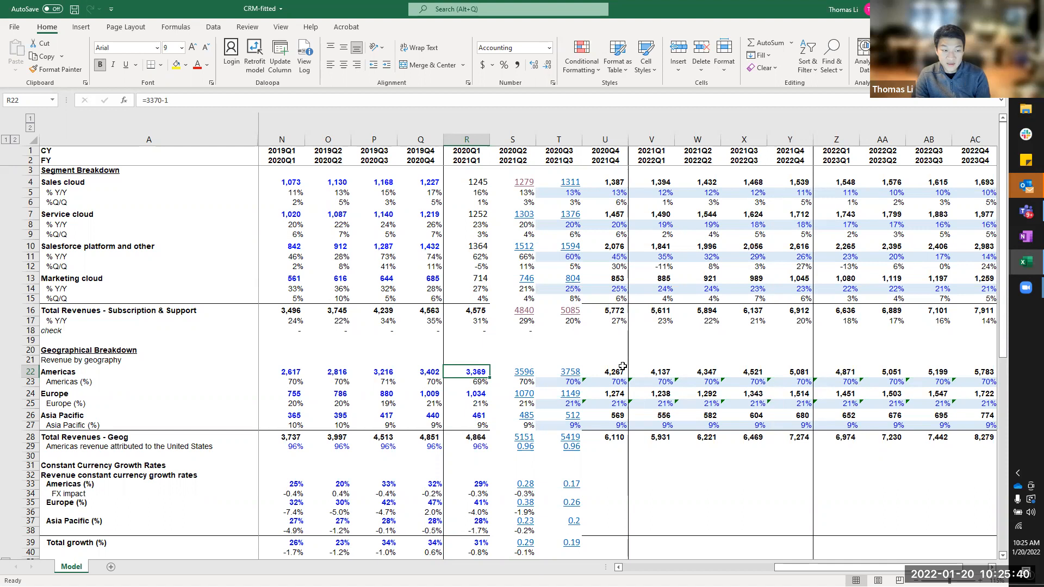
# Step: Select the 2020Q2 Americas revenue in S22, view the Retrofit Model settings for CRM, and close the add-in window
pyautogui.scroll(-4, 630, 403)
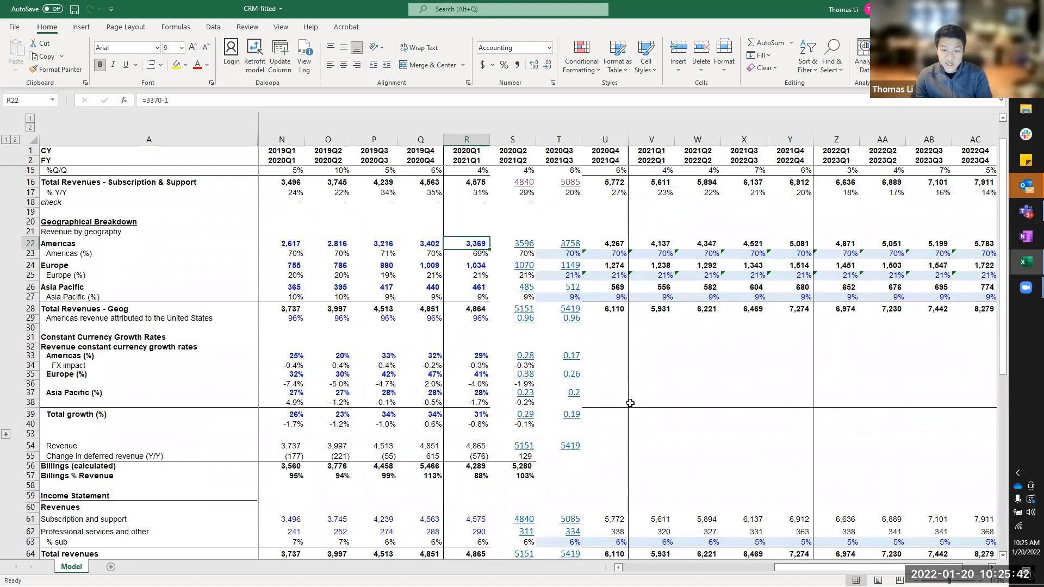
pyautogui.scroll(-2, 630, 403)
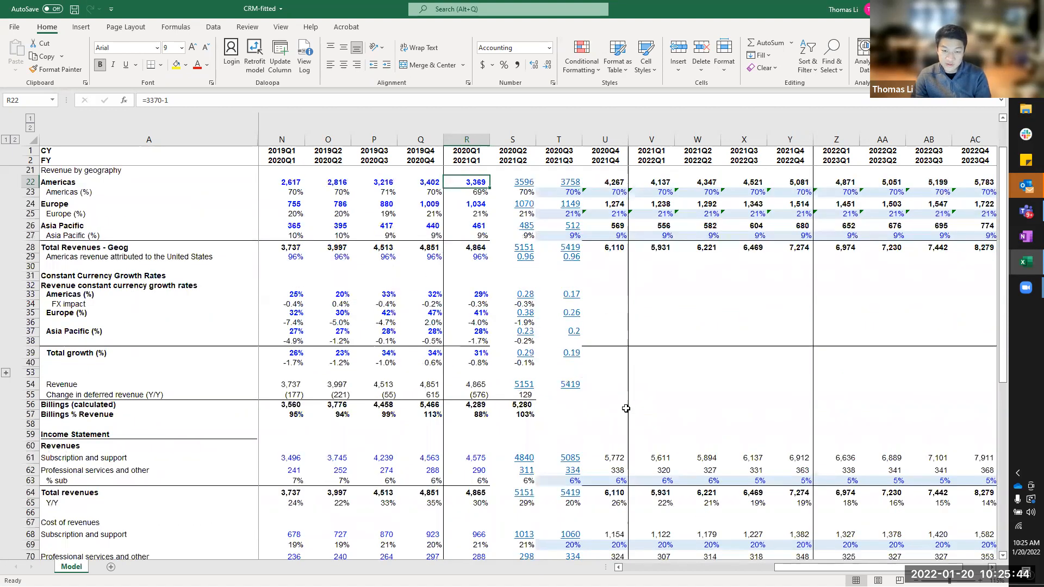
pyautogui.scroll(1, 625, 405)
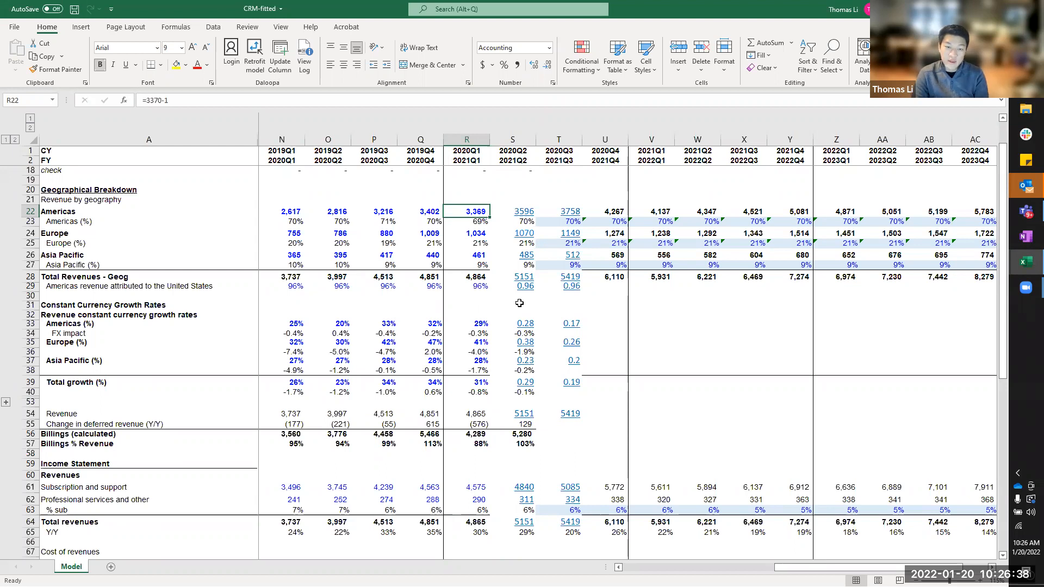
pyautogui.press('Right')
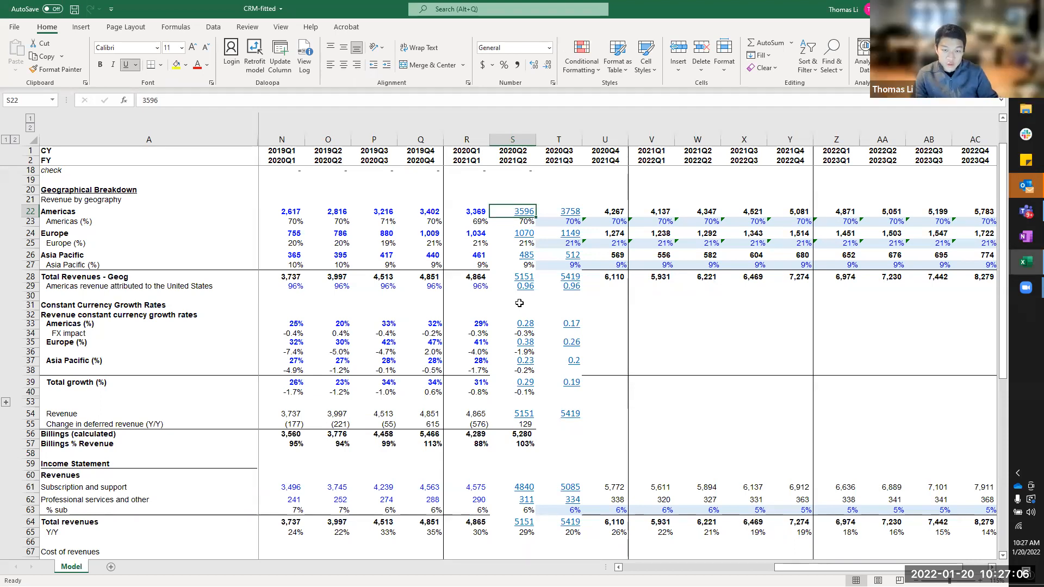
pyautogui.click(254, 54)
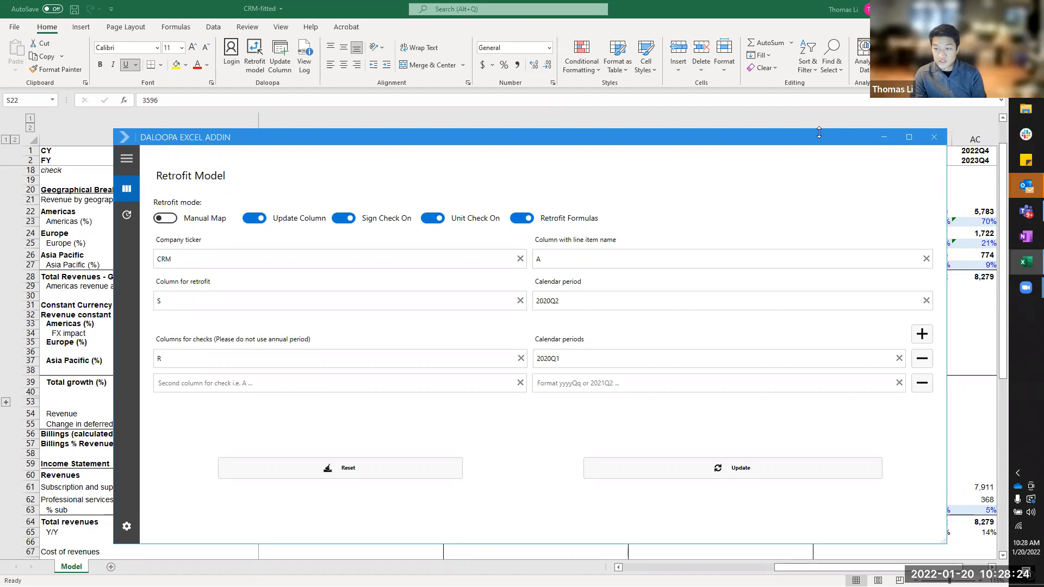
pyautogui.moveTo(813, 136); pyautogui.dragTo(796, 197)
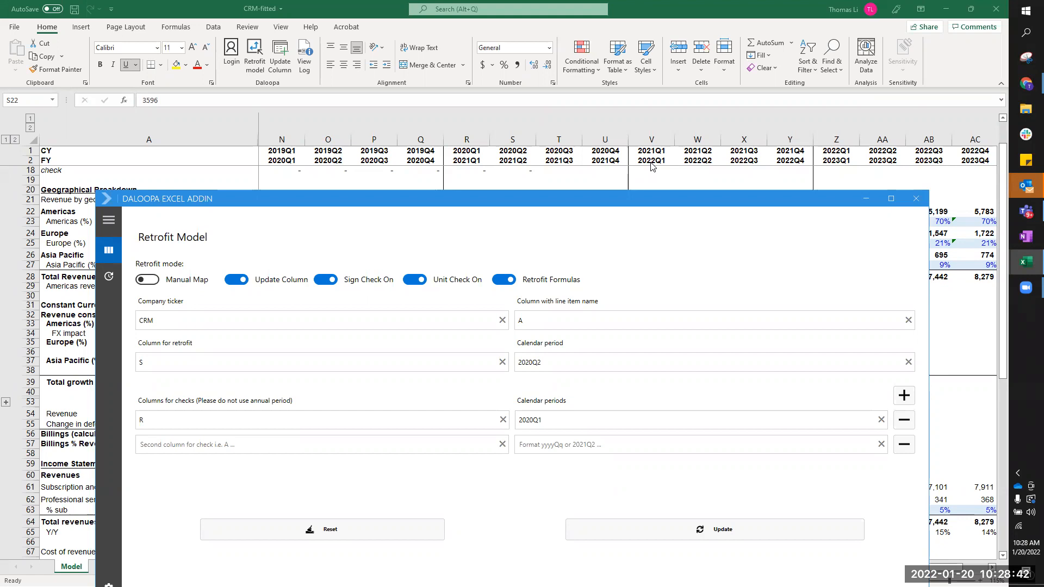
pyautogui.moveTo(614, 193); pyautogui.dragTo(618, 91)
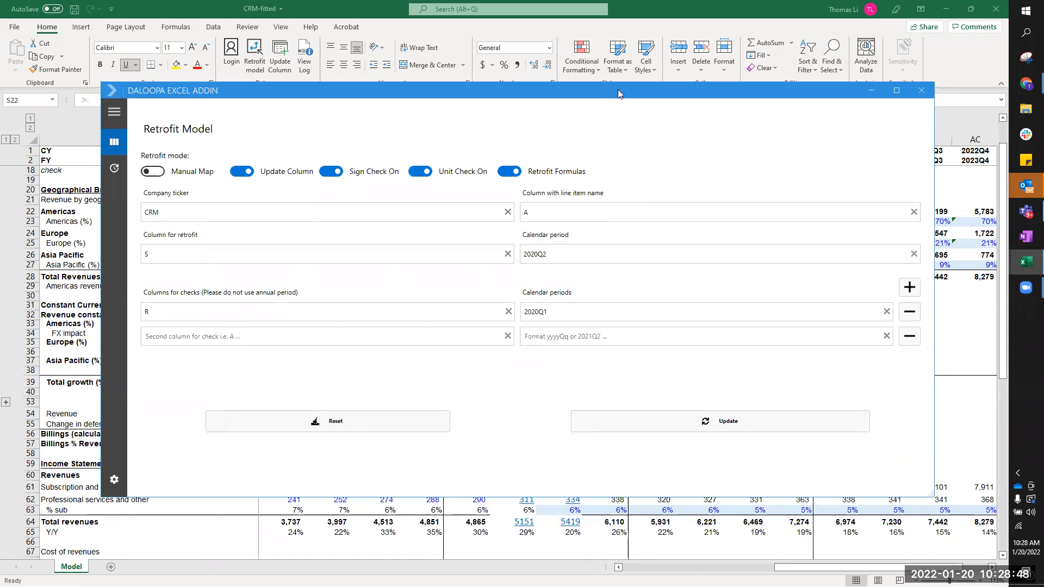
pyautogui.click(926, 90)
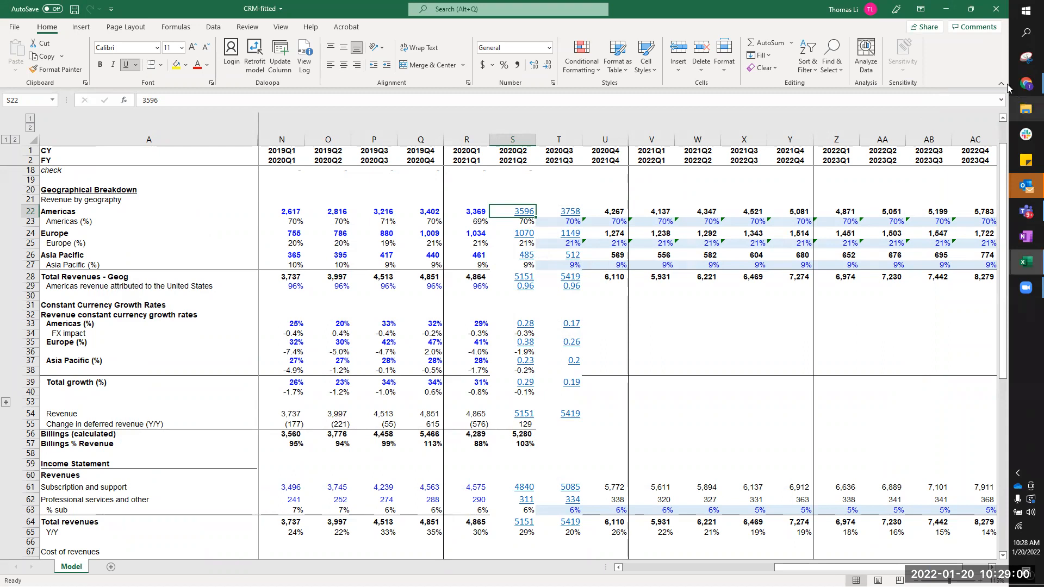
# Step: Switch to Chrome, close every tab except the Retrofitter documentation page, and look over that page
pyautogui.moveTo(1027, 86)
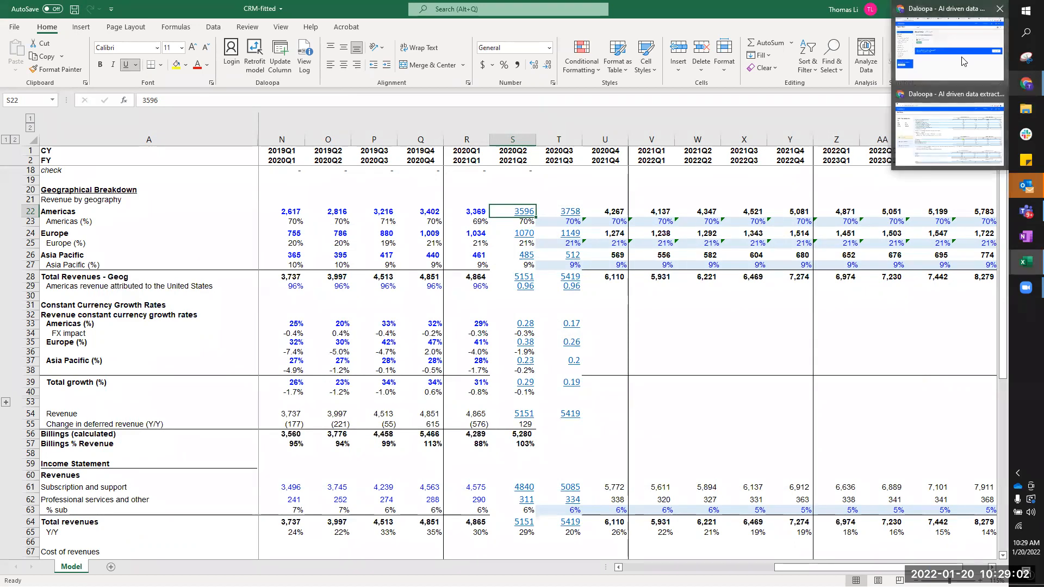
pyautogui.click(957, 68)
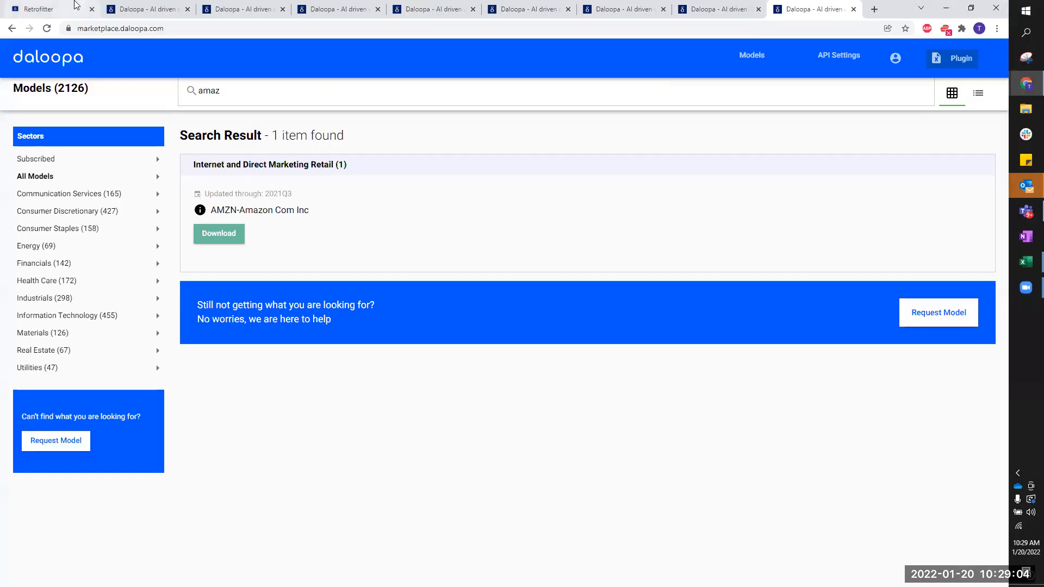
pyautogui.click(84, 8)
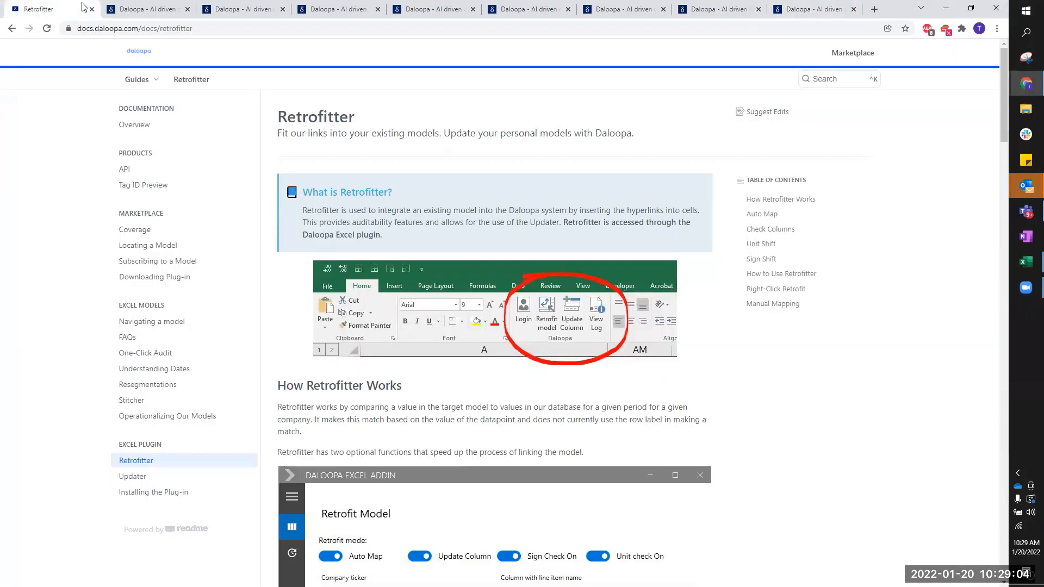
pyautogui.click(171, 4)
pyautogui.keyDown('shift'); pyautogui.click(818, 4); pyautogui.keyUp('shift')
pyautogui.hotkey('ctrl', 'w')
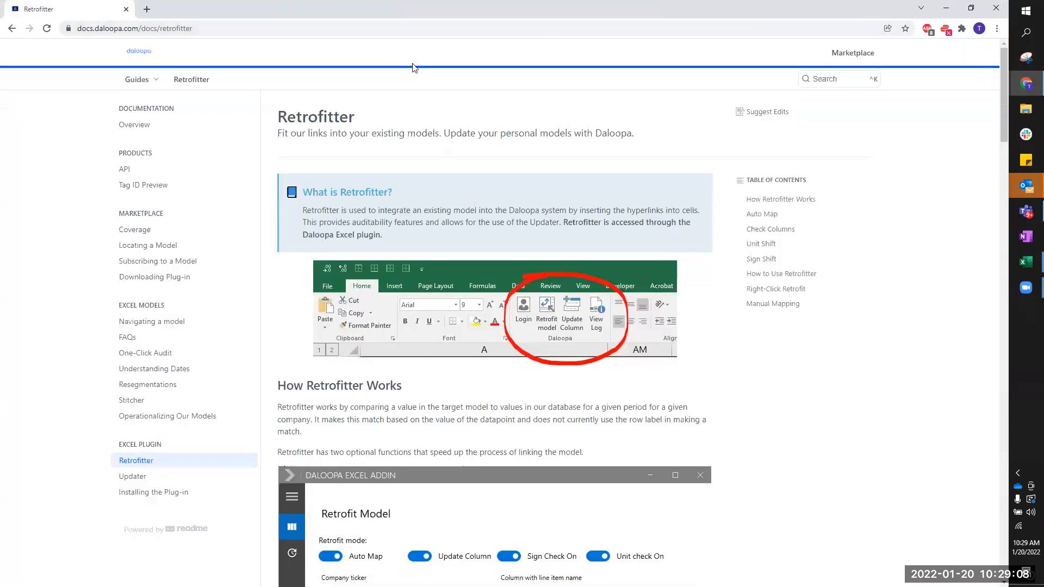
pyautogui.scroll(-4, 525, 200)
pyautogui.scroll(4, 527, 202)
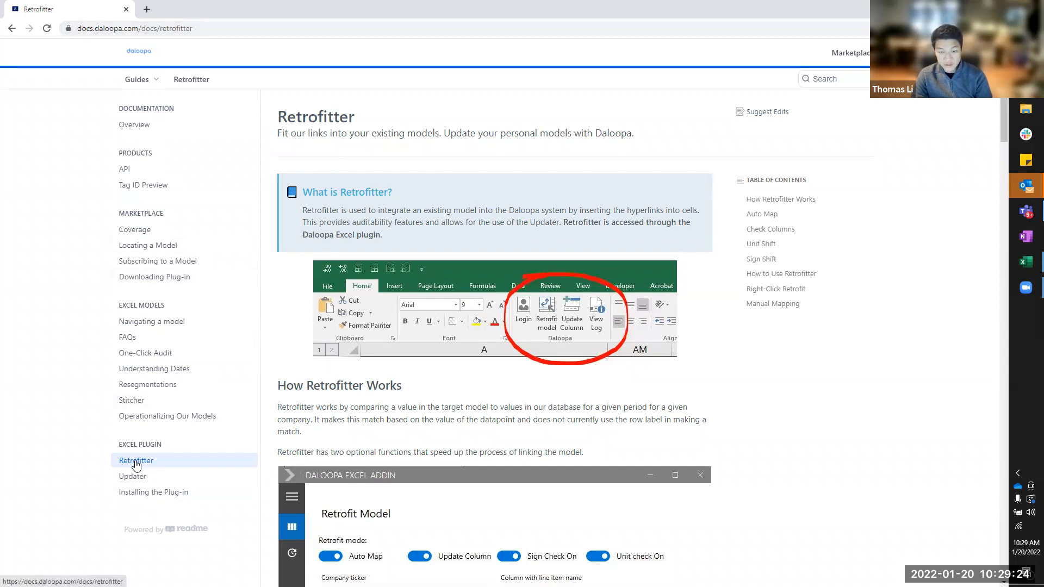
# Step: Examine the Retrofitter documentation, from how it works and its check features to the usage example and the Right-Click Retrofit section
pyautogui.scroll(-8, 501, 144)
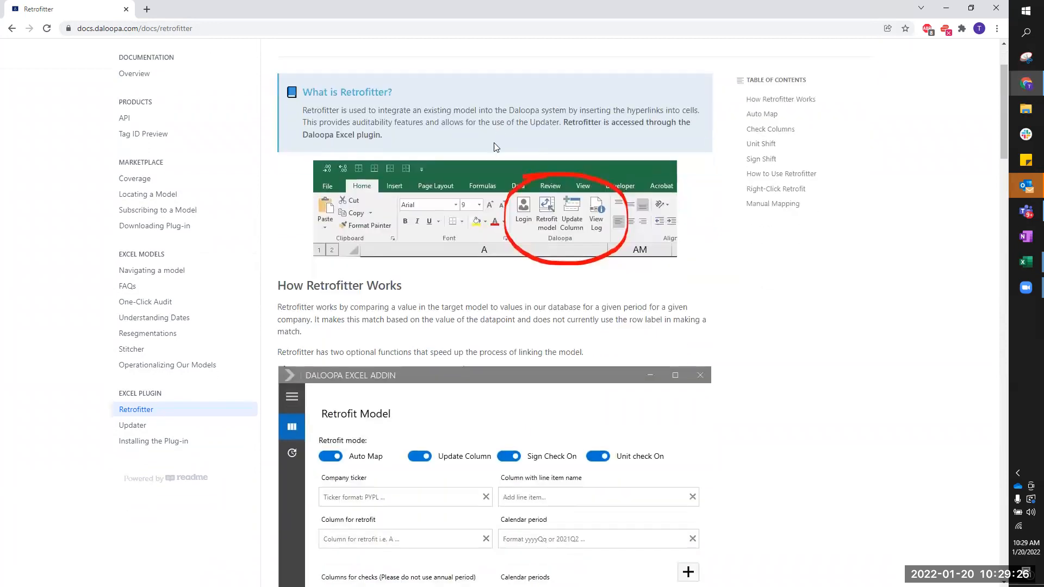
pyautogui.scroll(-20, 479, 239)
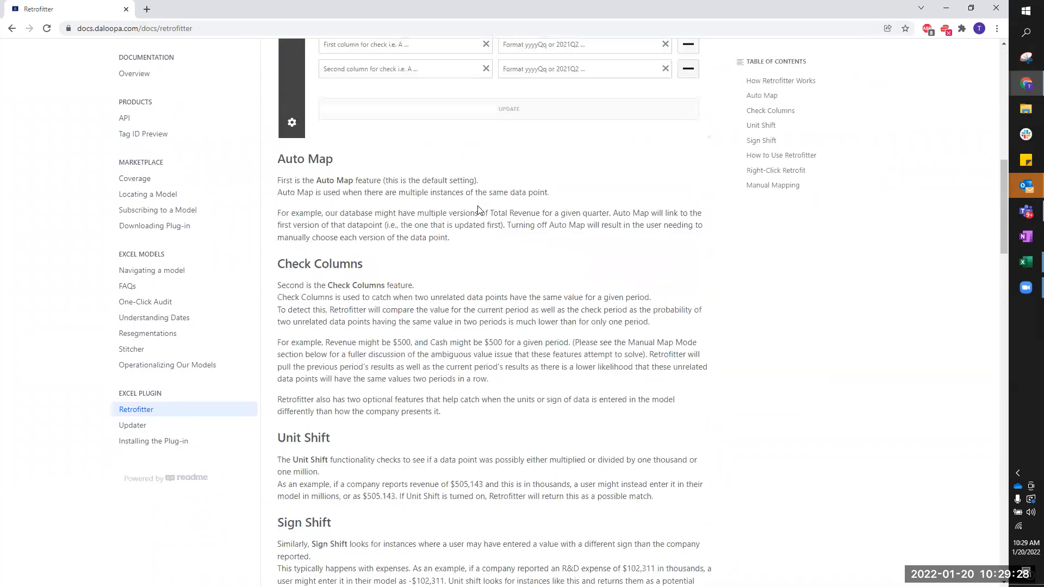
pyautogui.scroll(6, 479, 239)
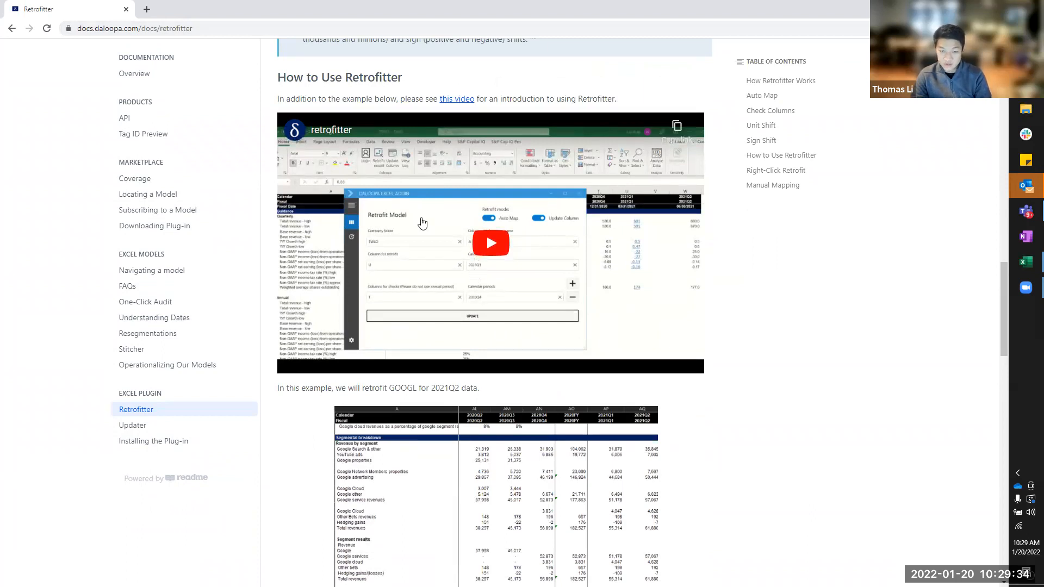
pyautogui.scroll(-4, 541, 271)
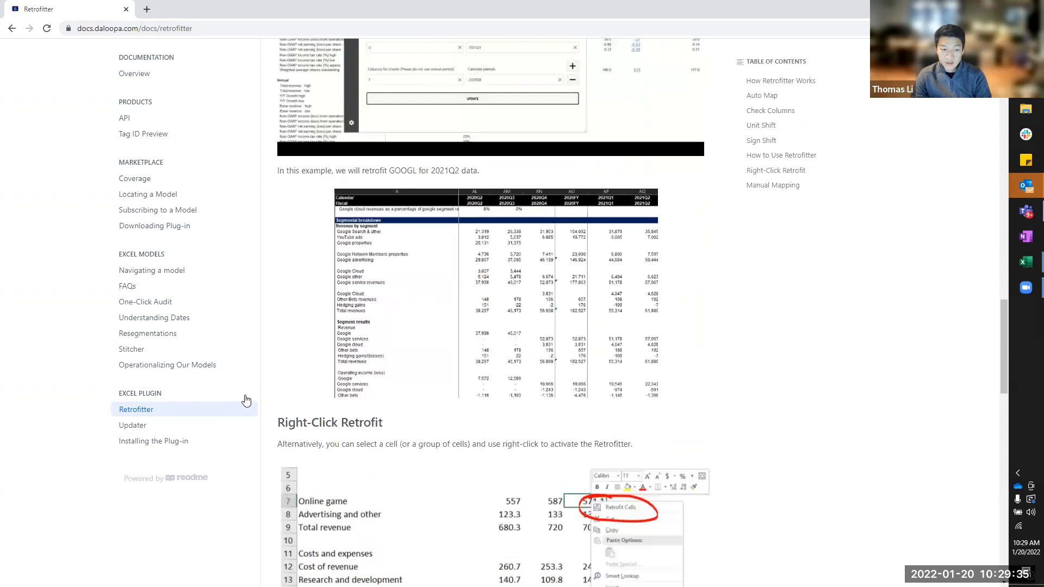
# Step: Open the Updater documentation and examine how to use it, what gets updated and how existing models are updated
pyautogui.click(199, 427)
pyautogui.scroll(-5, 471, 258)
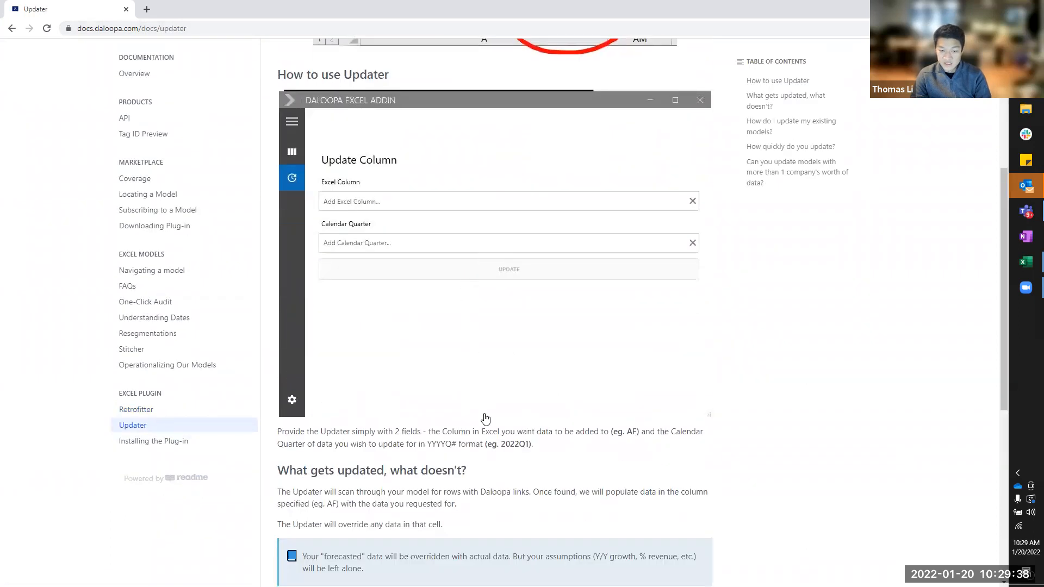
pyautogui.scroll(-4, 479, 423)
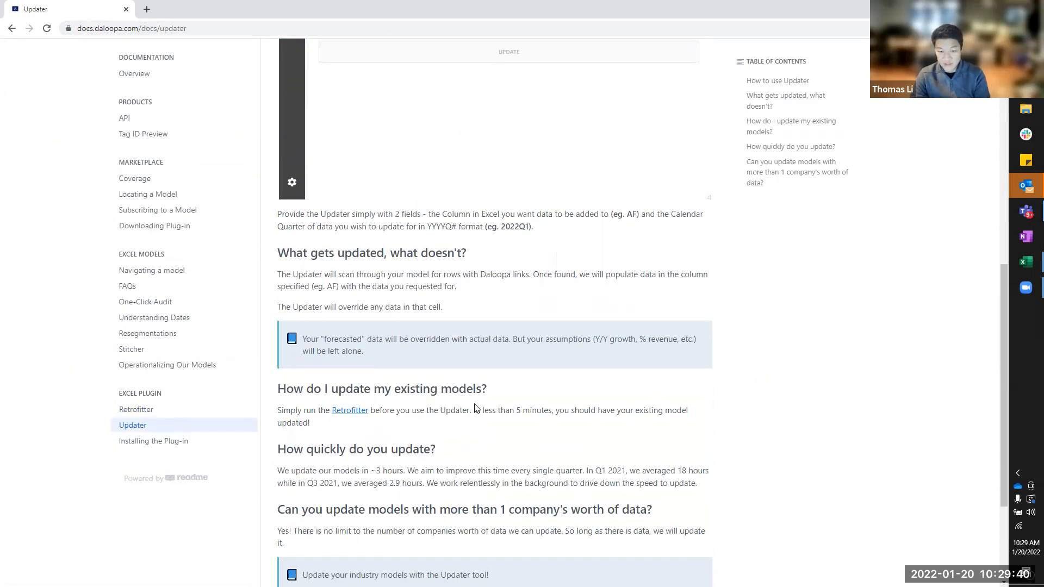